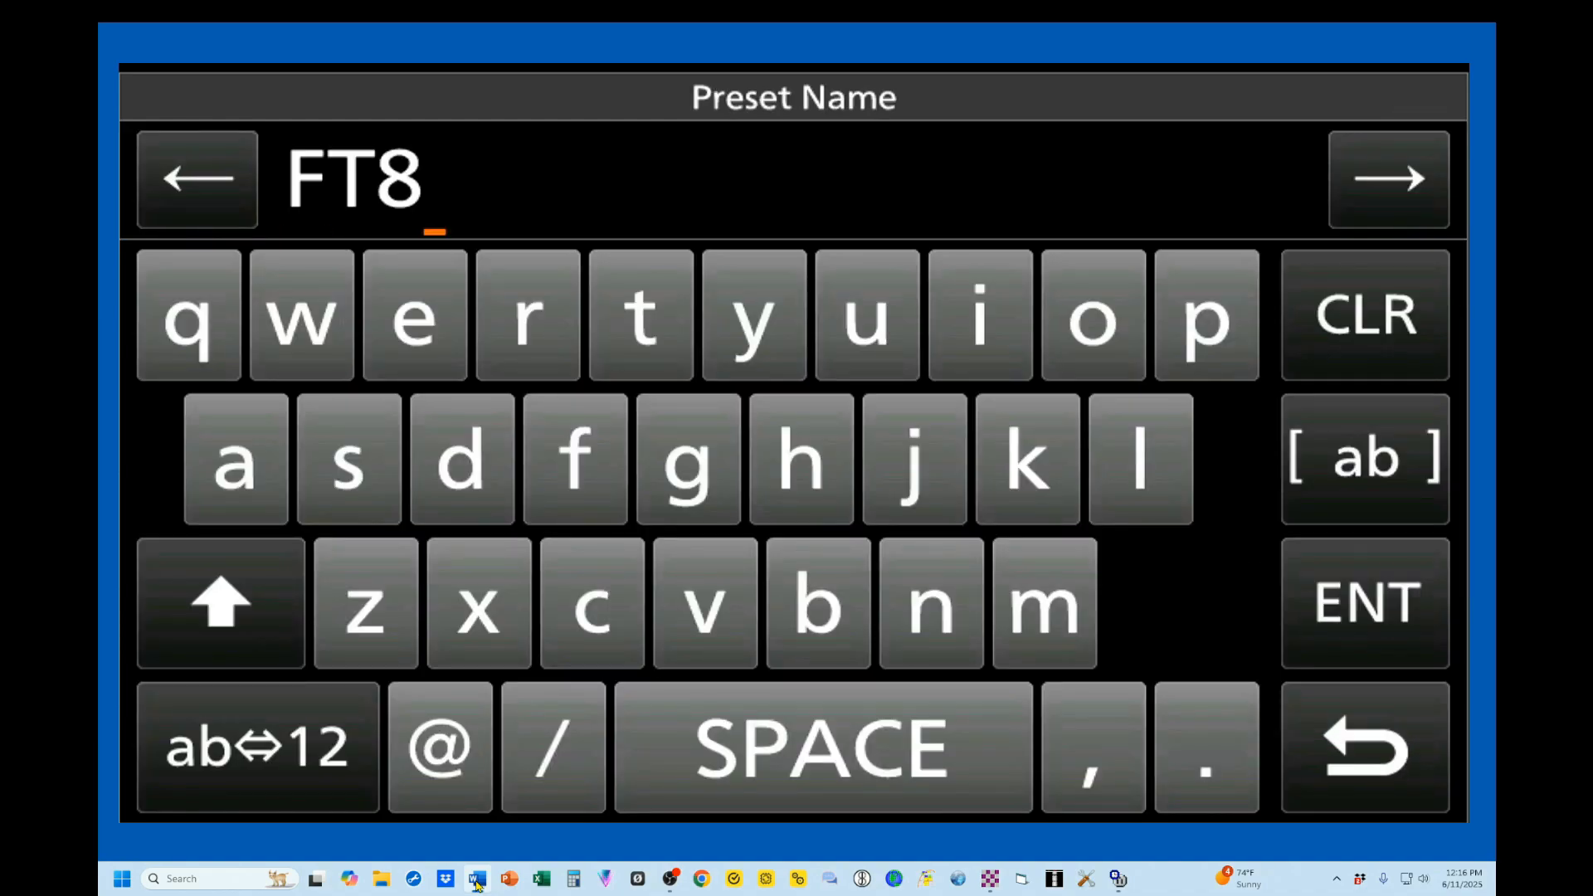
- Replace the preset name FT8 with Digi-B2 and confirm it
key("BackSpace")
key("BackSpace")
key("BackSpace")
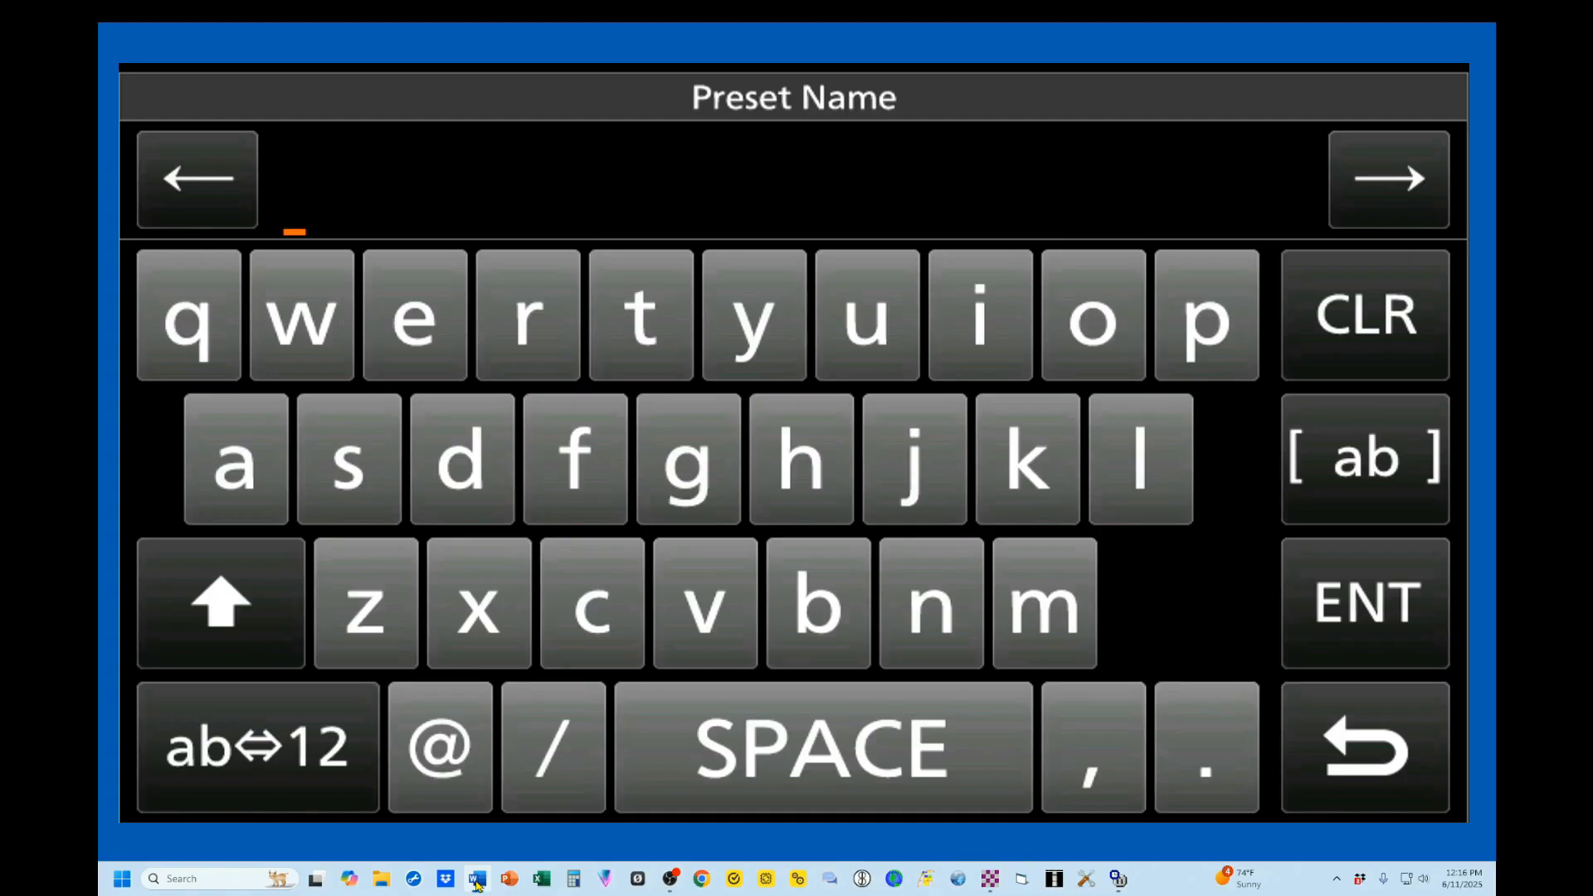
type("Digi-B")
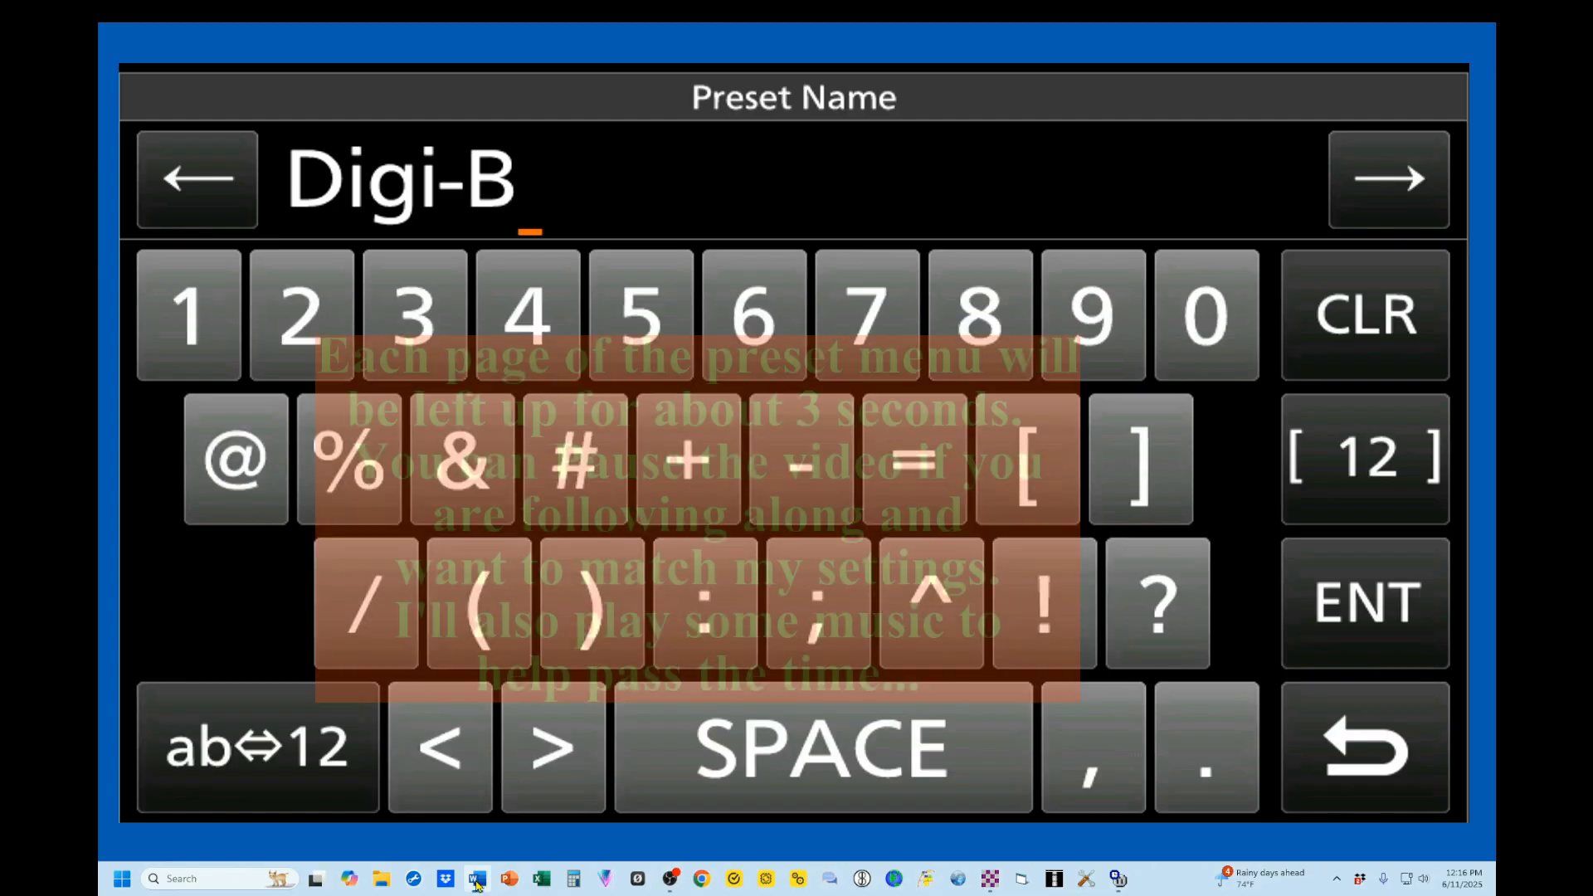
type("2")
key("Return")
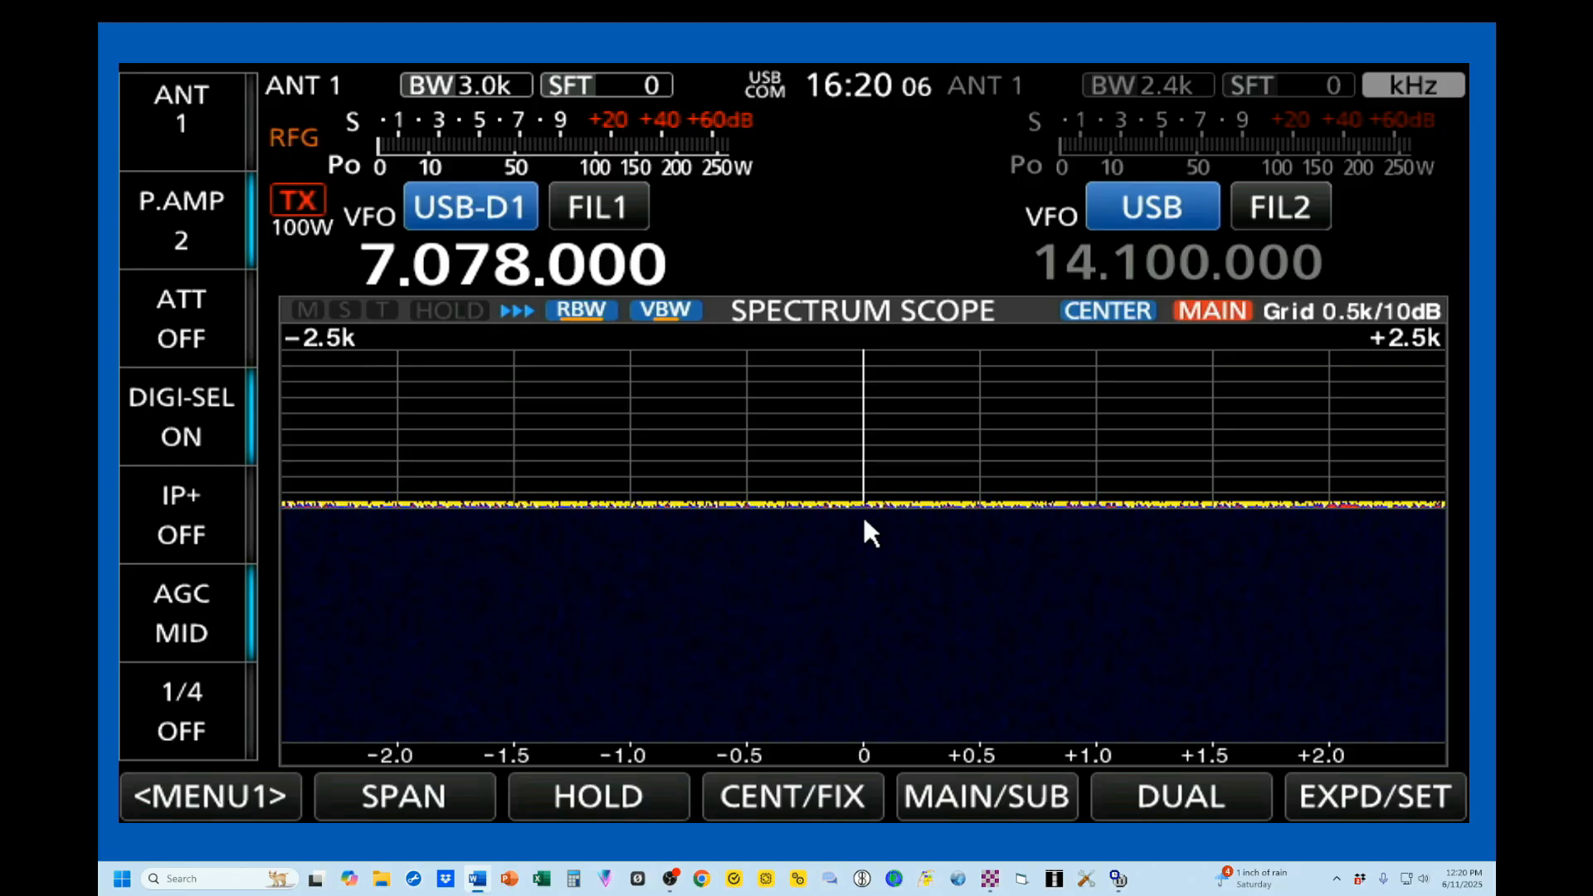
- Open a Vara HF Winlink session in Winlink Express and bring up its radio setup
key("super+d")
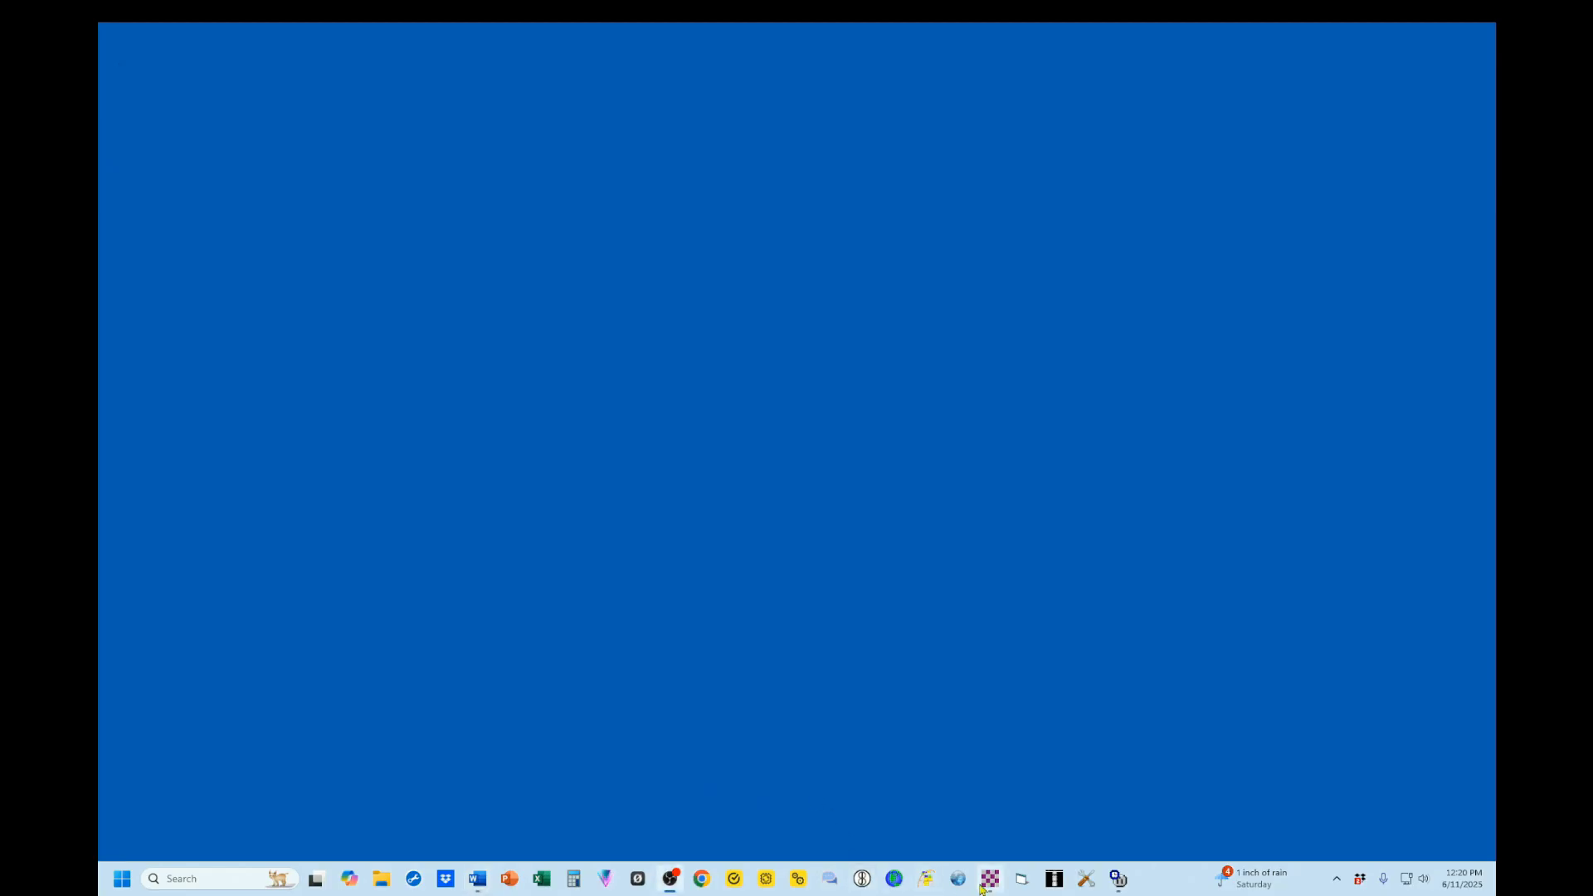
left_click(990, 881)
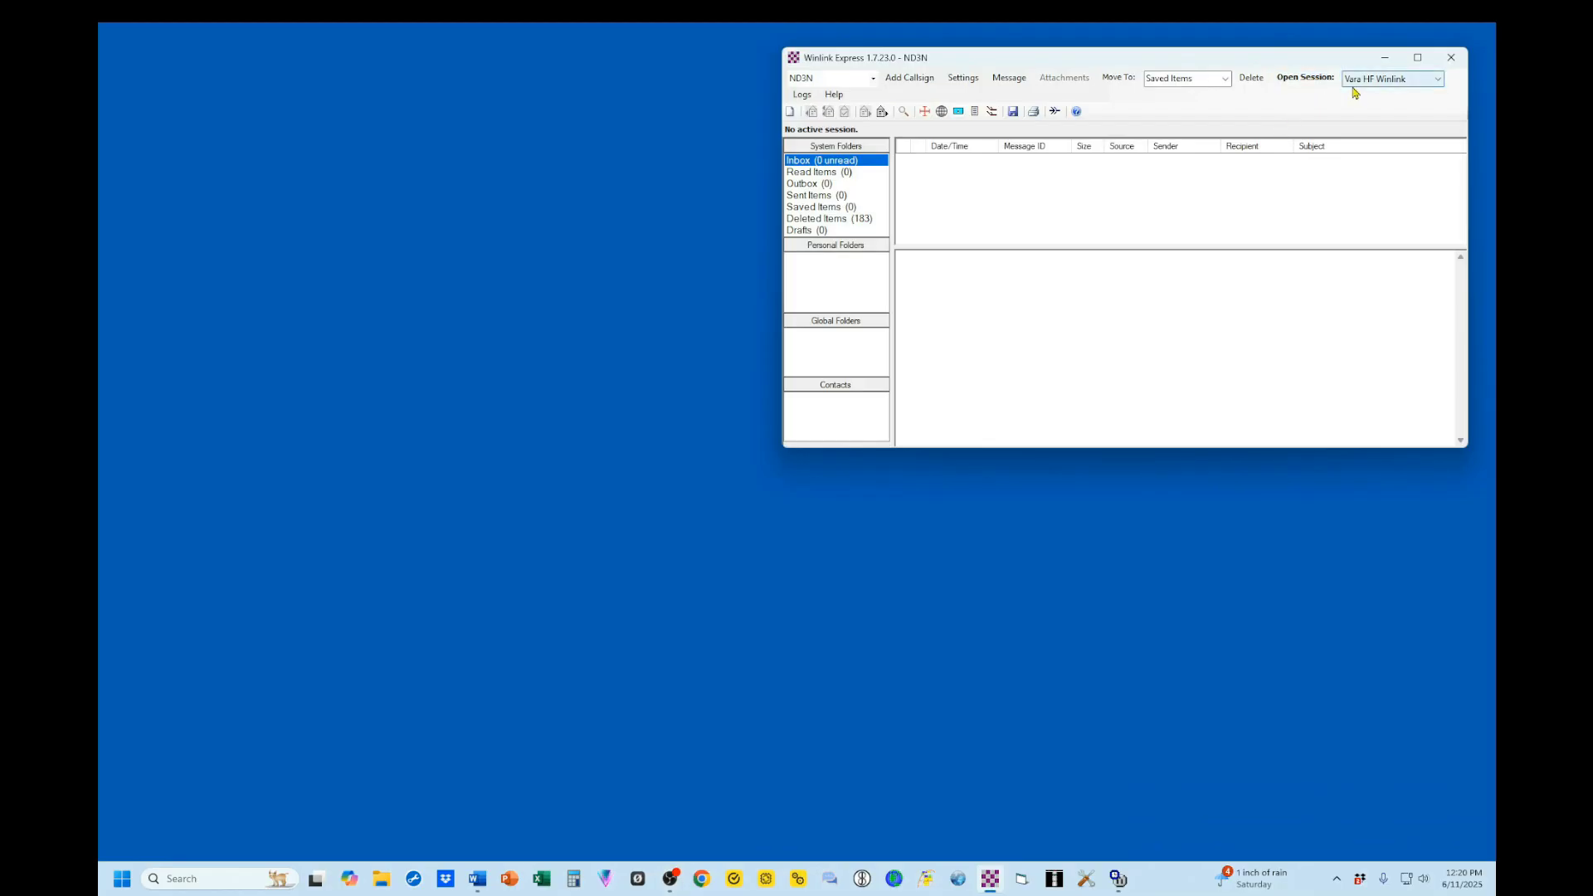
left_click(1305, 77)
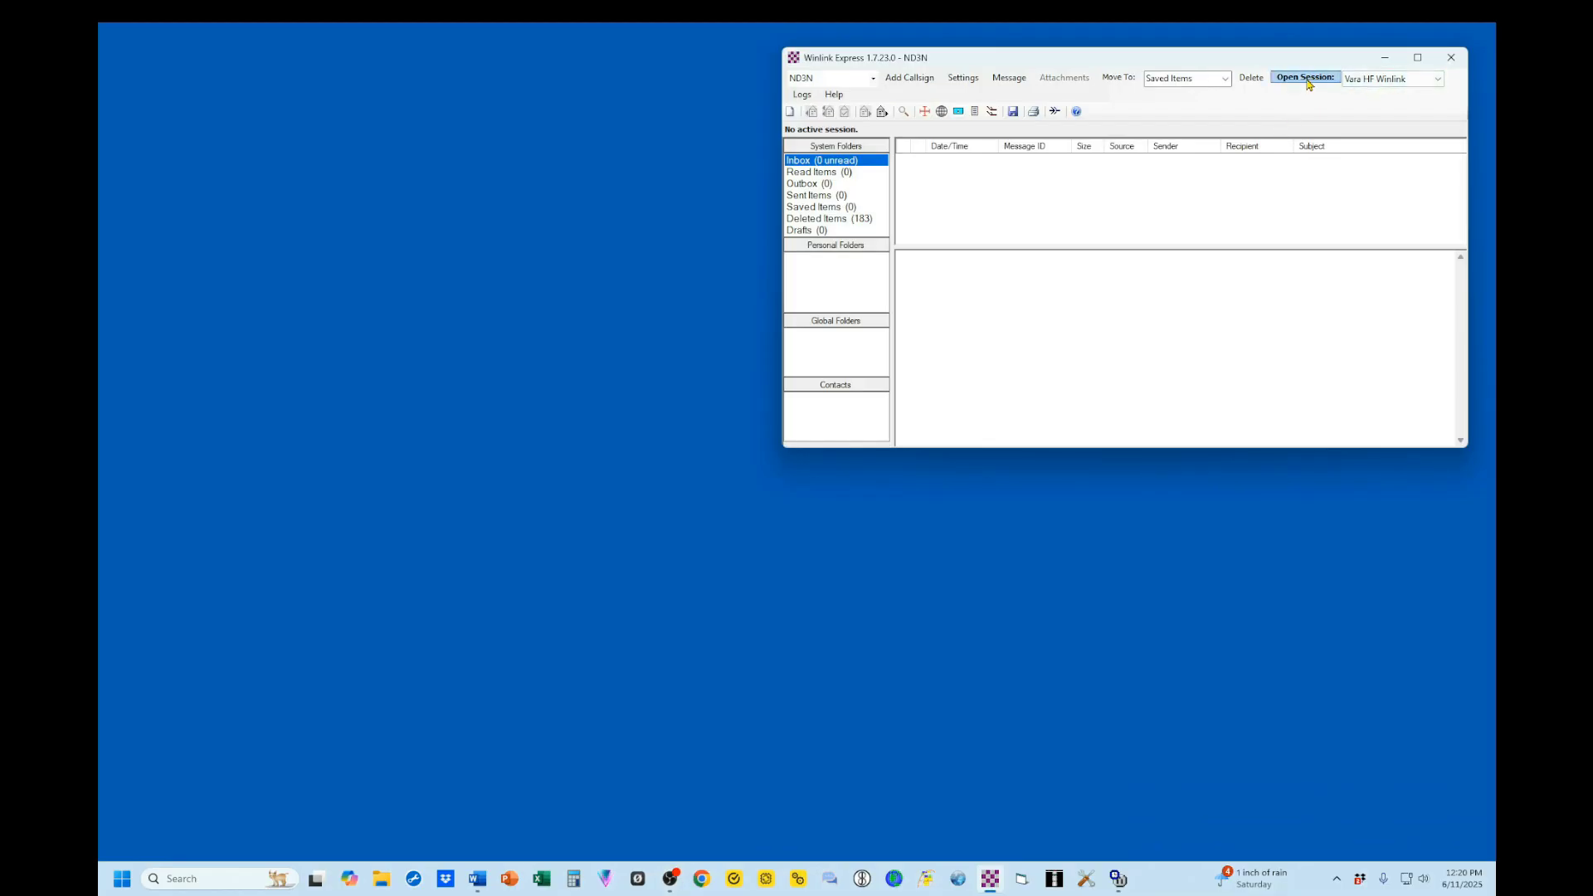
left_click(279, 81)
left_click(301, 110)
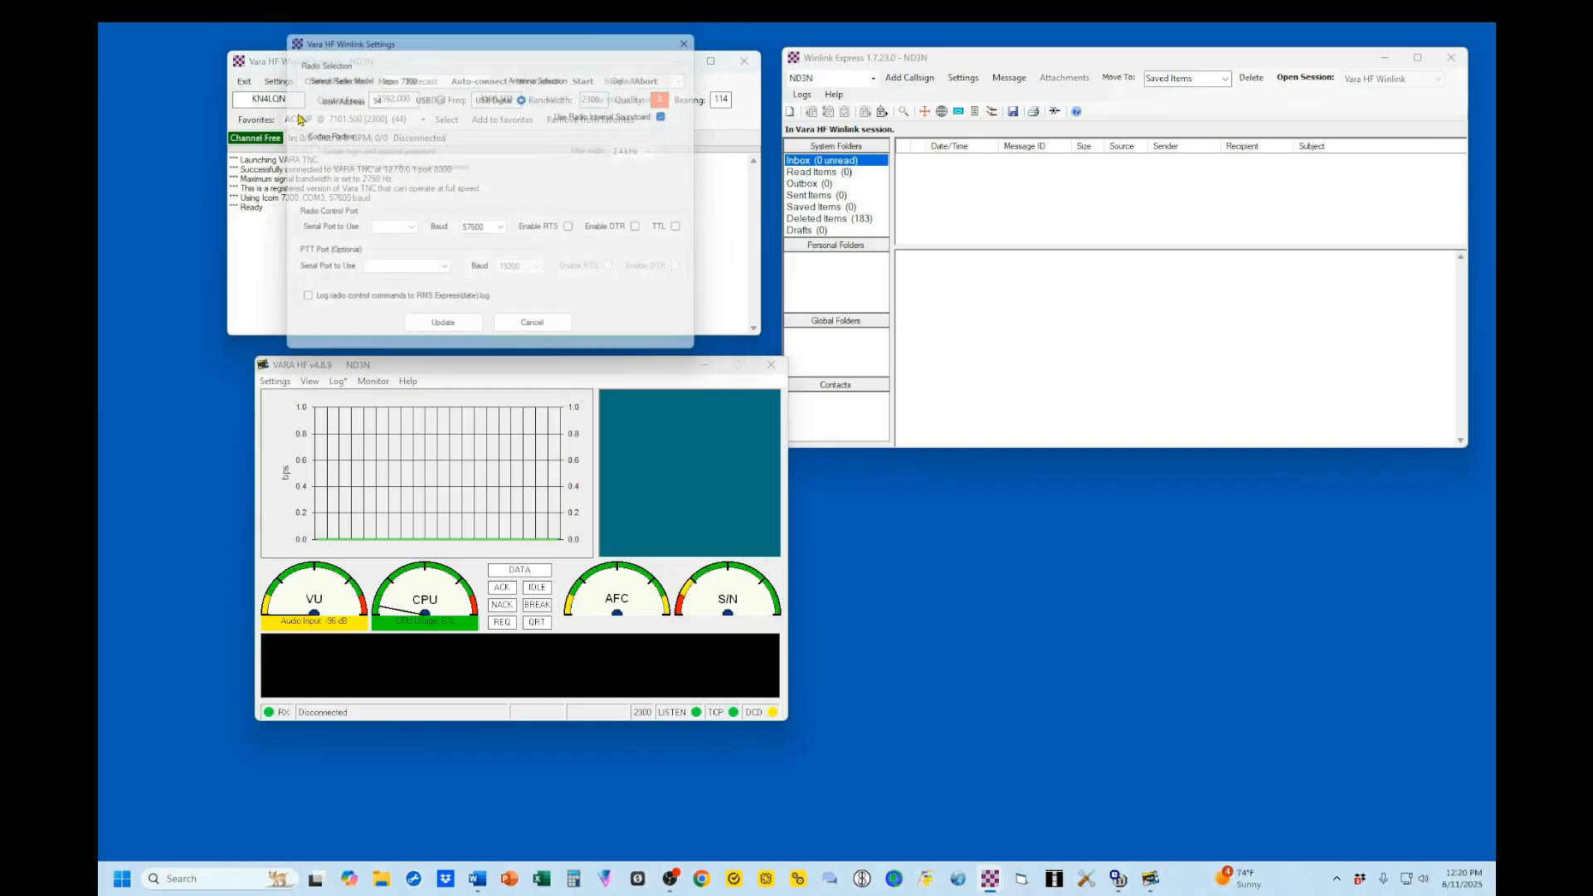
- Select the Icom 7610, 9100, 7300 and 7410 radio models in turn to compare their default Icom addresses
left_click(488, 76)
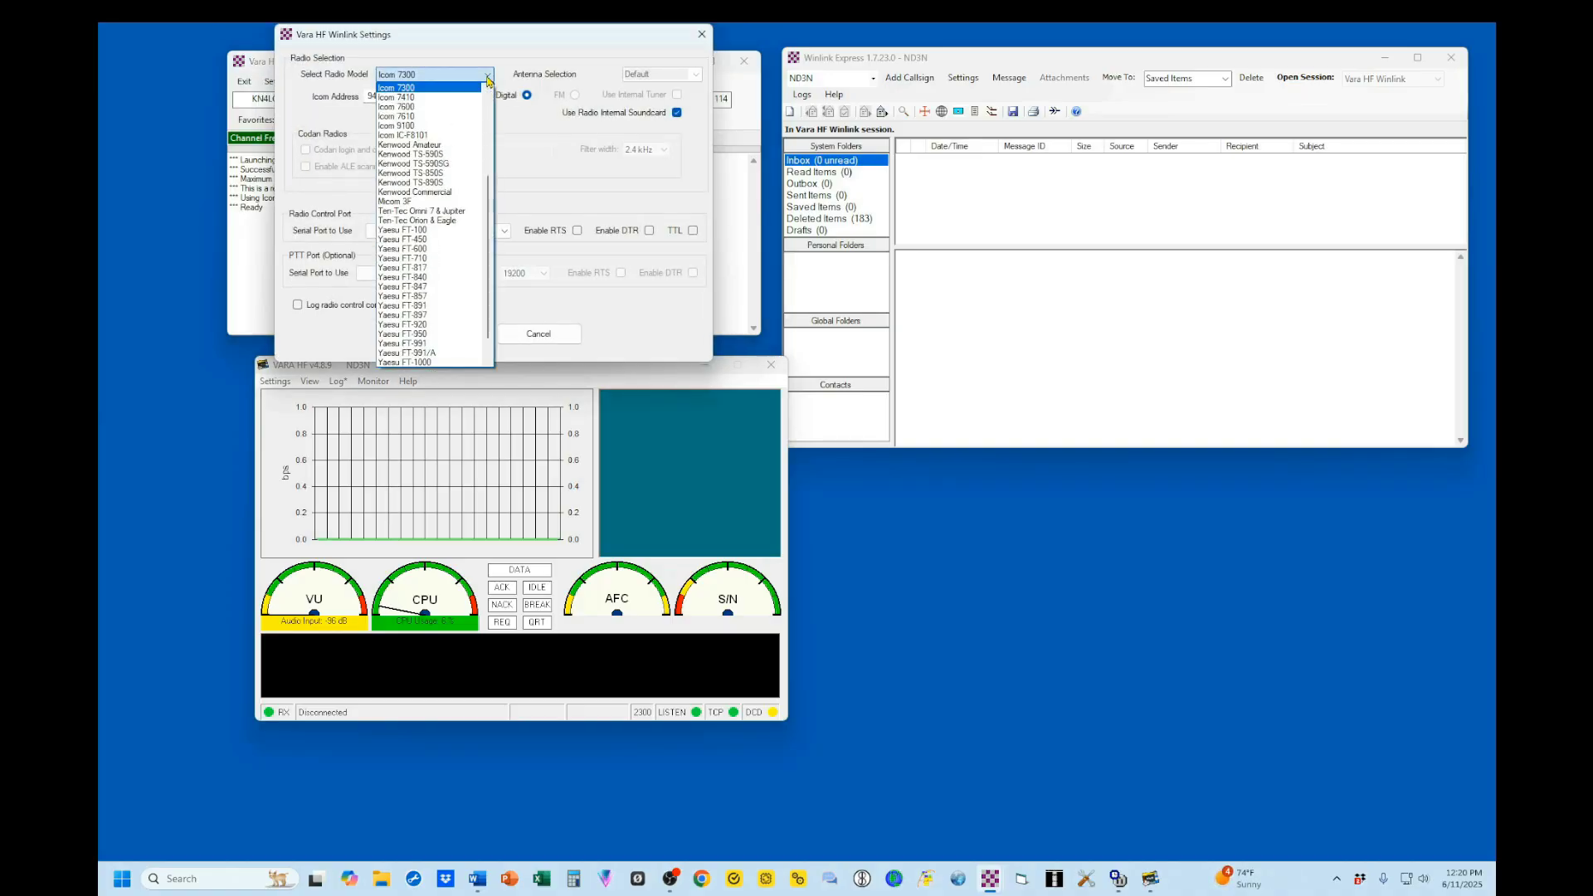
left_click(417, 117)
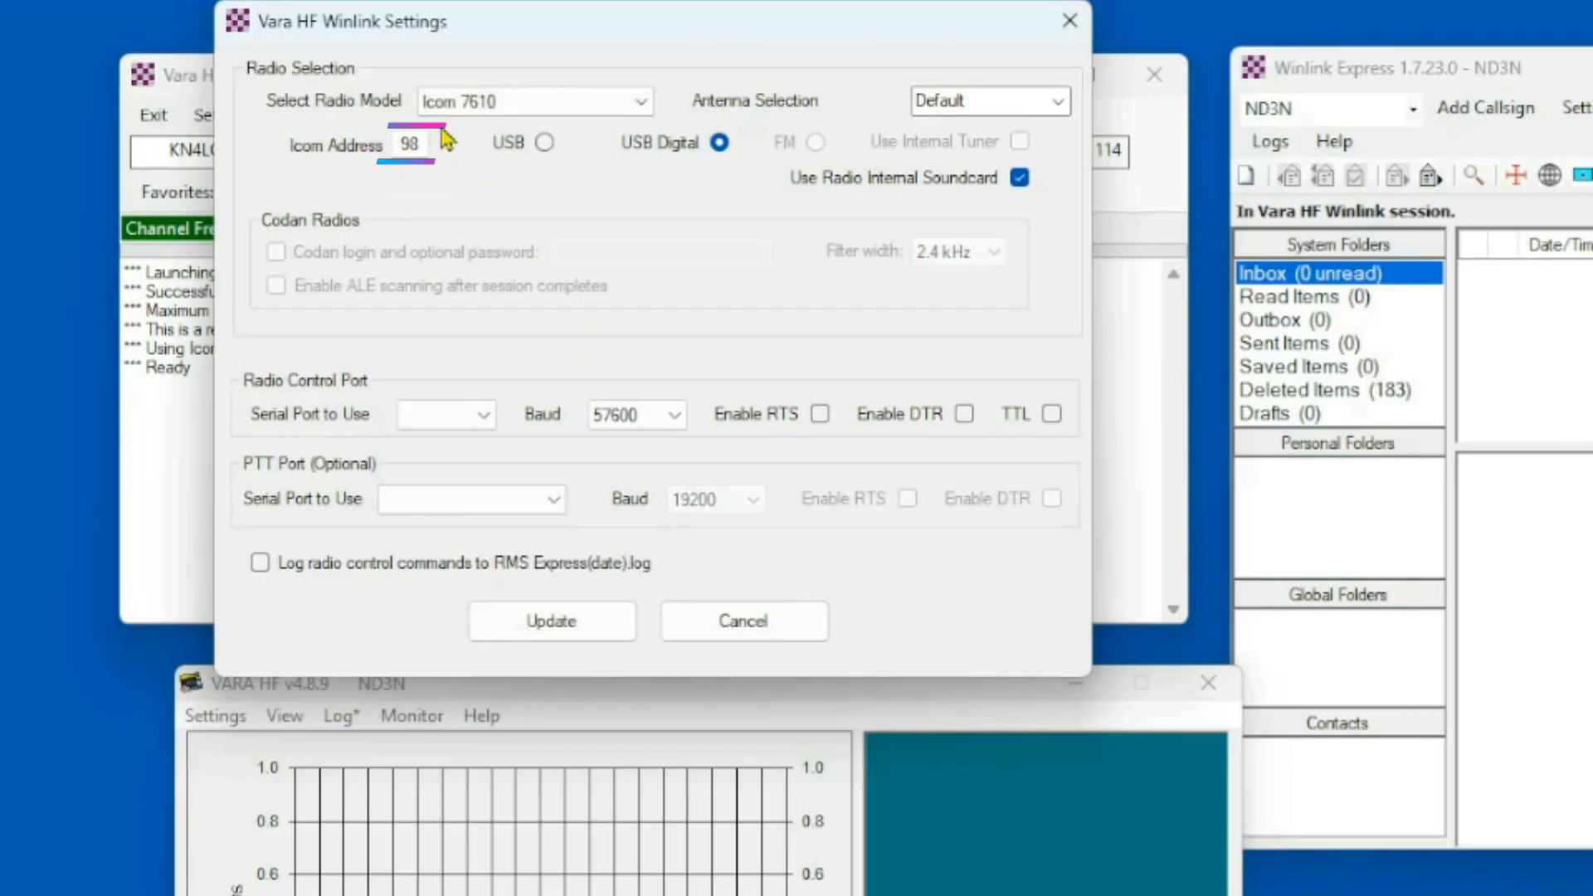
left_click(640, 103)
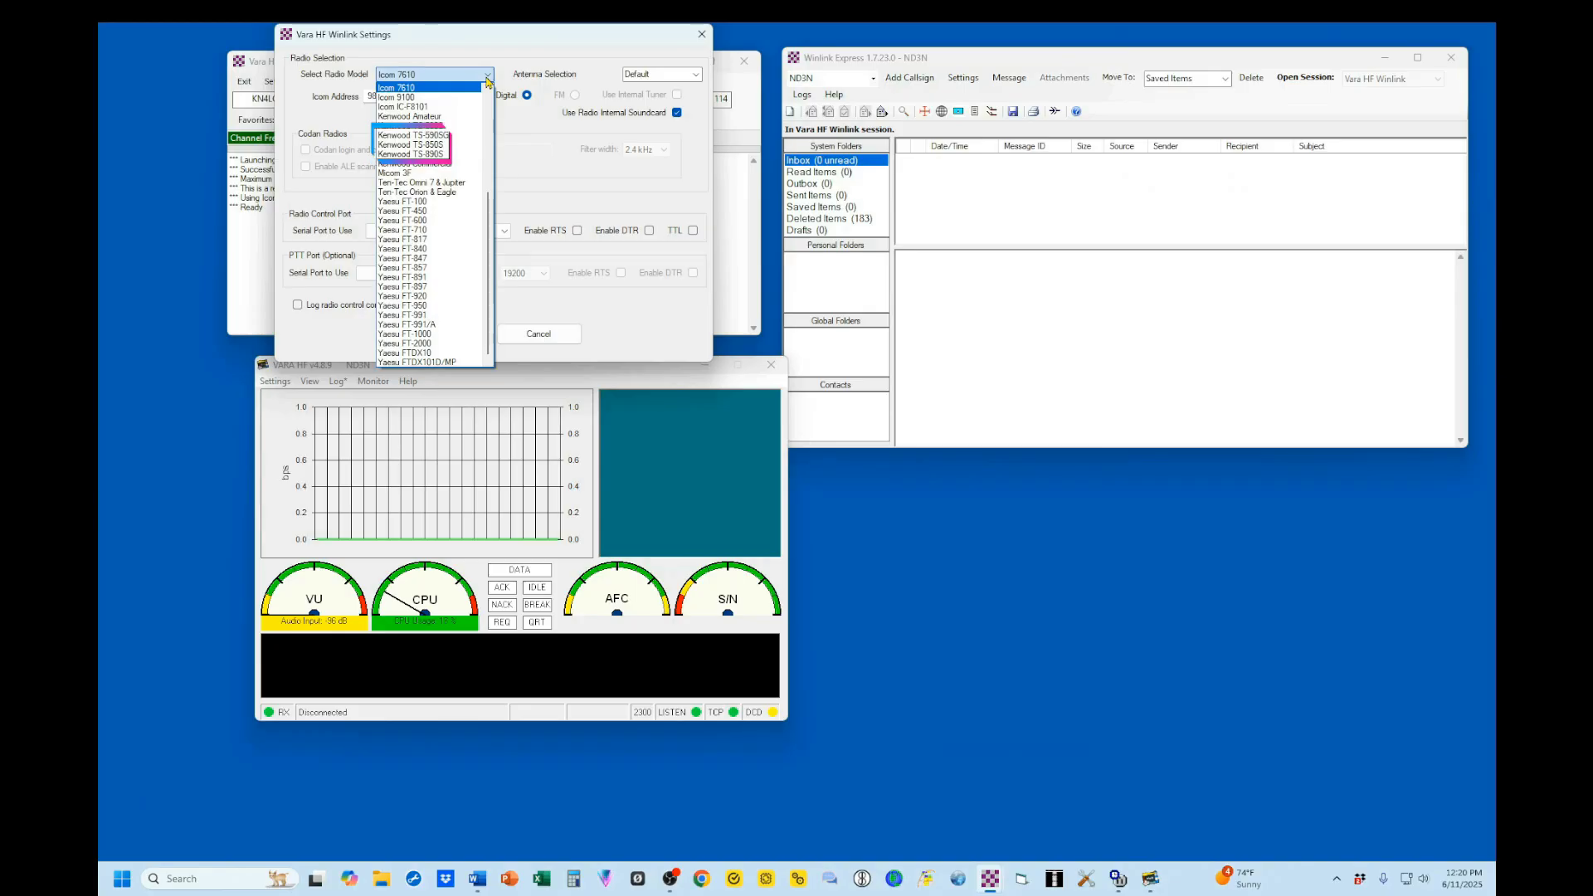
left_click(398, 97)
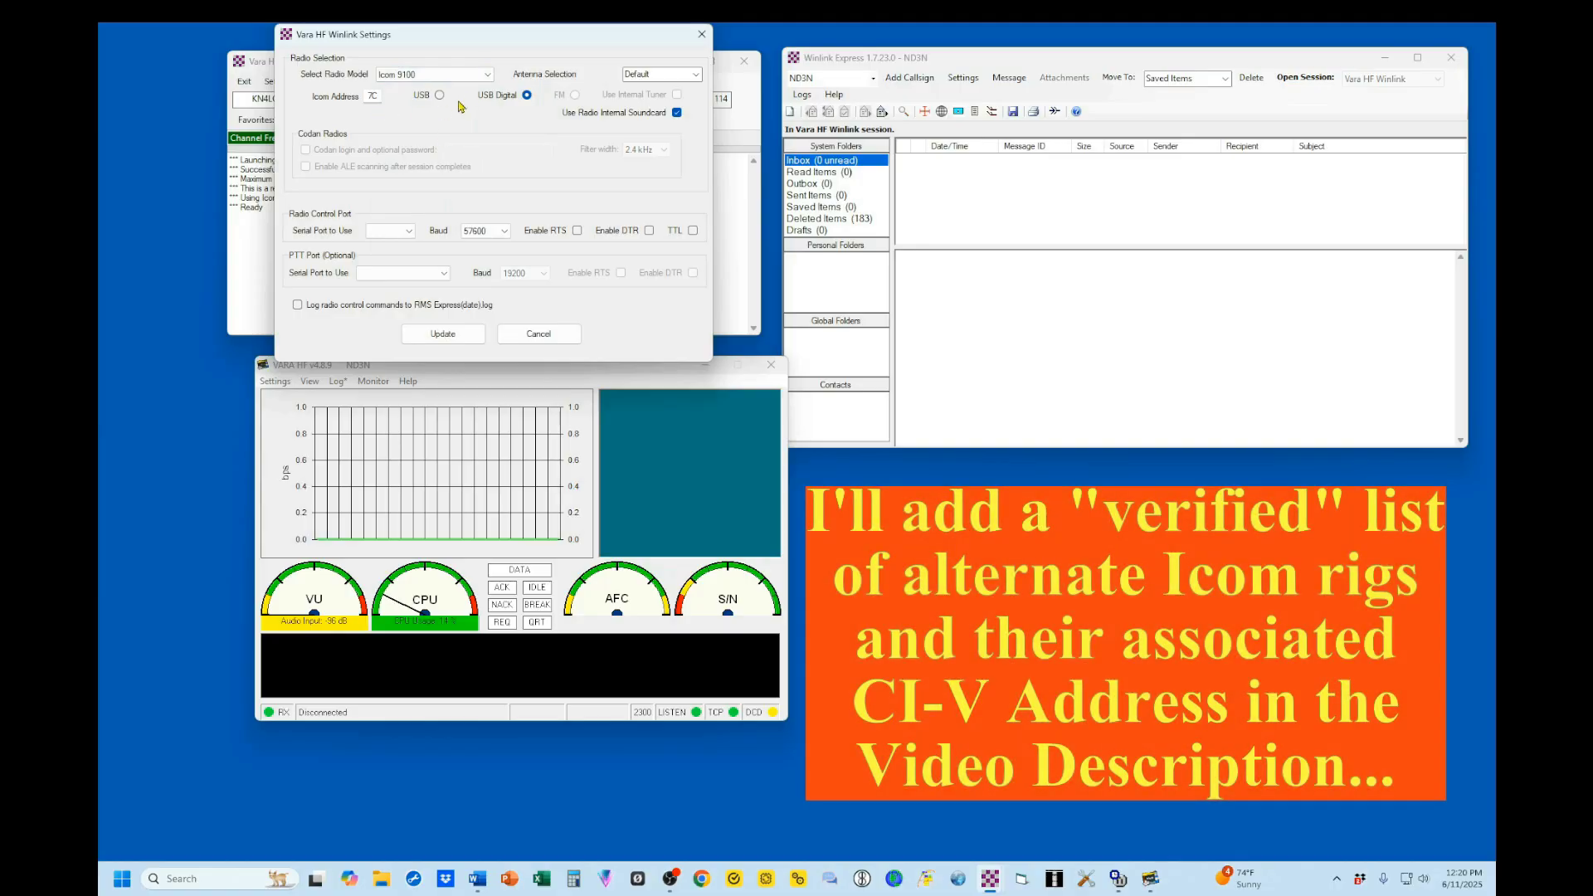
left_click(478, 75)
scroll(476, 105, "down", 3)
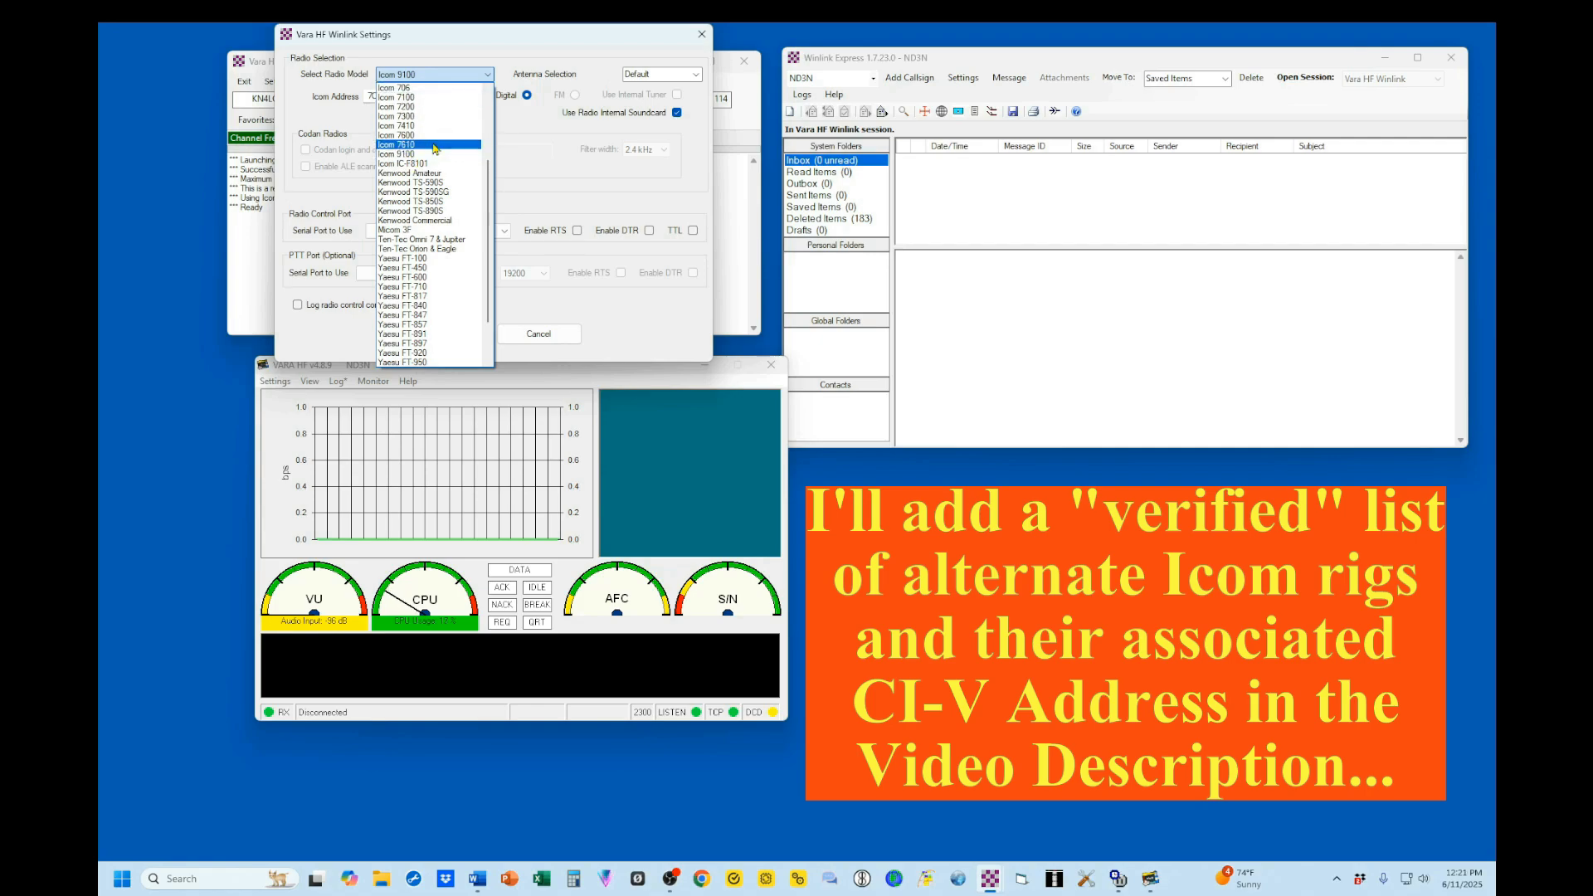
left_click(396, 117)
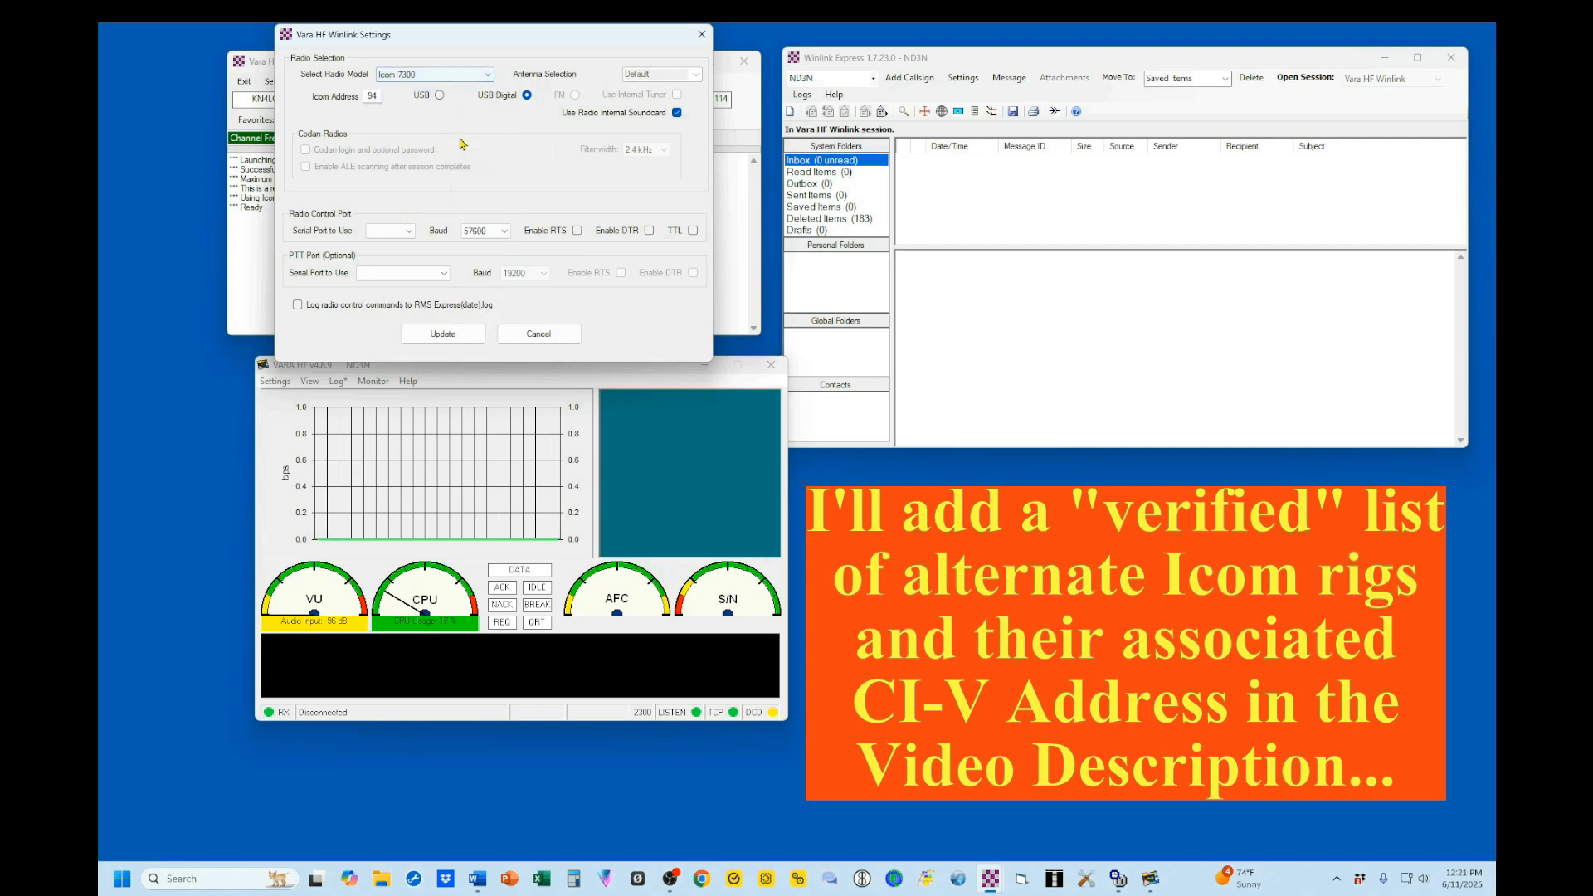
left_click(486, 74)
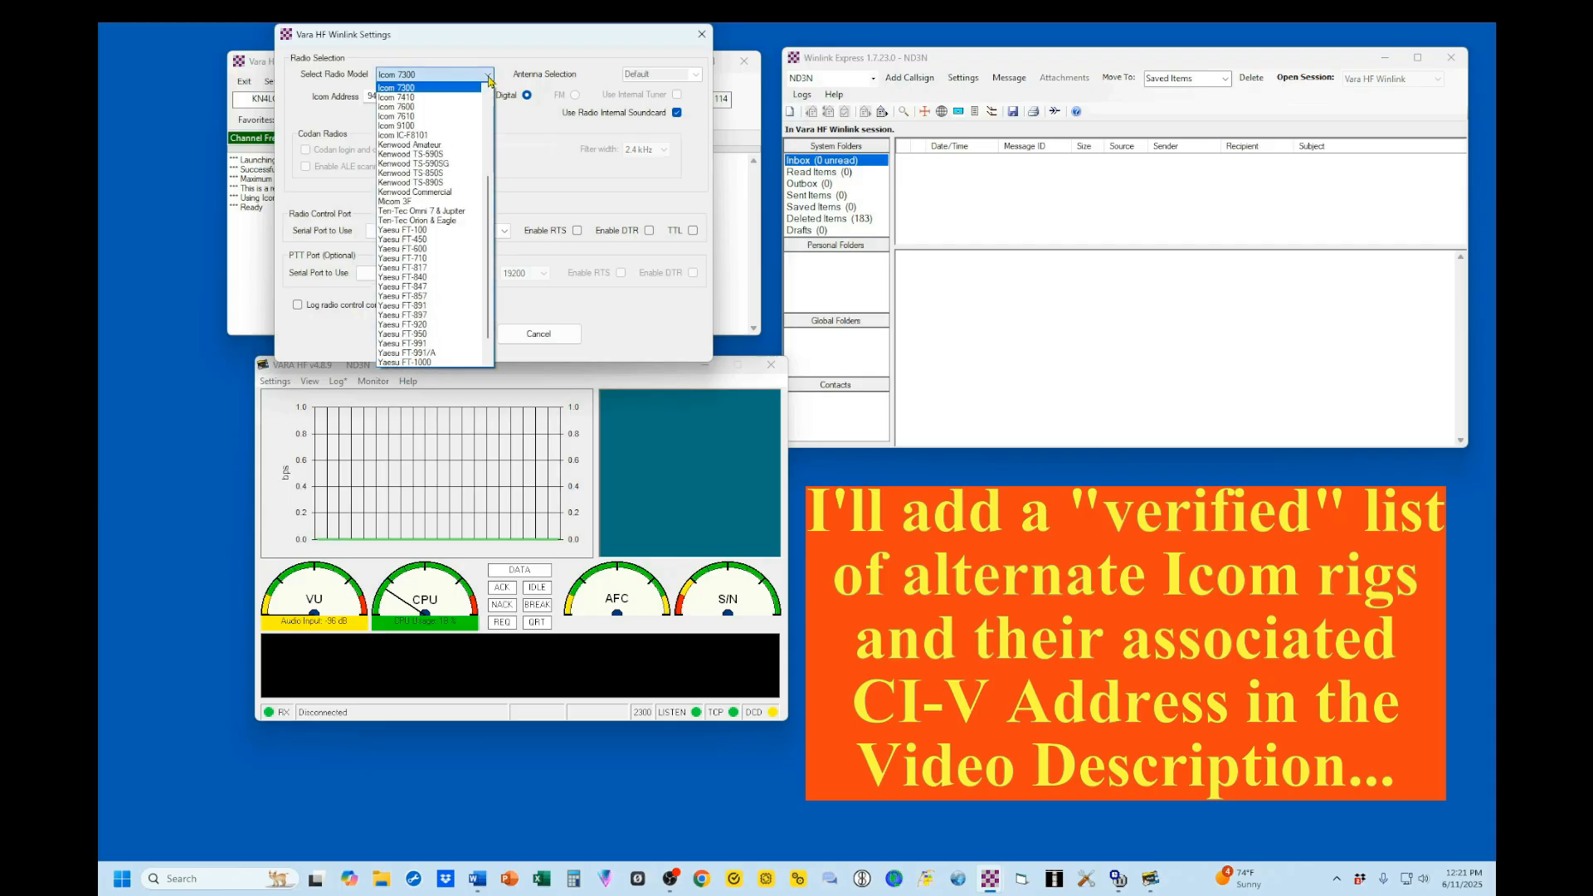
left_click(423, 98)
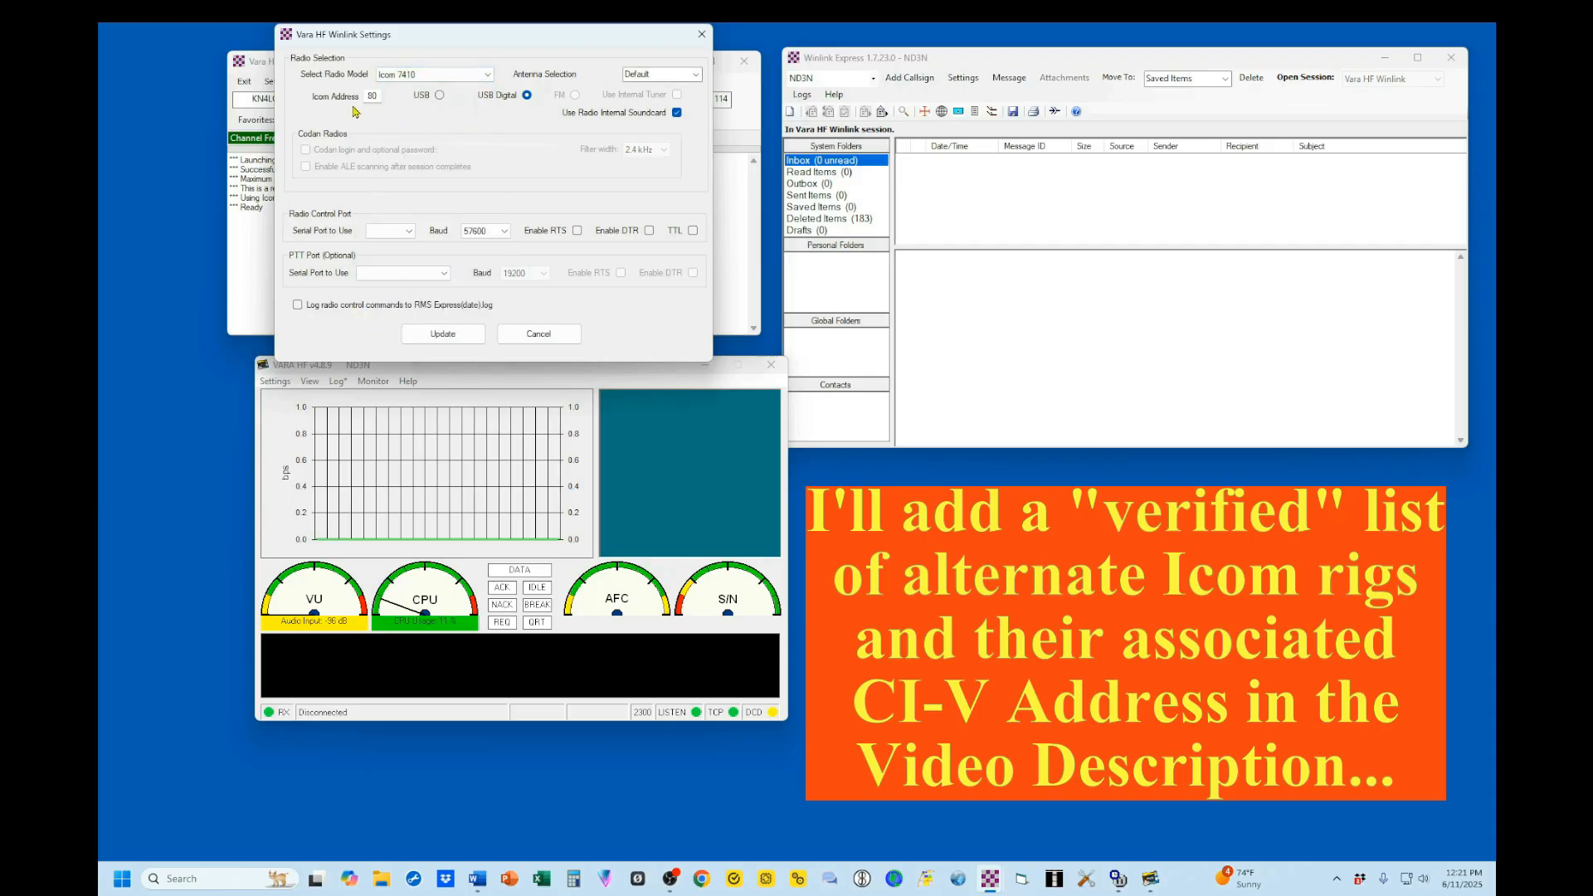
left_click(488, 76)
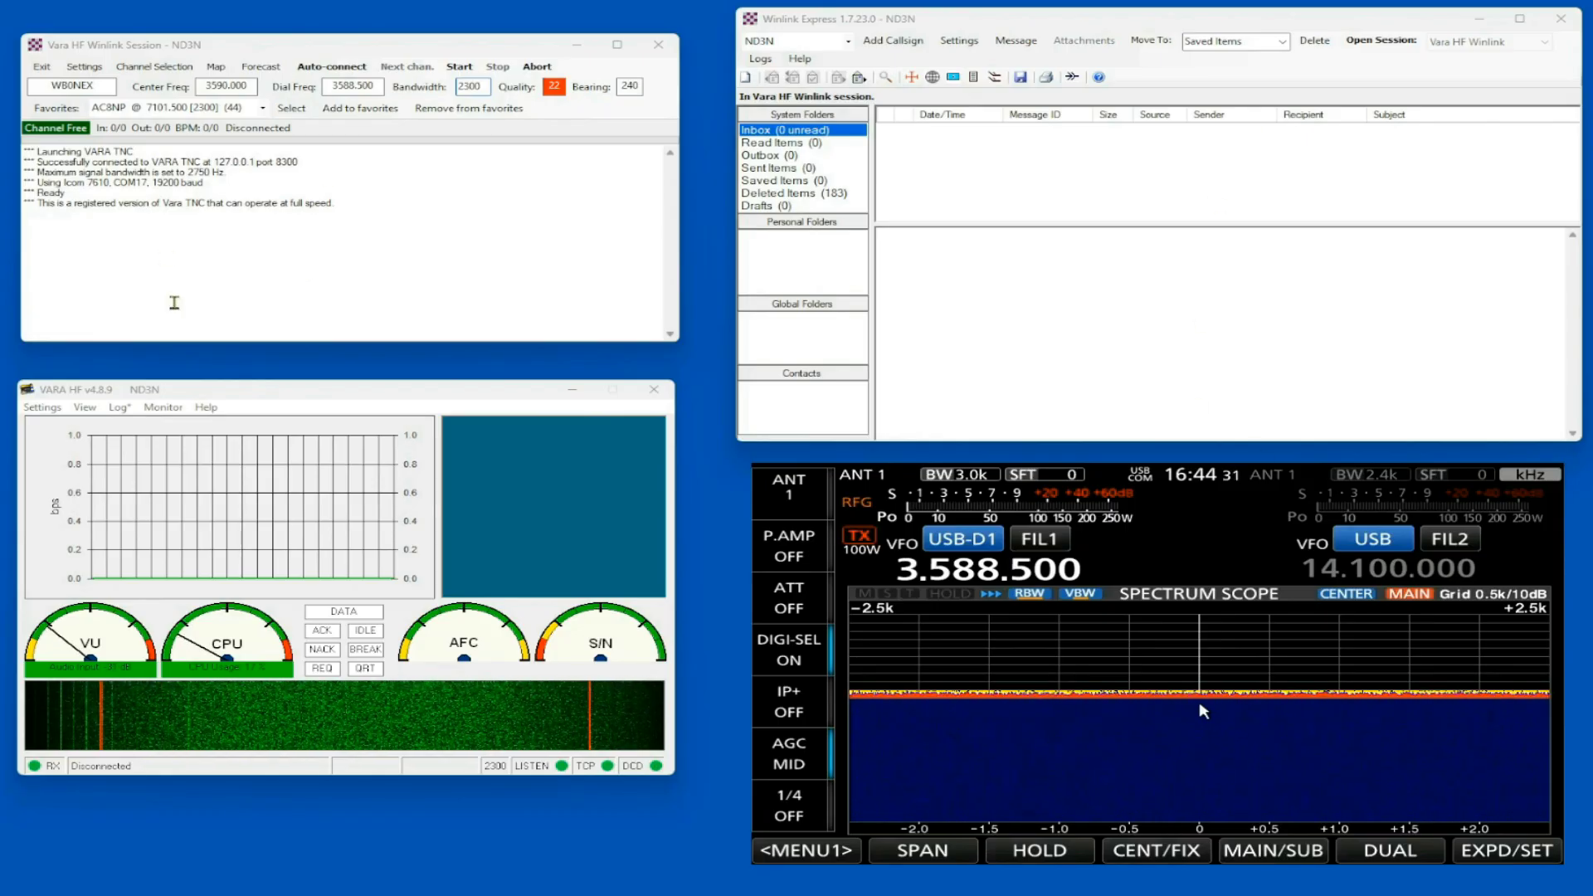
- Review the Vara HF Winlink session's radio setup for the Icom 7610 and accept its settings
left_click(84, 66)
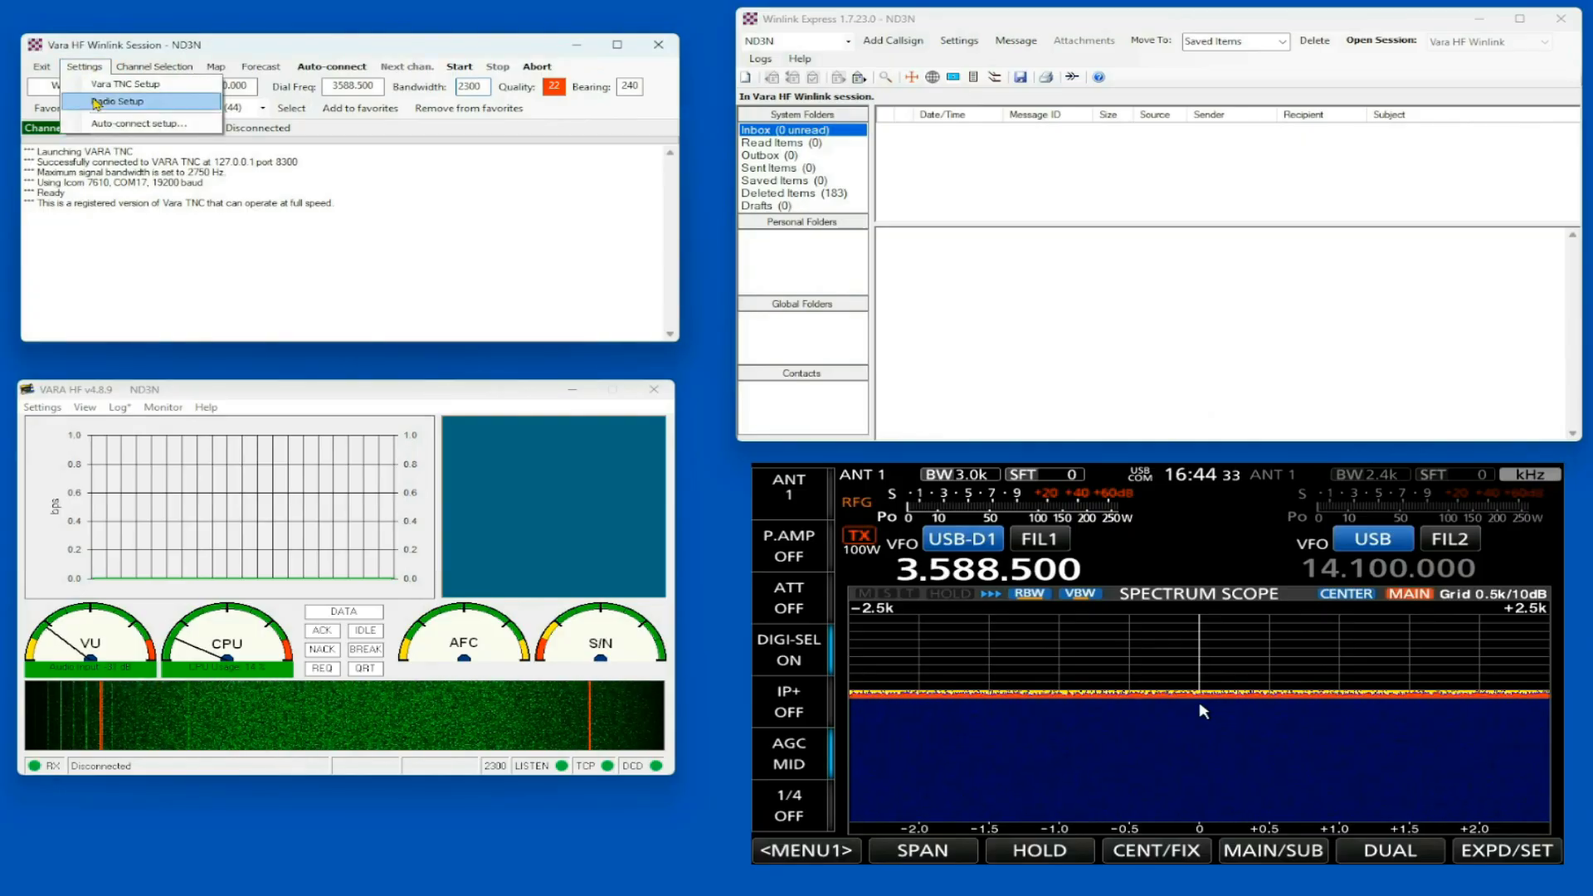
left_click(101, 104)
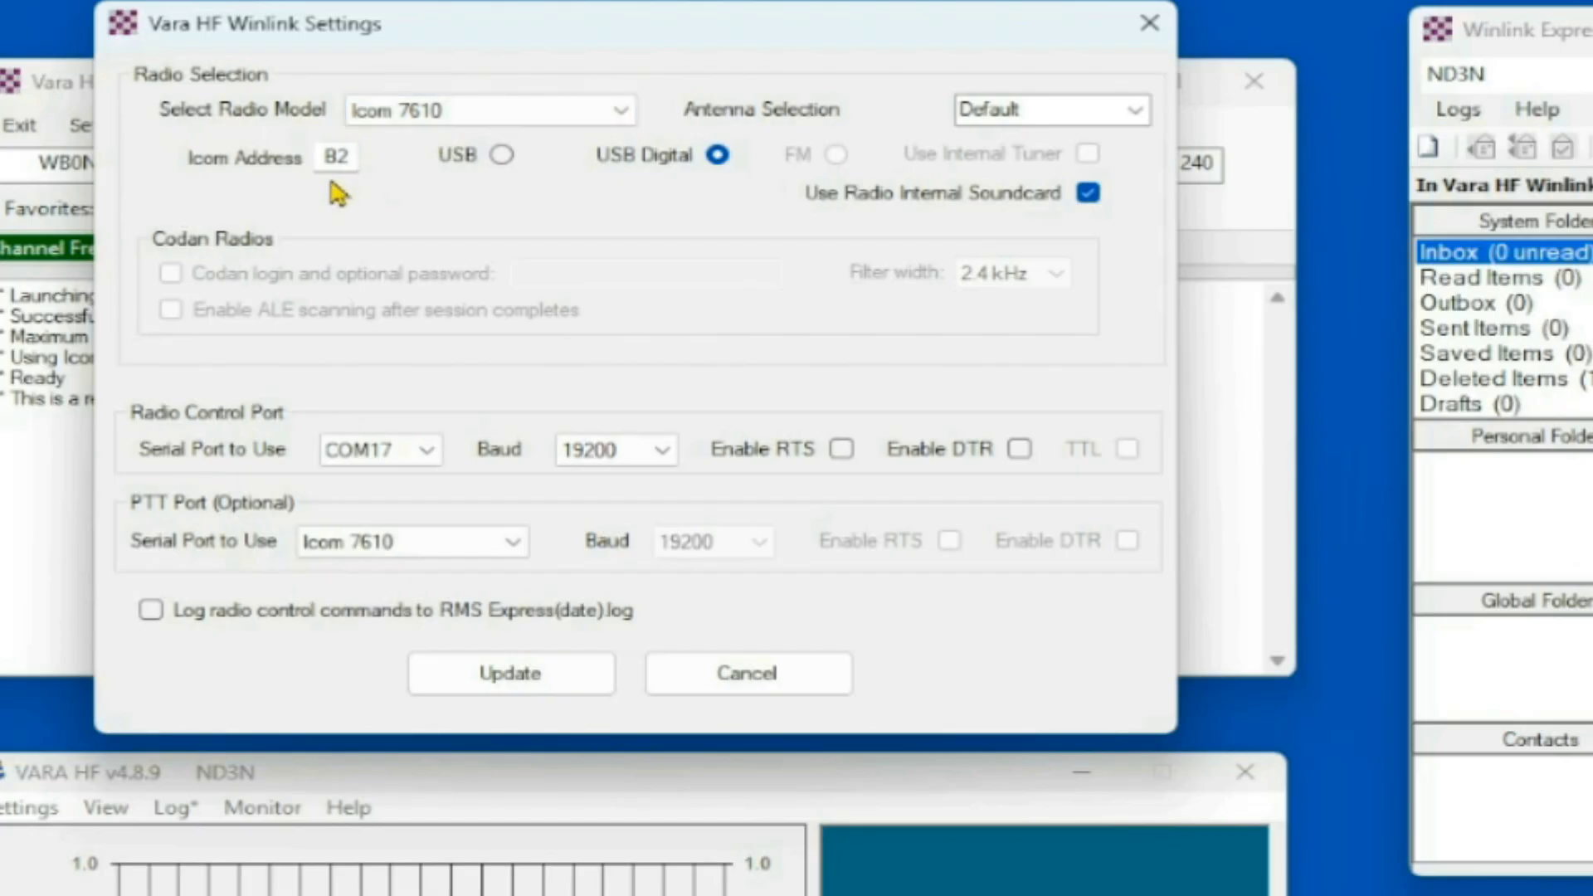
left_click(511, 673)
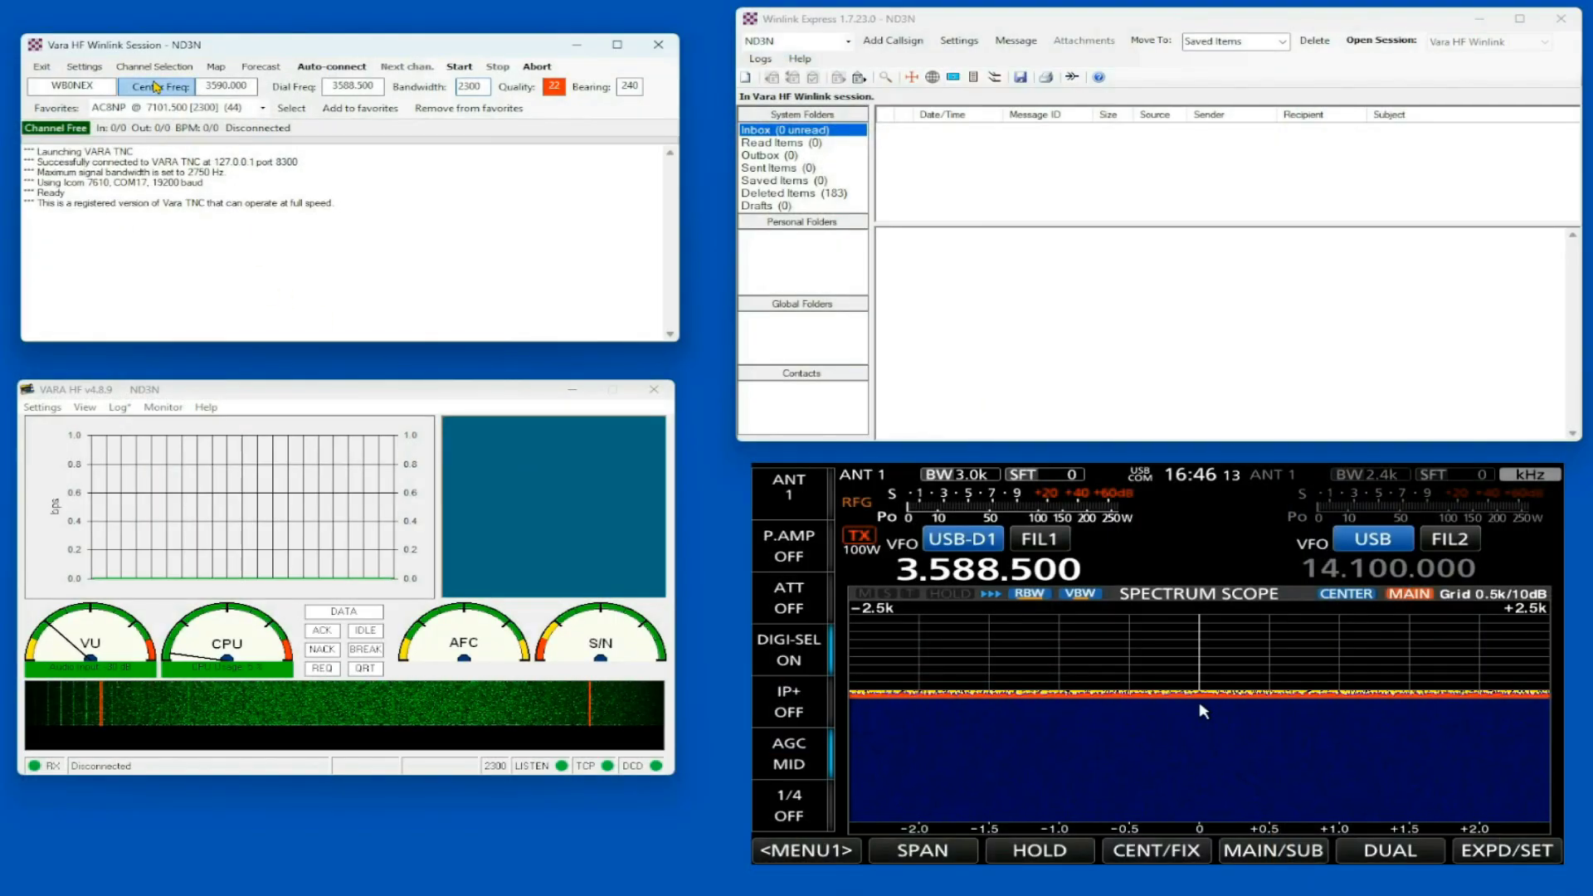
- Choose the first channel in the HF channel list, 7103.500 kHz in mode V2300
left_click(155, 66)
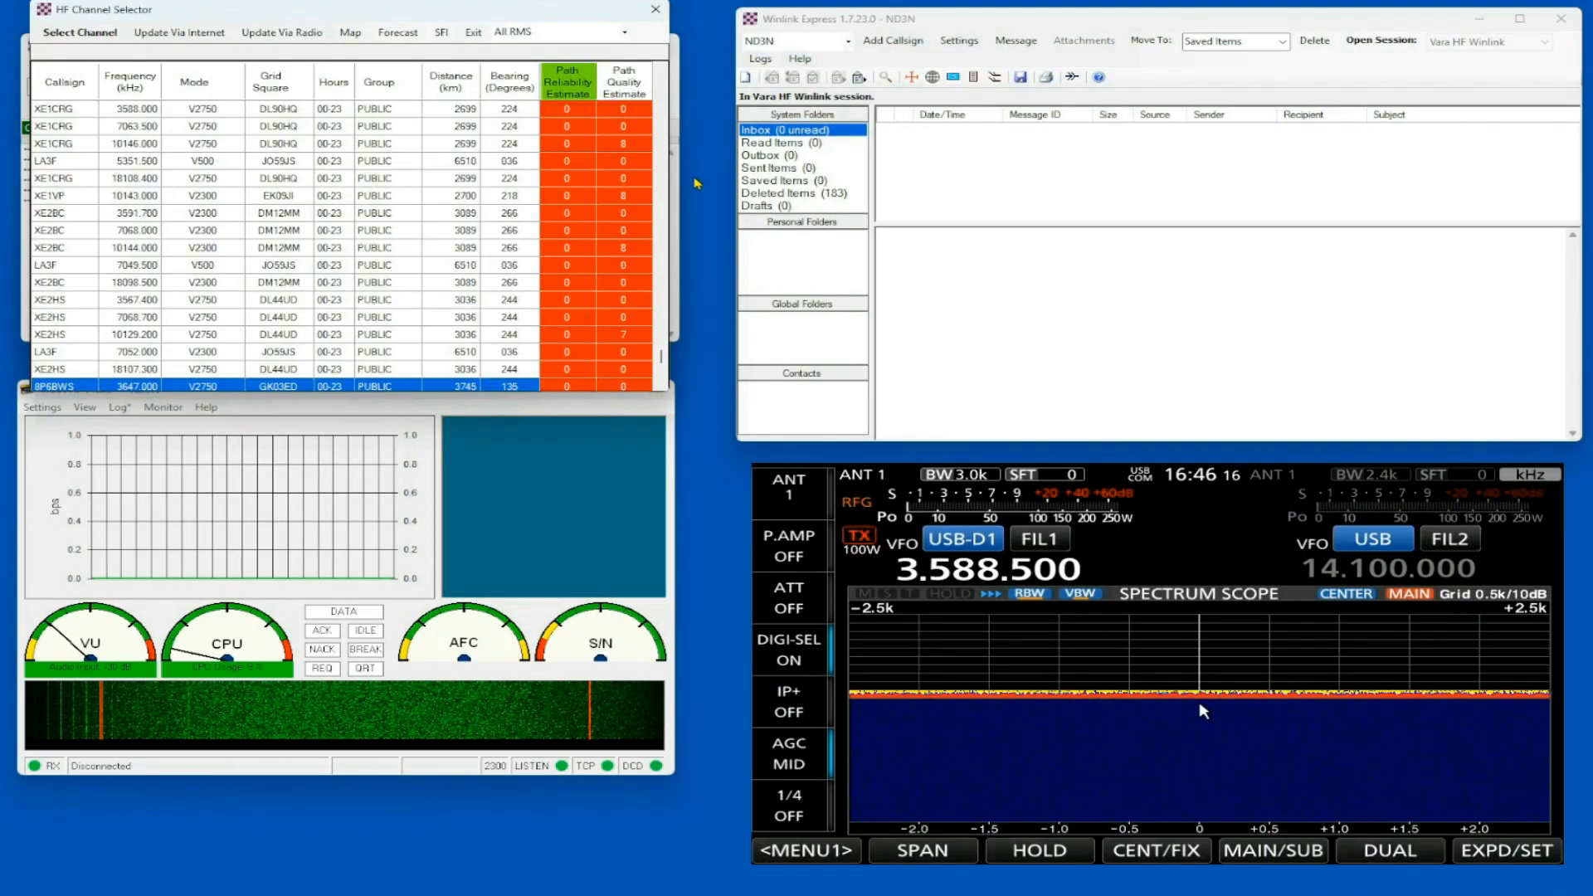
left_click_drag(659, 358, 660, 80)
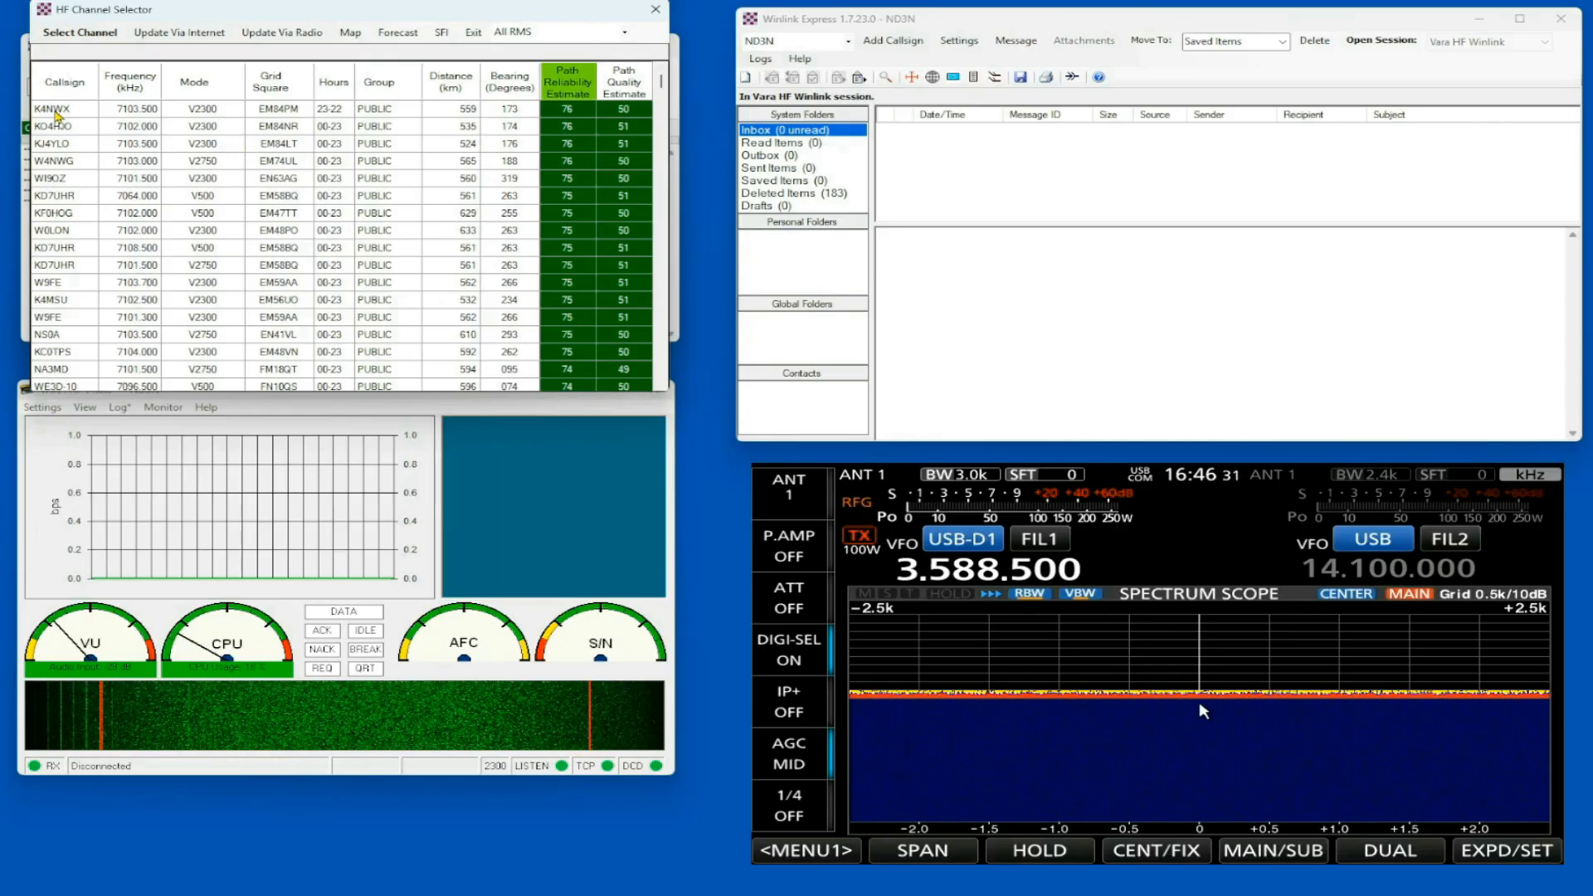
double_click(56, 112)
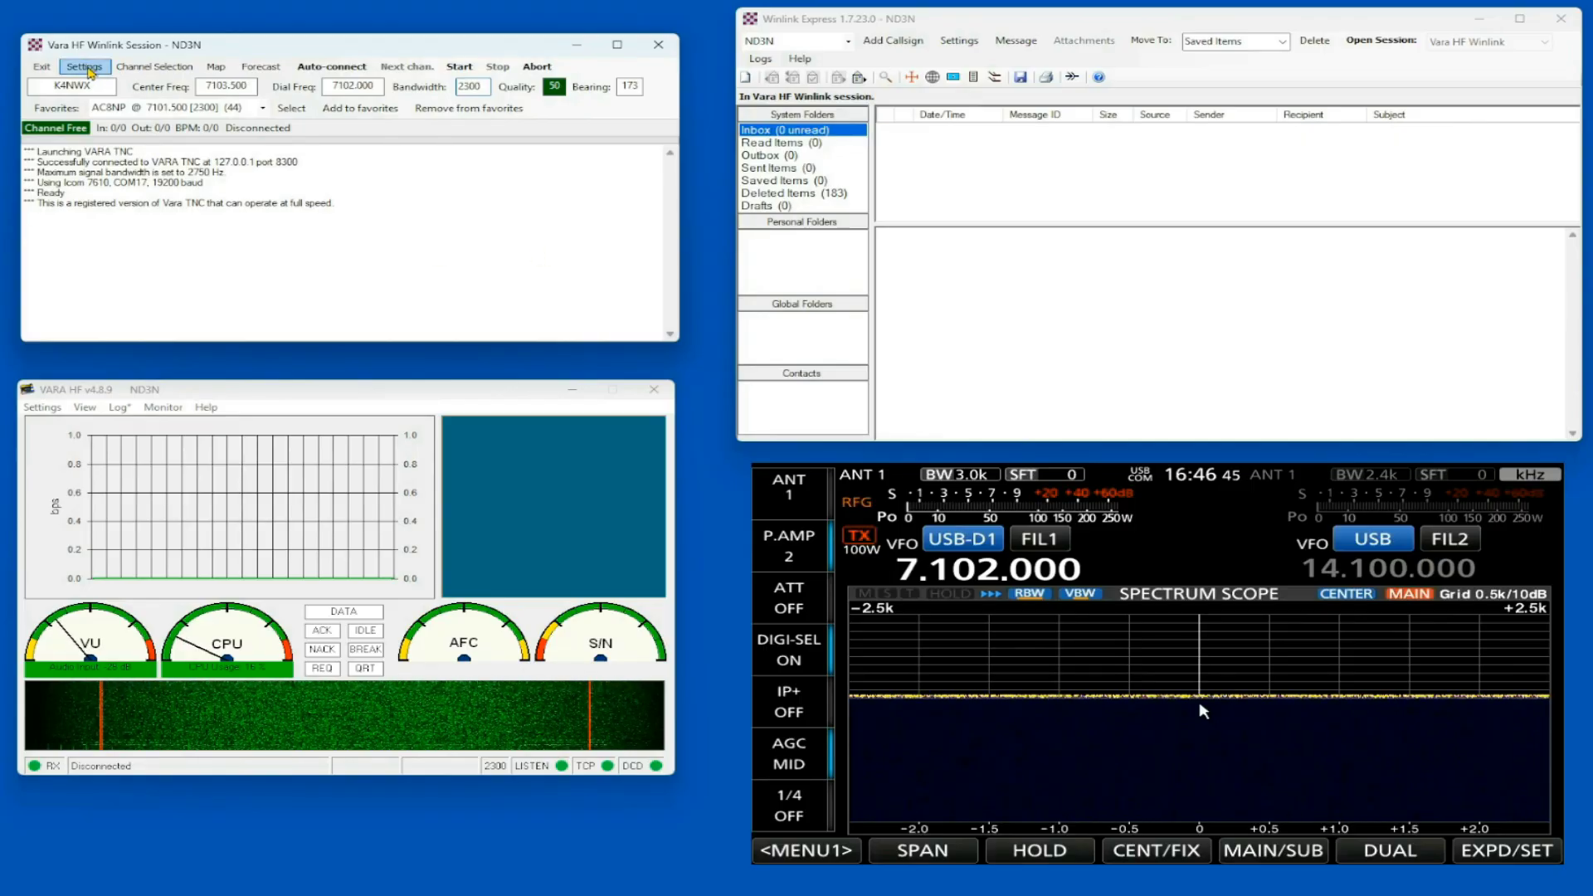
- In the session's radio setup, keep the Icom 7610 model and set its Icom address to 98
left_click(84, 66)
left_click(121, 115)
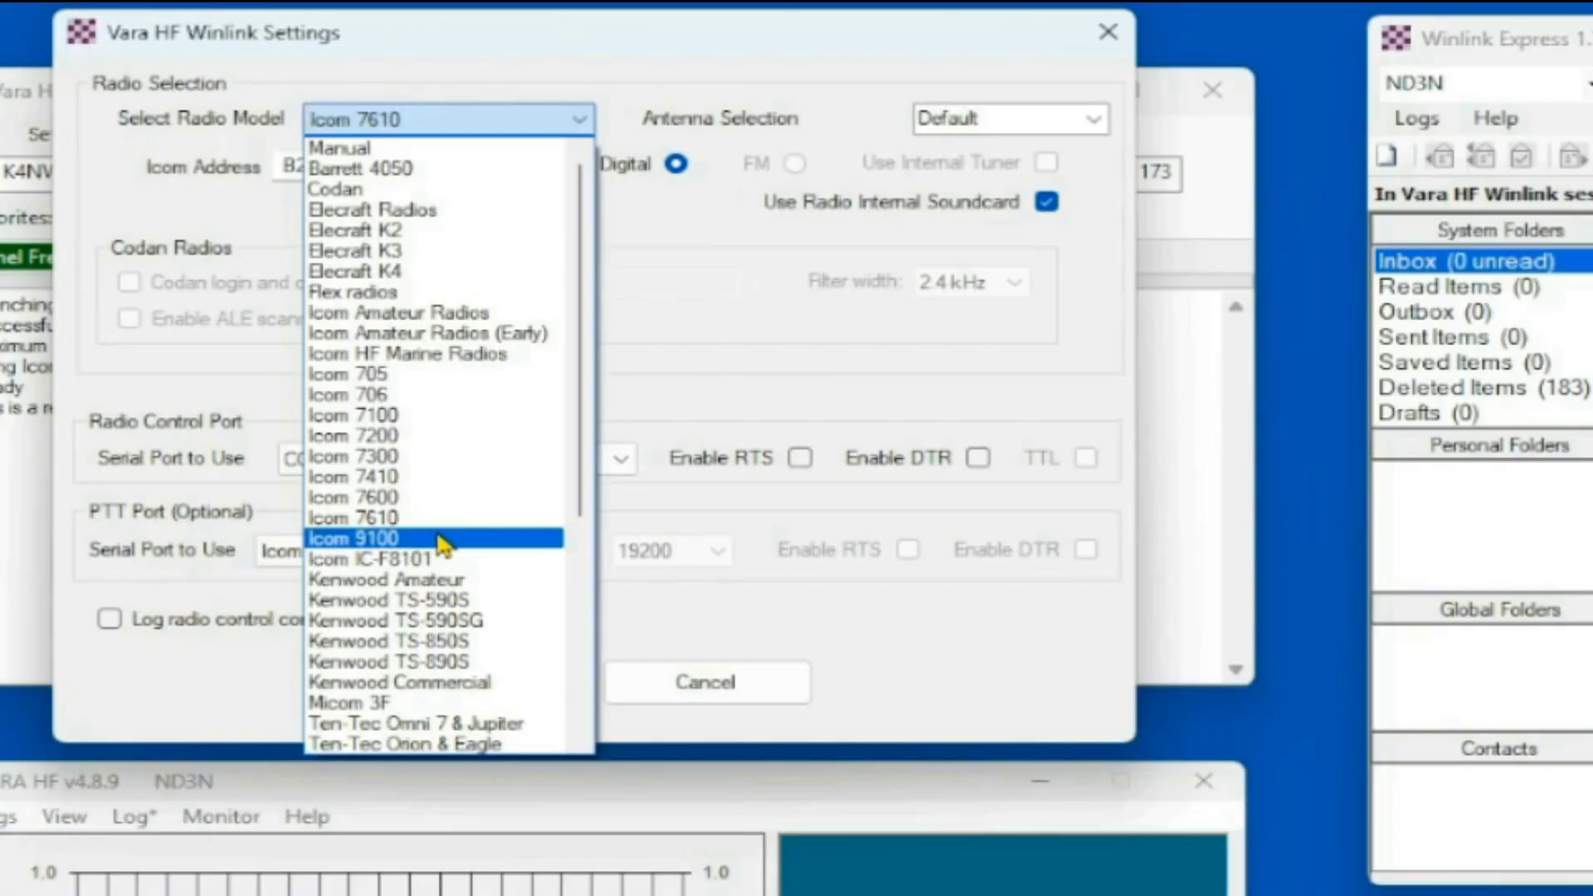
left_click(375, 518)
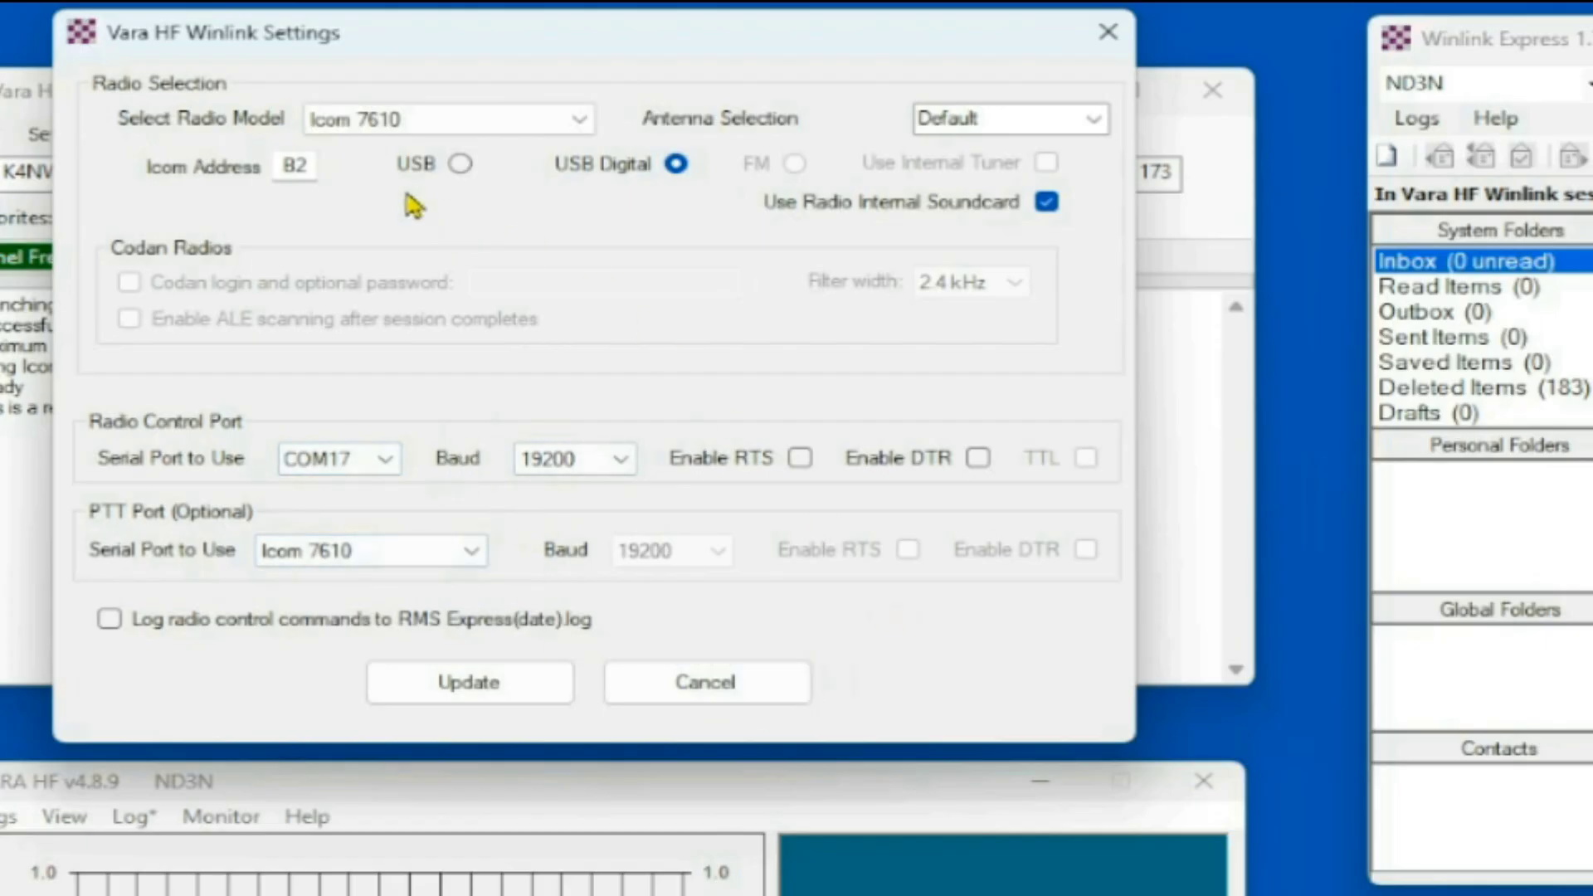
double_click(305, 166)
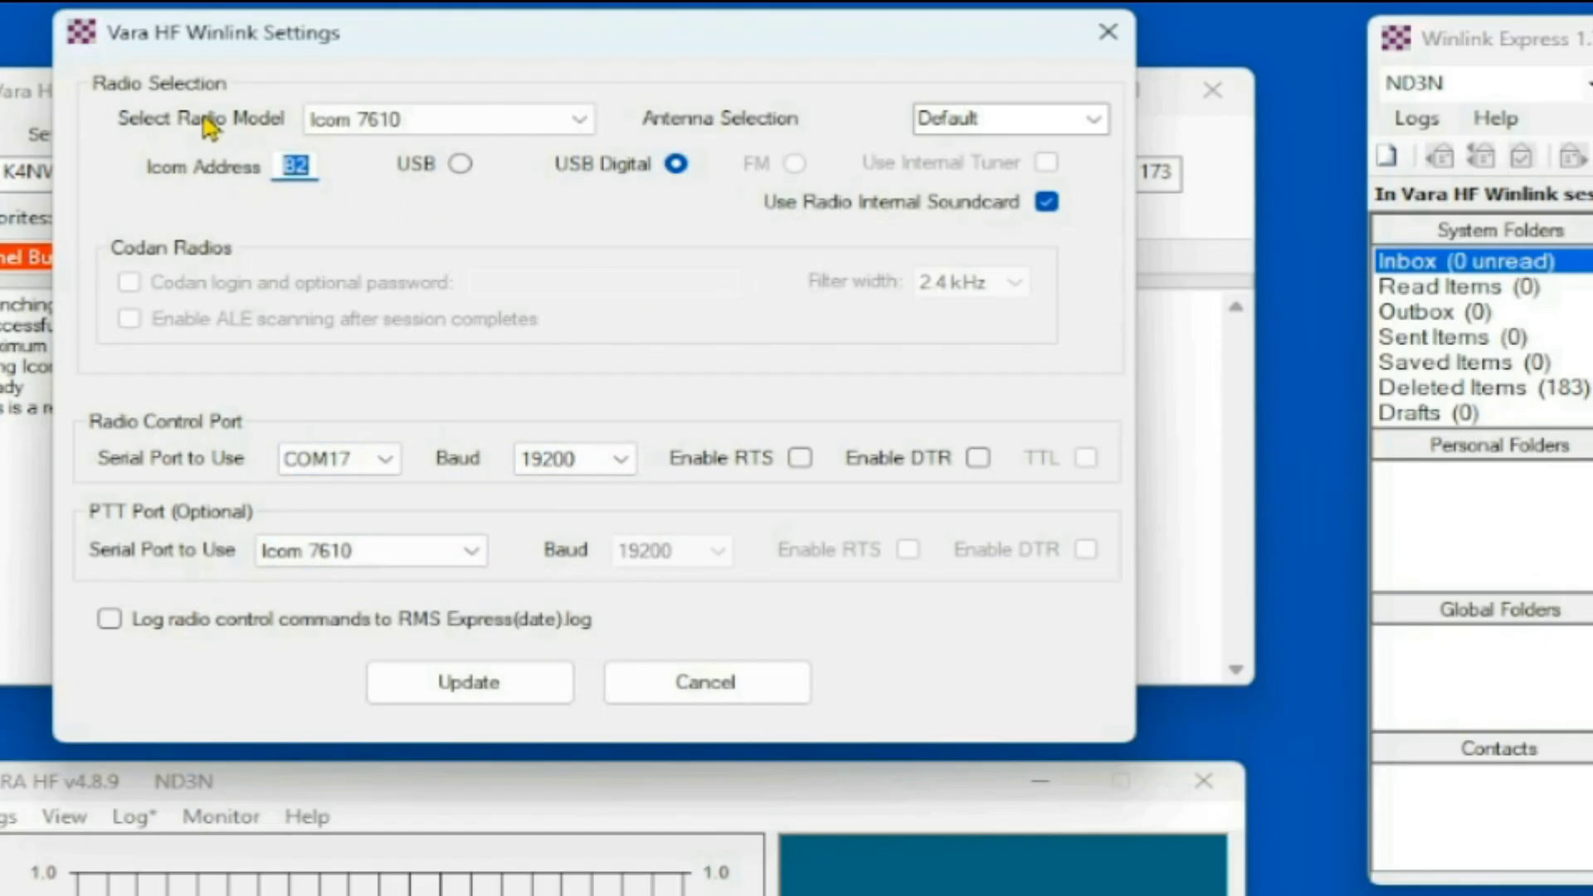
type("98")
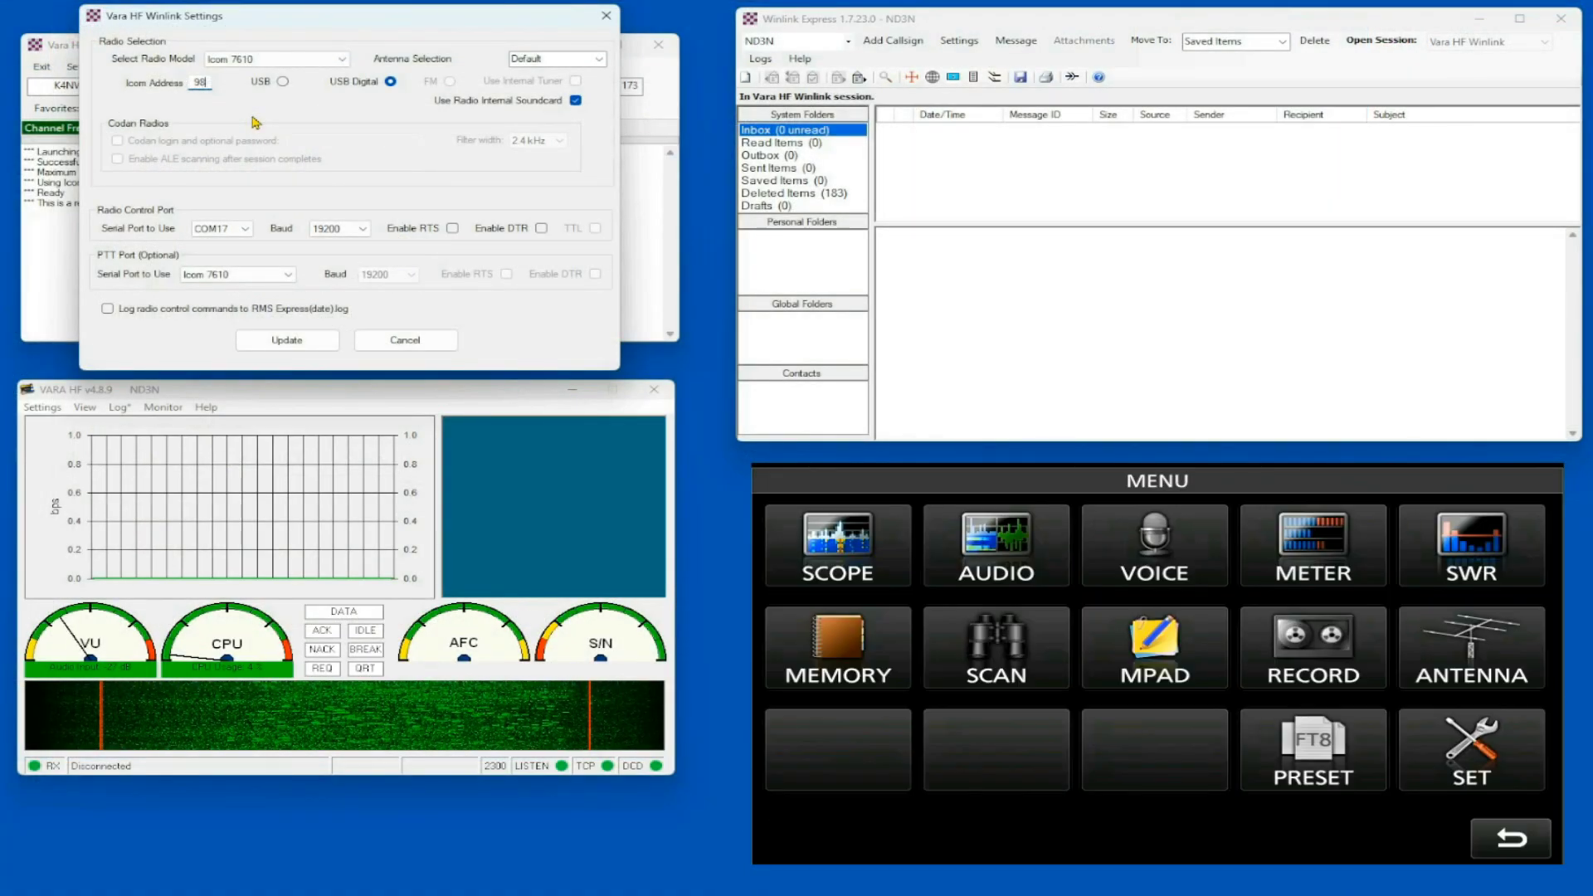
- Unload the Digi-B2 preset on the radio, load Digi-98 instead, and apply the updated Vara HF radio settings
left_click(1316, 741)
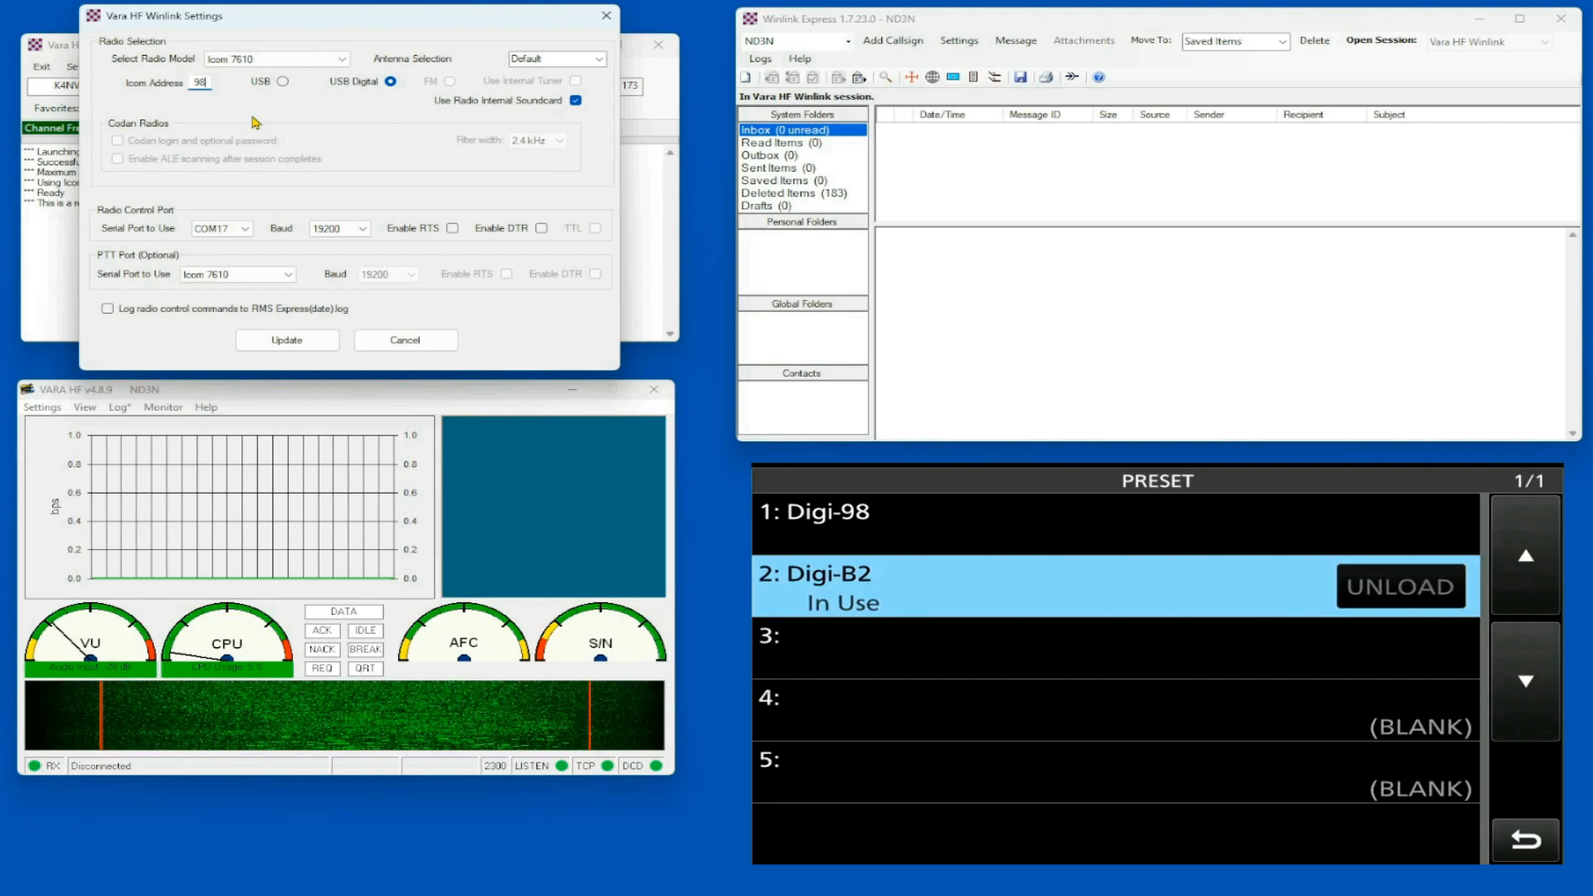
left_click(1400, 587)
left_click(1144, 722)
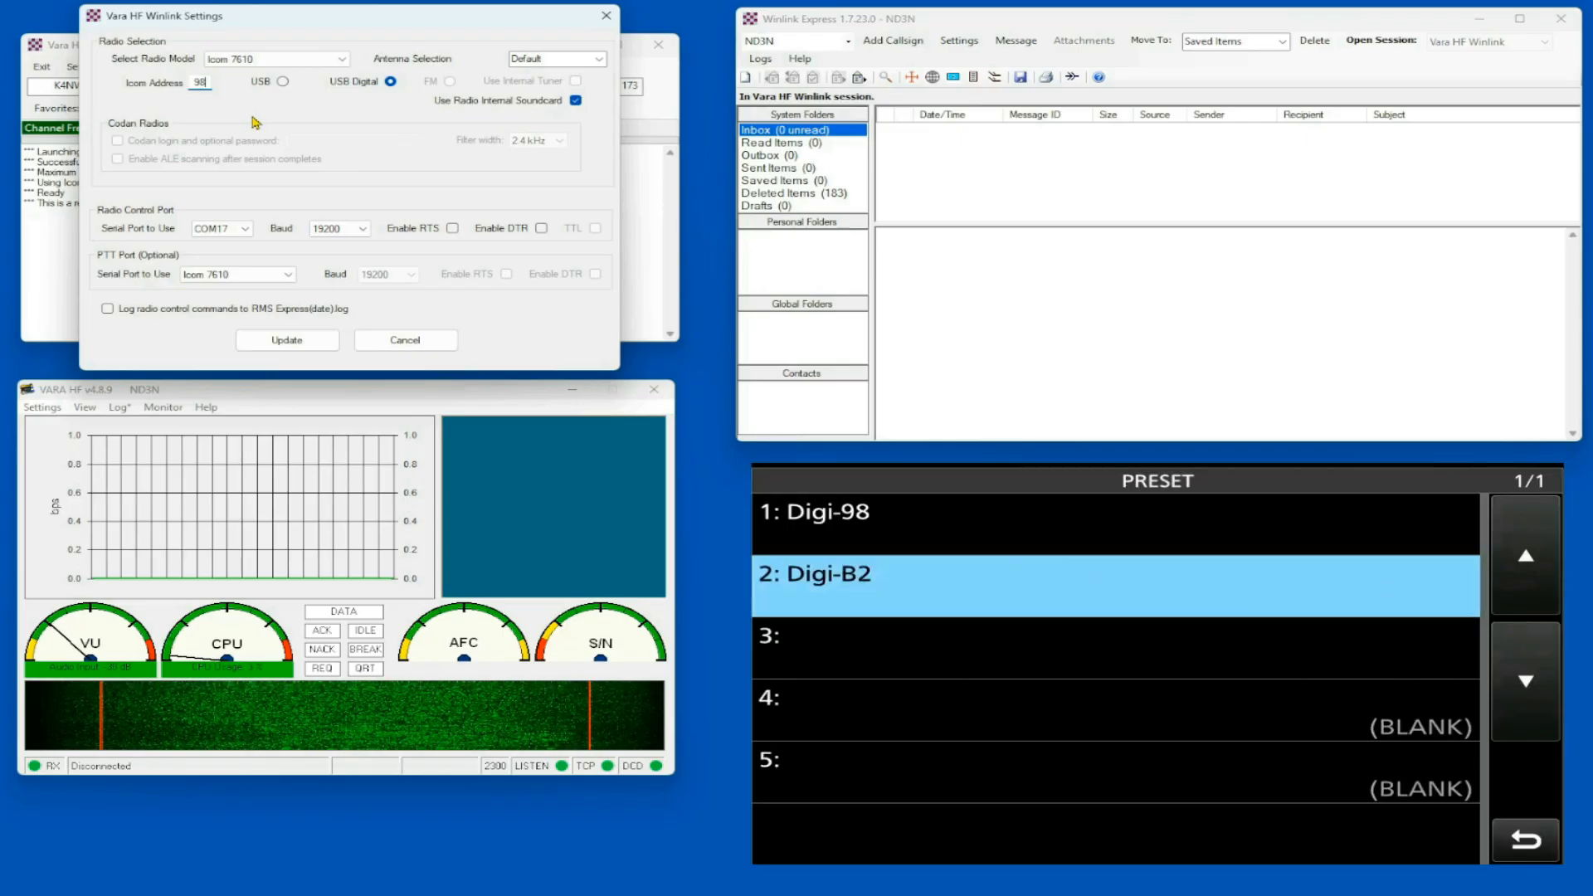
left_click(814, 523)
left_click(1144, 722)
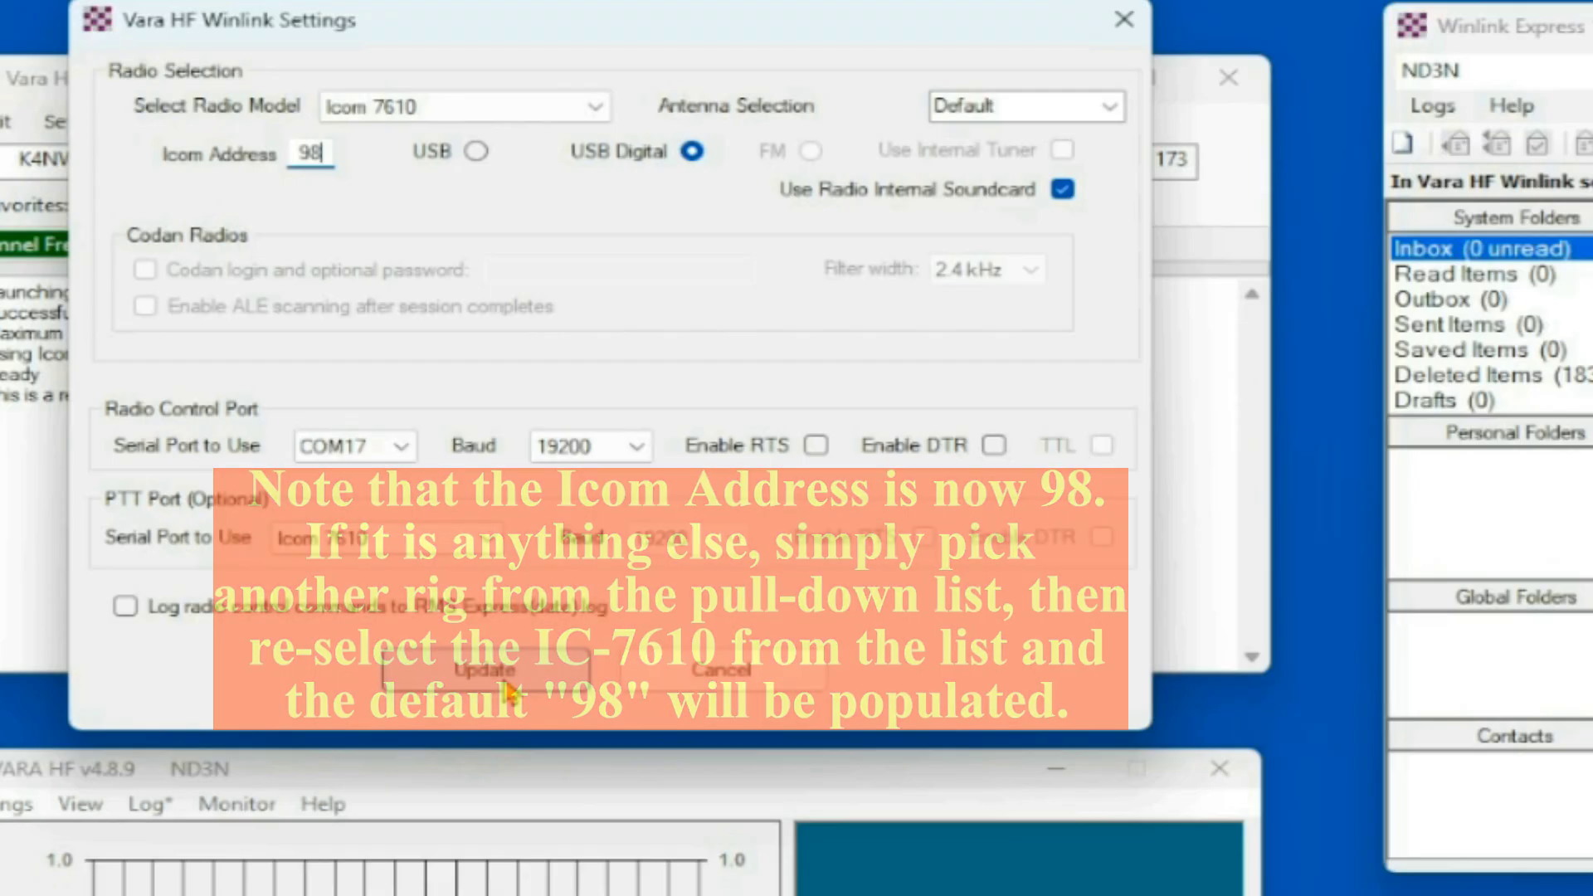
left_click(498, 670)
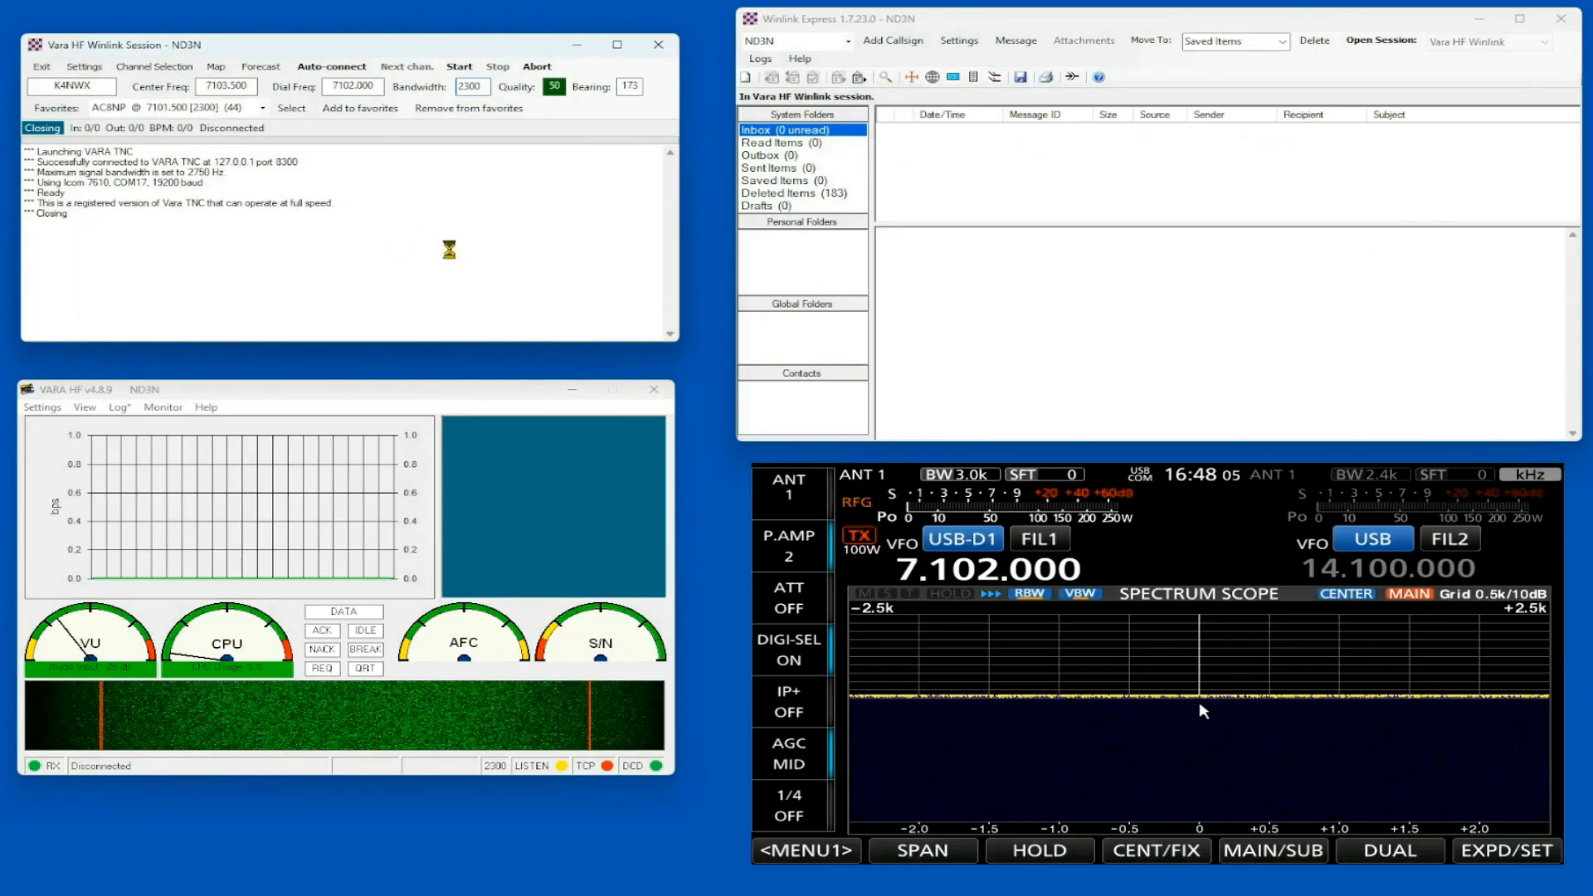
- Choose the 3584.500 kHz V500 channel in grid square EM79NV from the HF channel list
left_click(165, 64)
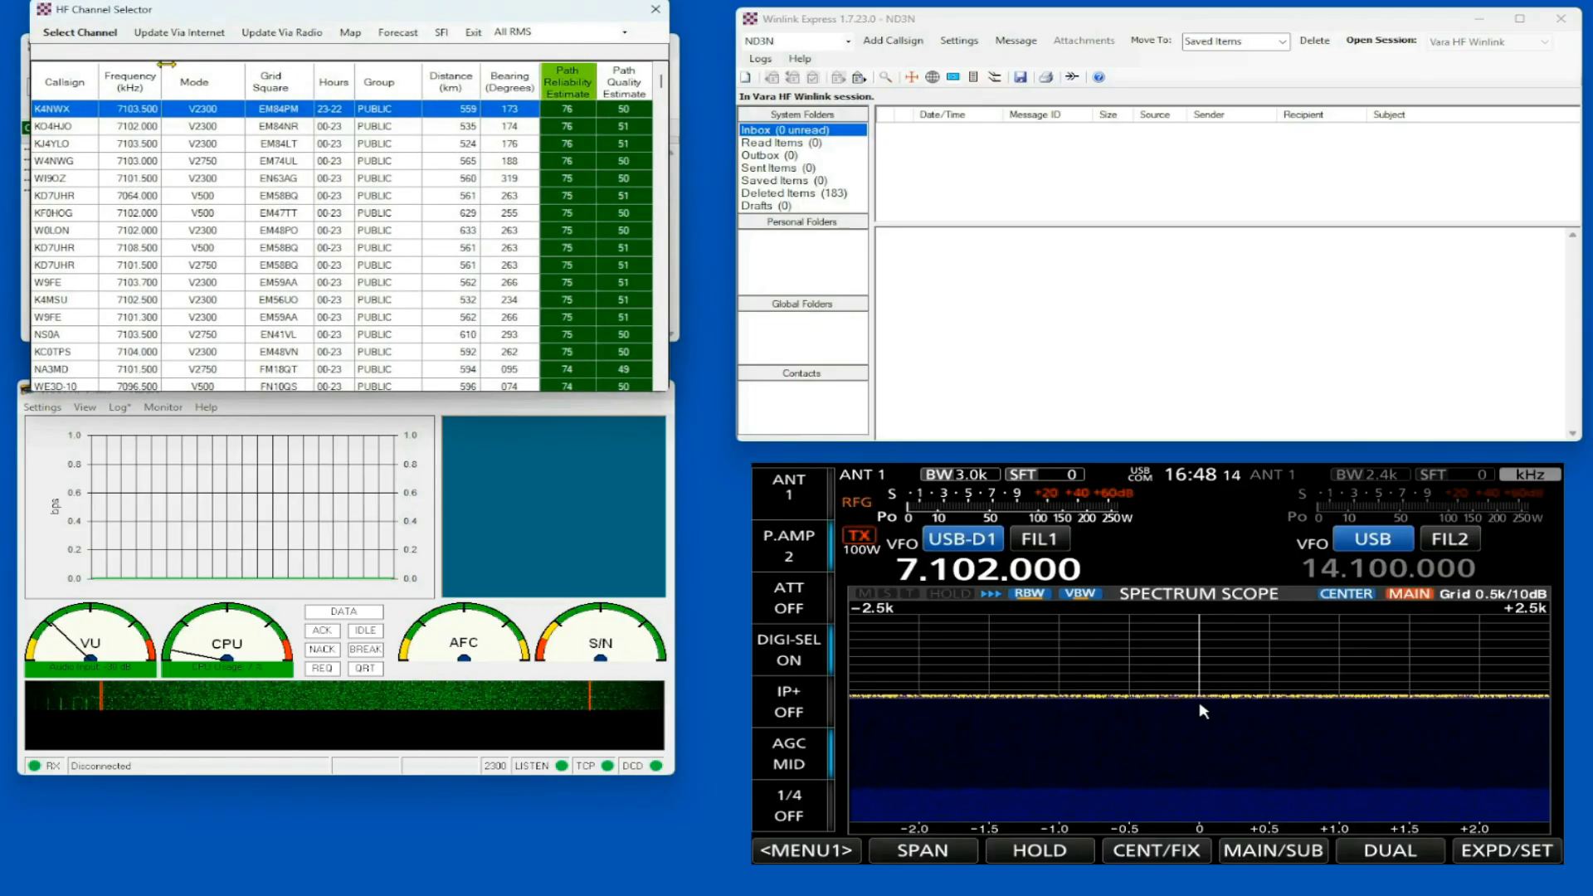
scroll(96, 248, "down", 10)
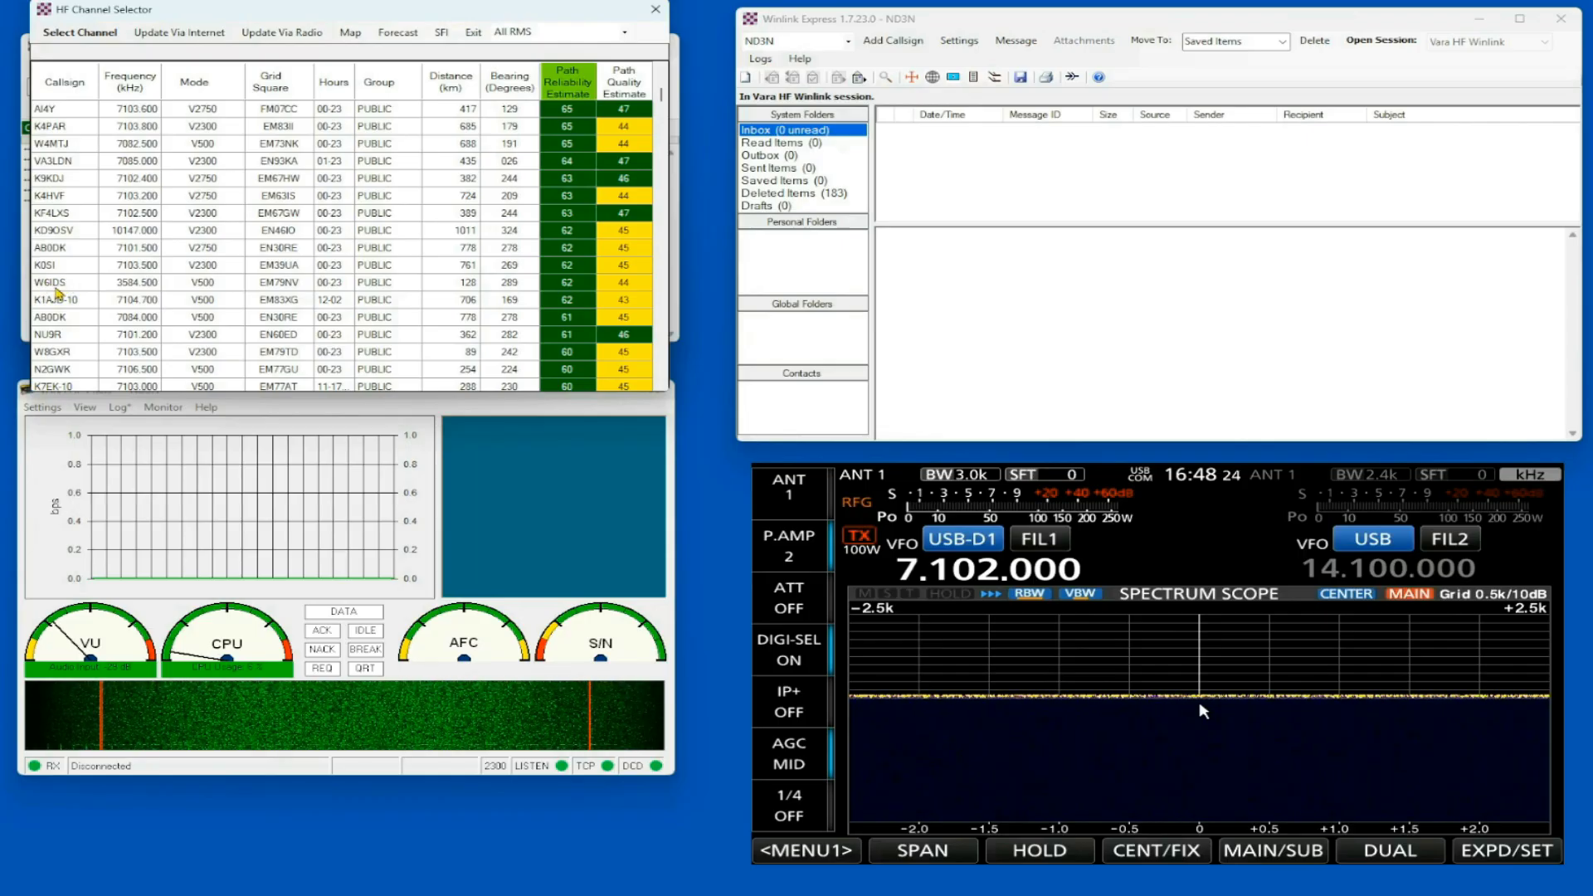
double_click(52, 283)
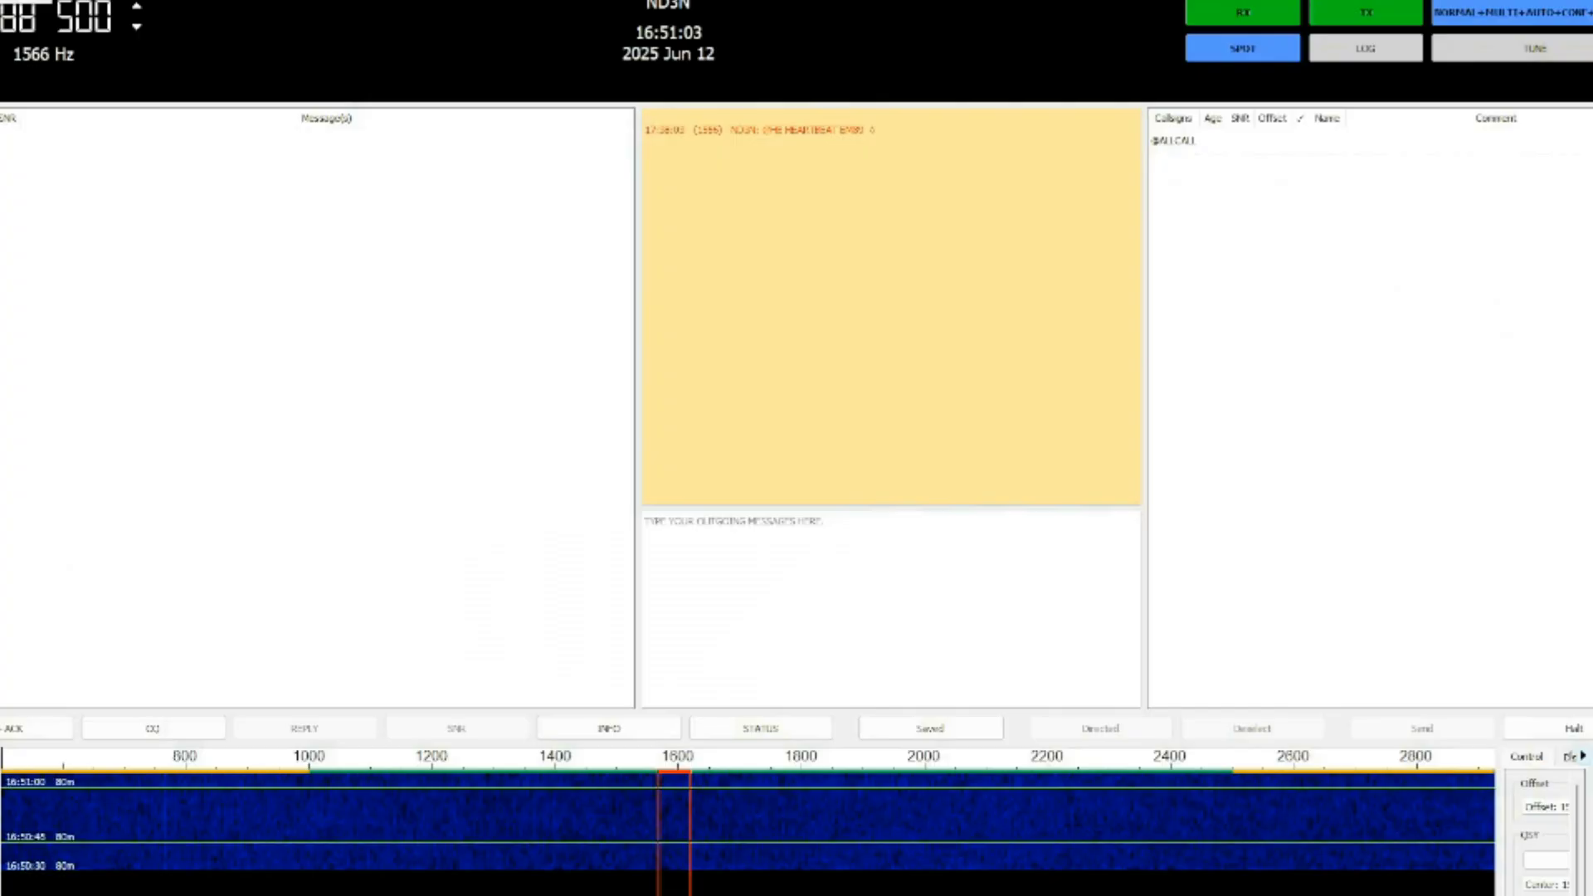
- In the JS8Call radio settings, choose Icom IC-7610 as the rig
key("F2")
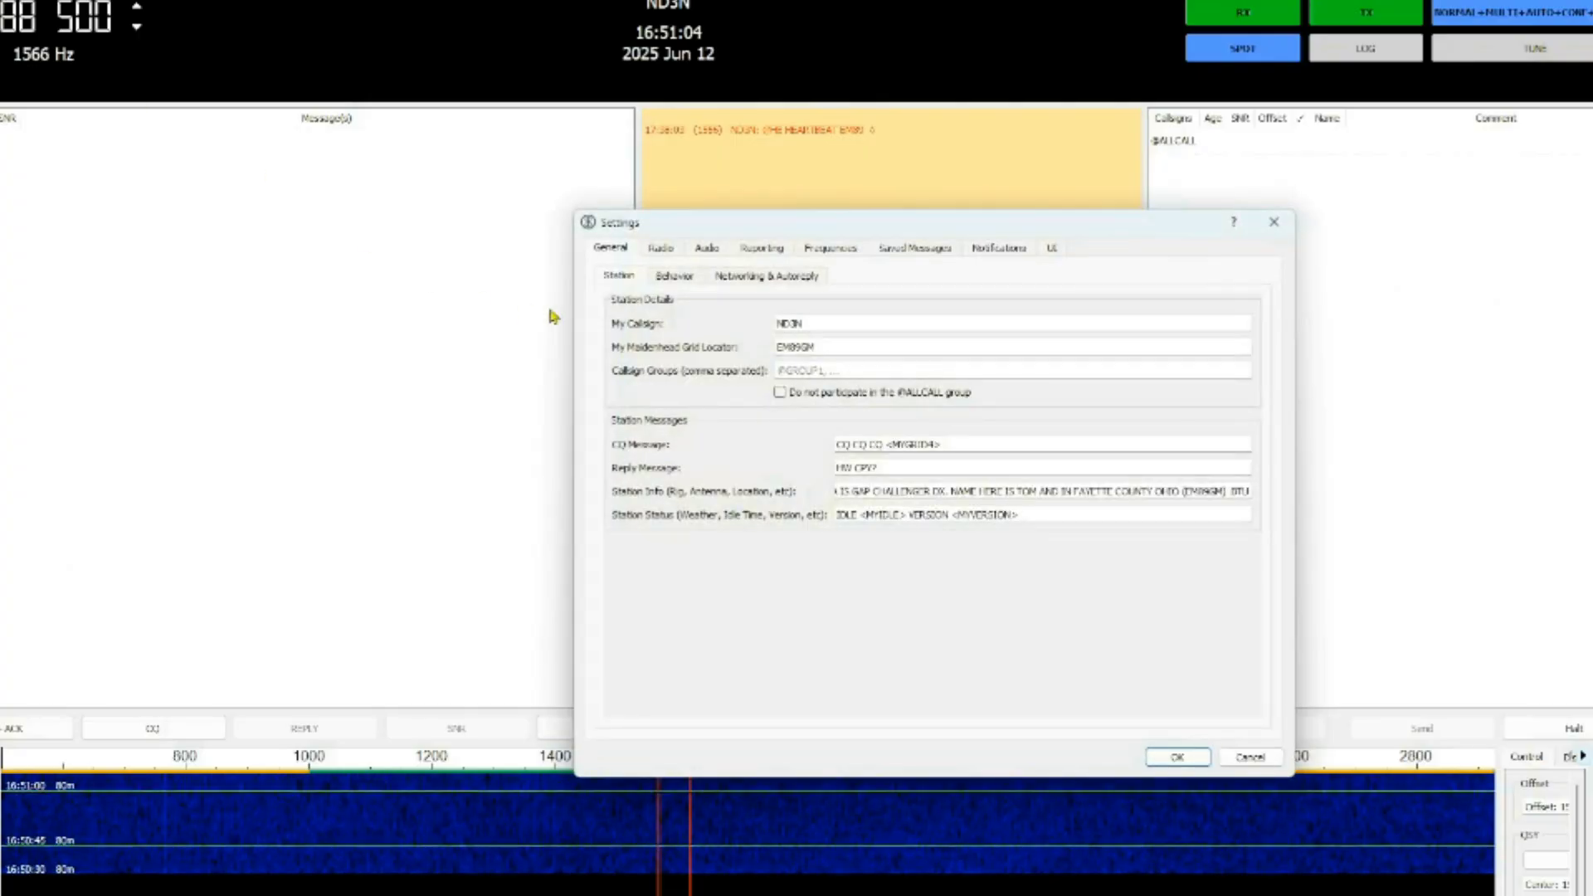
left_click(661, 248)
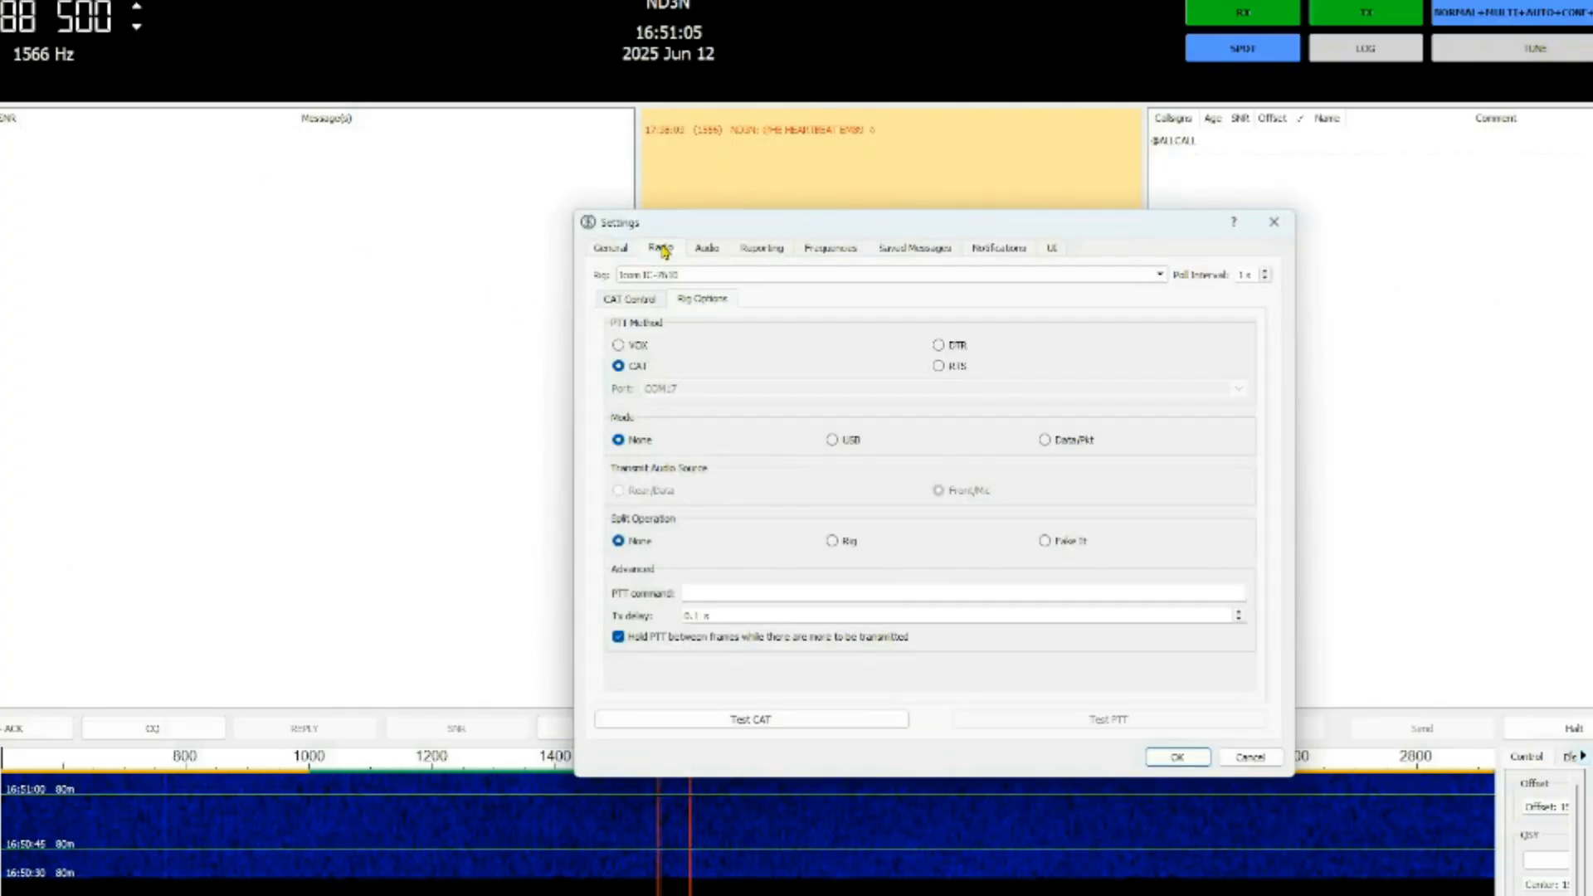
left_click(1160, 274)
scroll(729, 302, "down", 2)
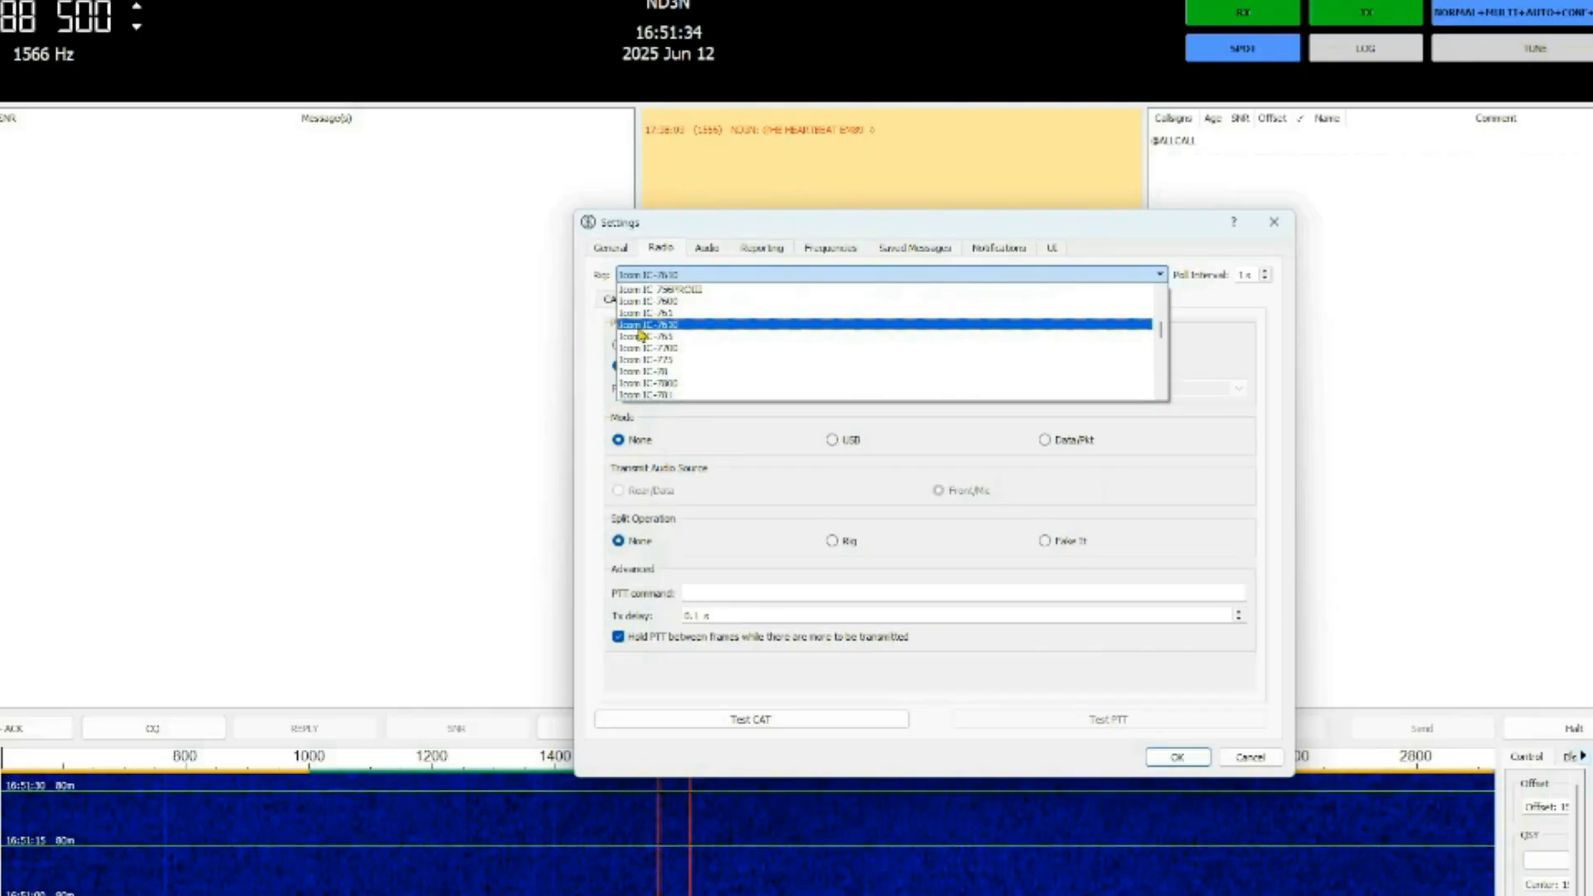
left_click(661, 325)
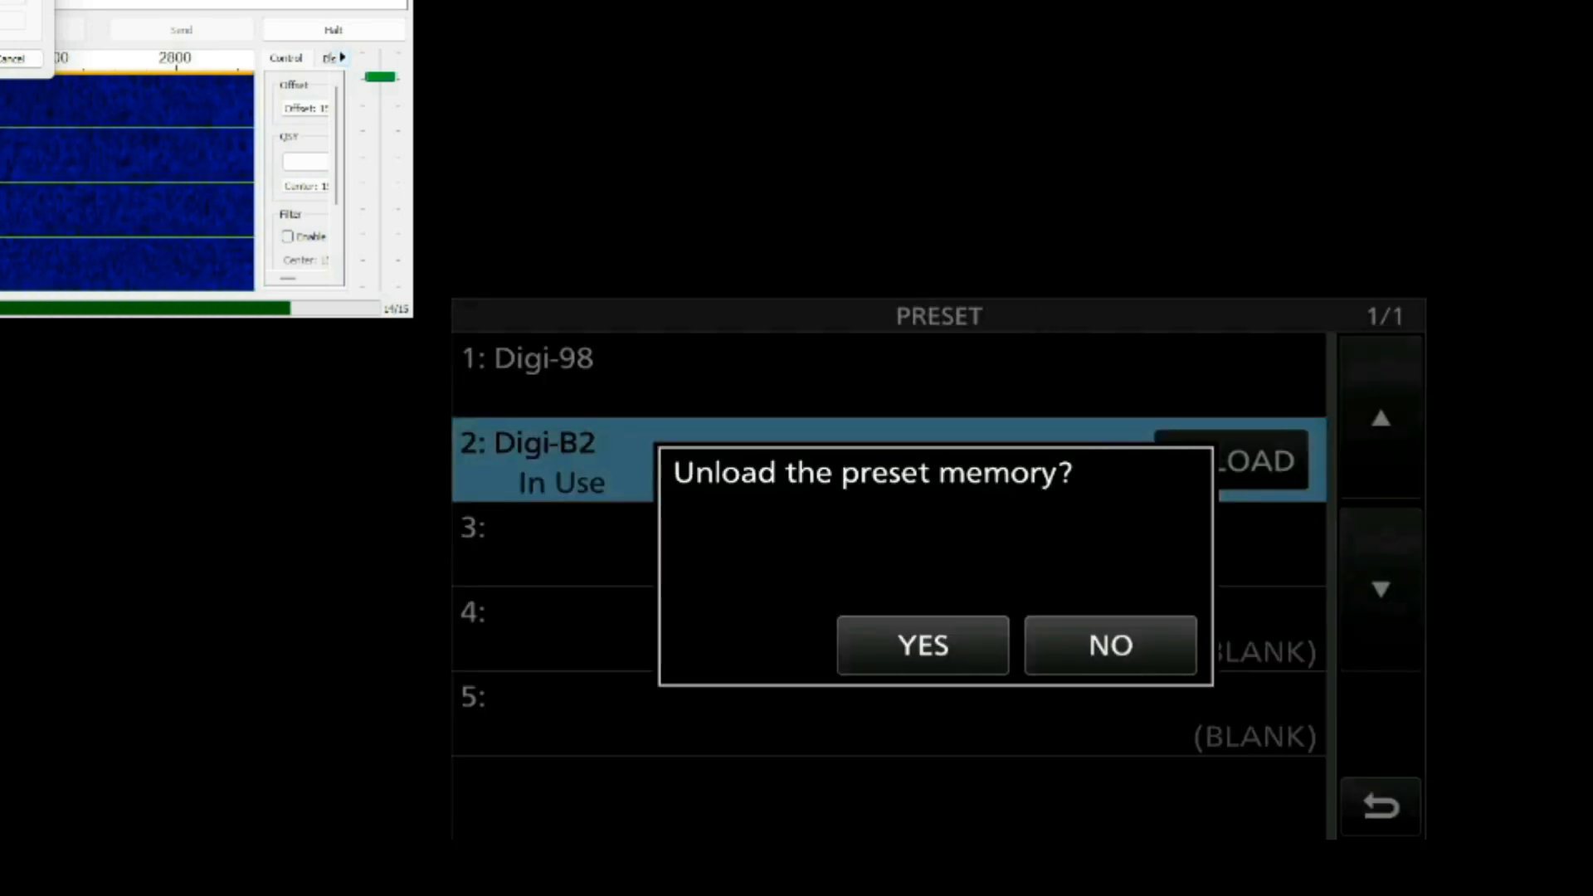
- Unload the Digi-B2 preset on the radio, load Digi-98 in its place, and leave the preset list
left_click(888, 374)
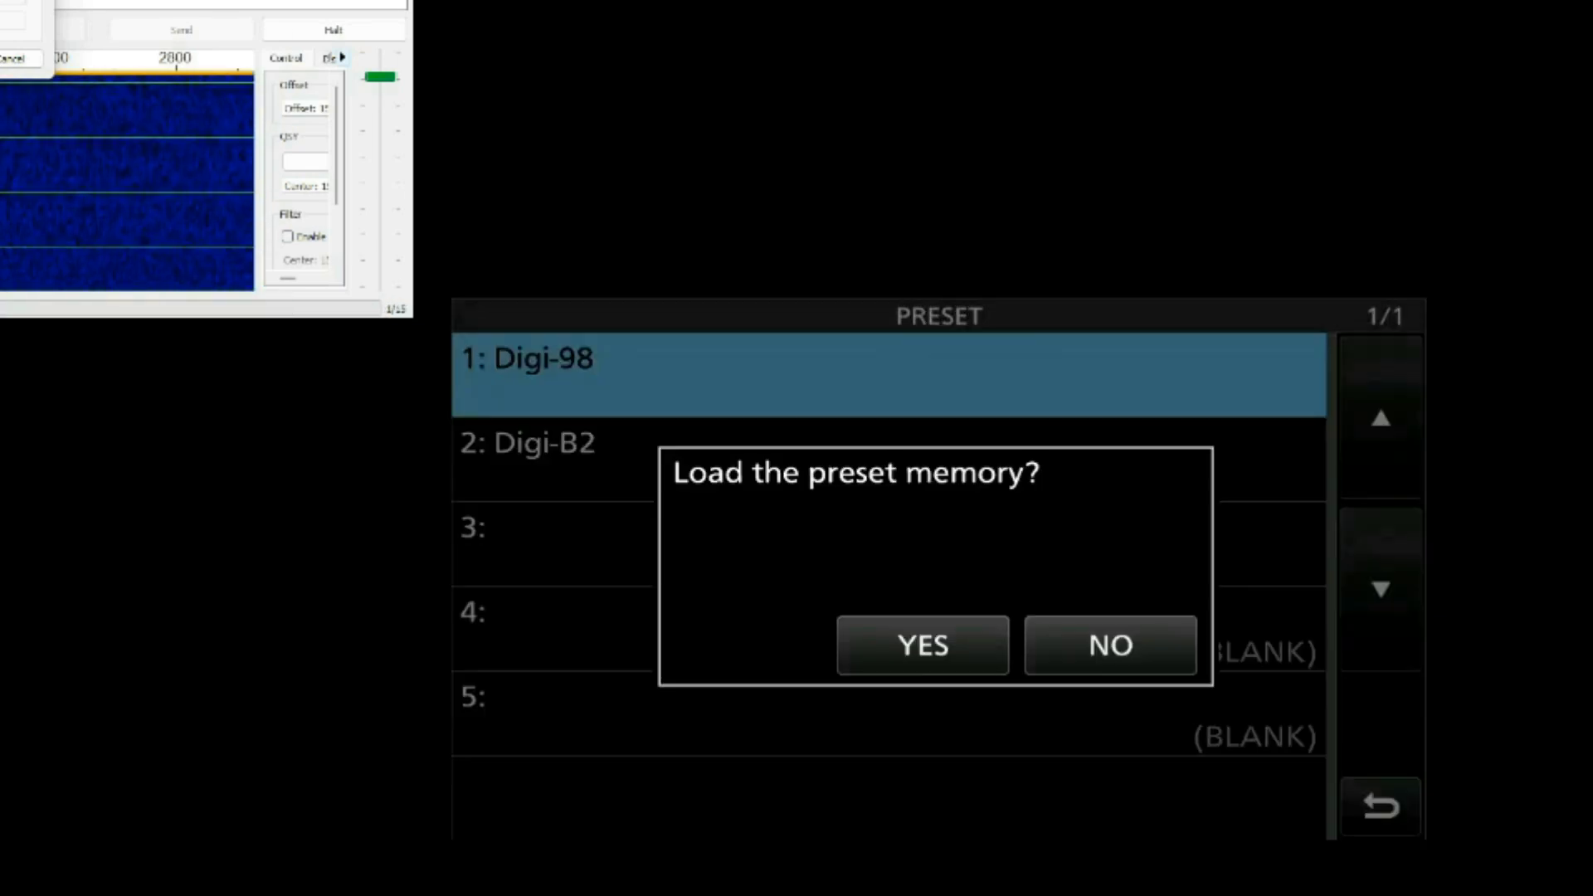
left_click(921, 646)
left_click(1381, 807)
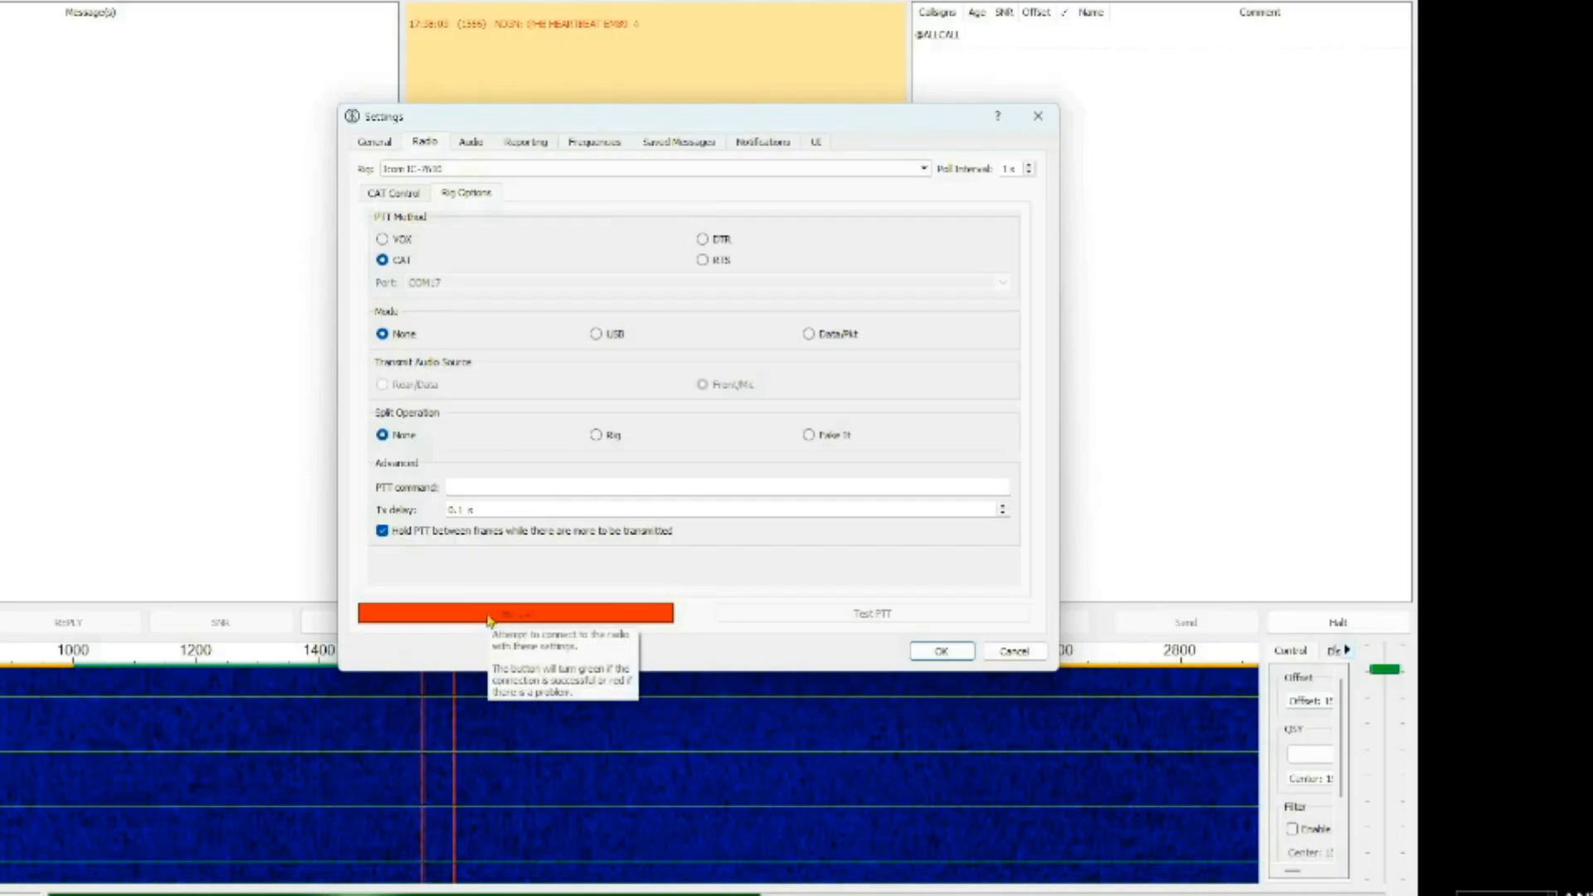
- Test the CAT connection in the JS8Call radio settings, and switch the PTT test on and off
left_click(491, 616)
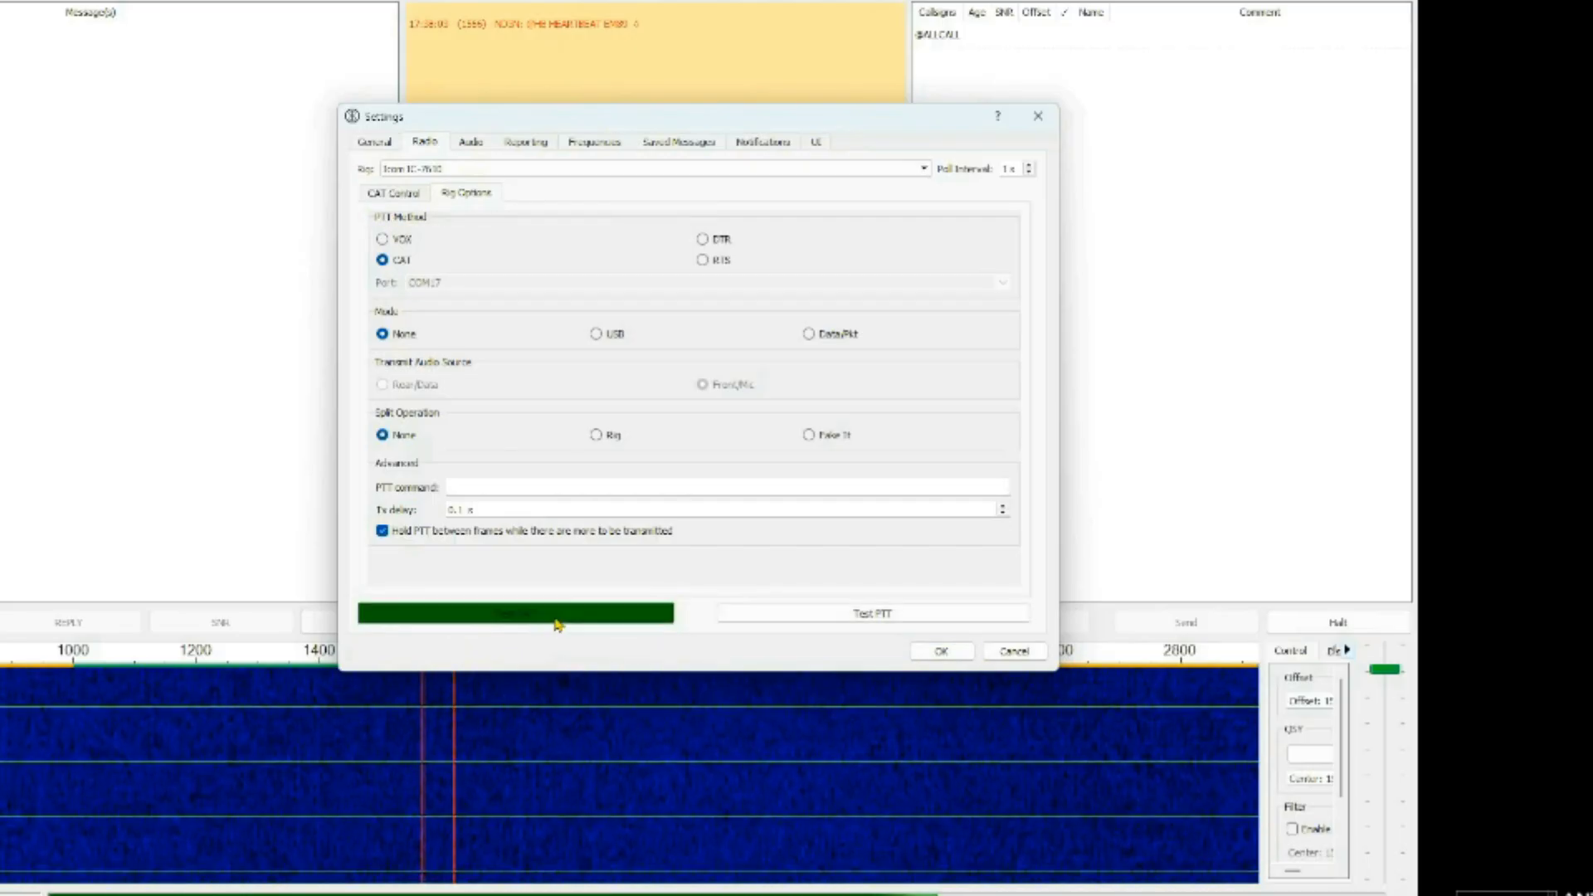
left_click(845, 619)
left_click(845, 619)
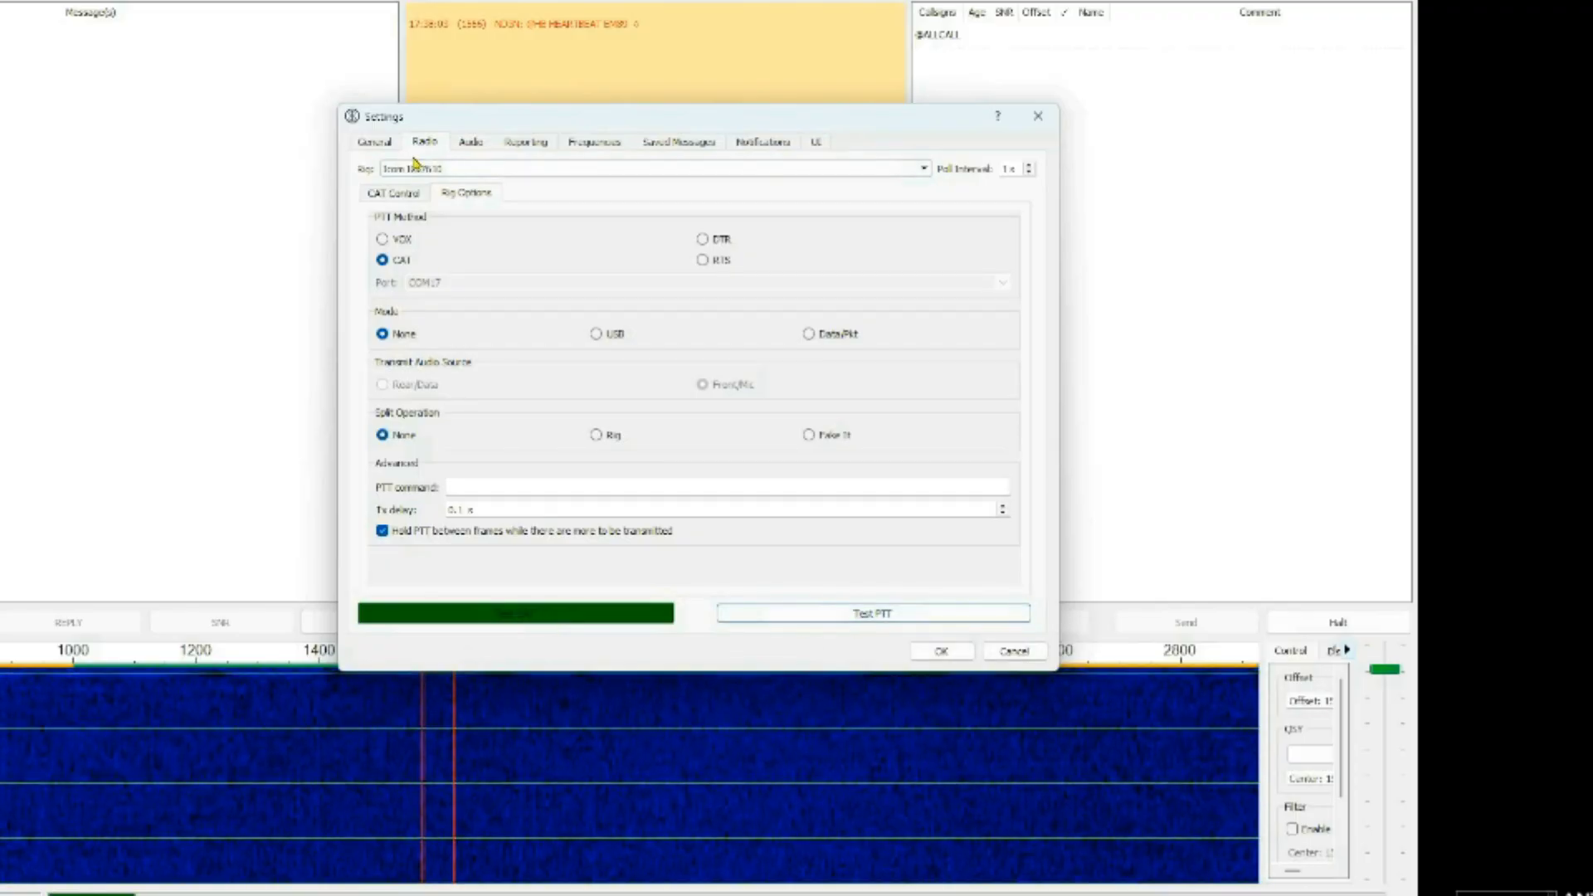
- Check the JS8Call soundcard devices and the serial port settings for CAT control, and close the settings
left_click(470, 142)
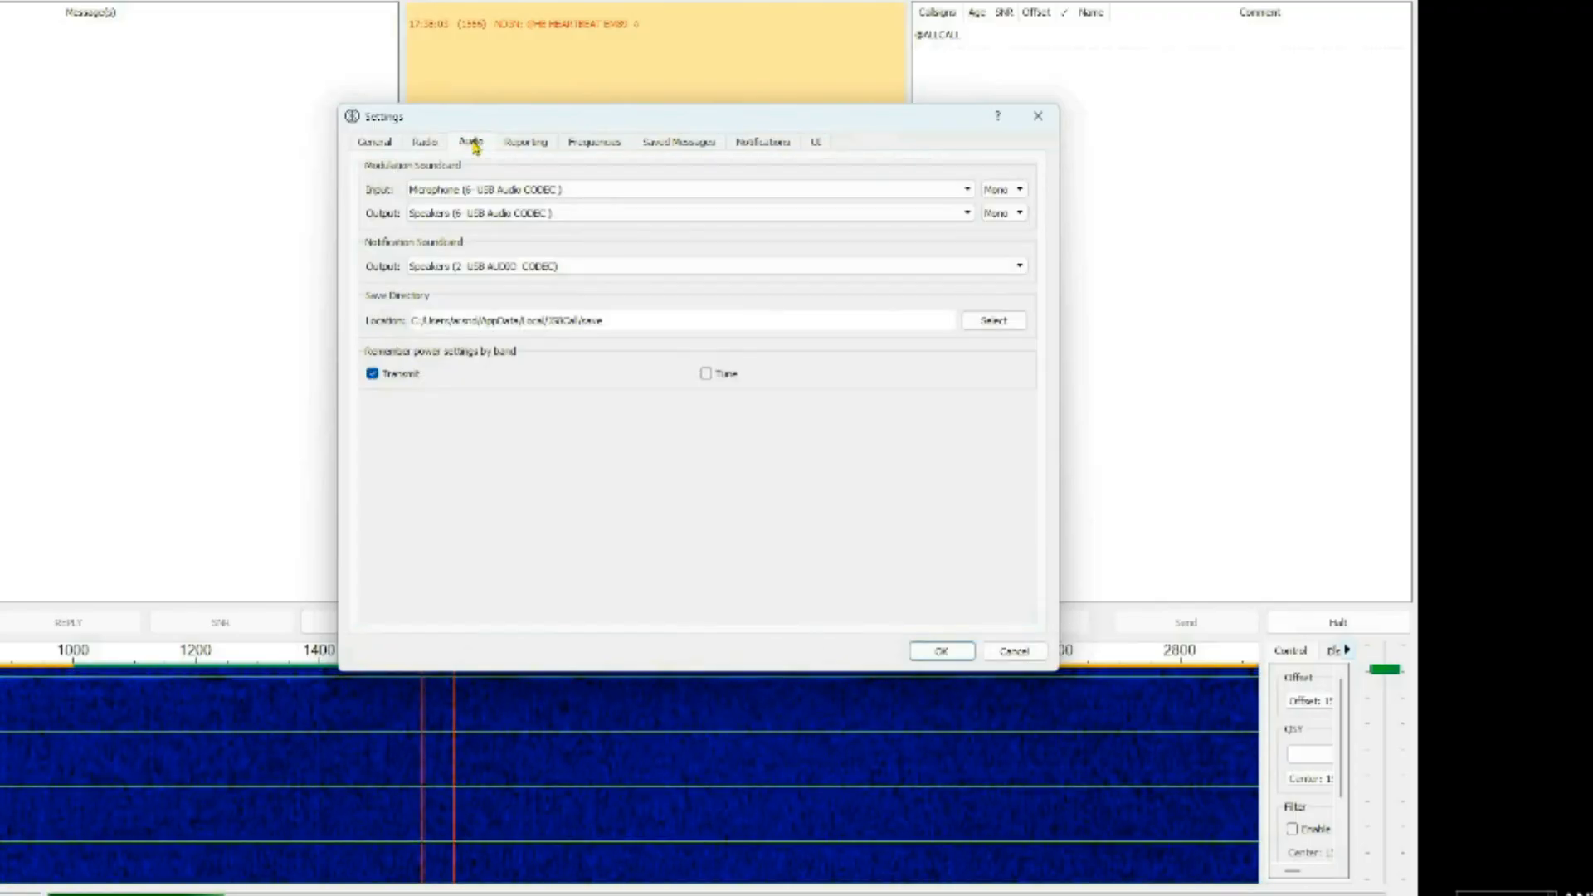
left_click(424, 143)
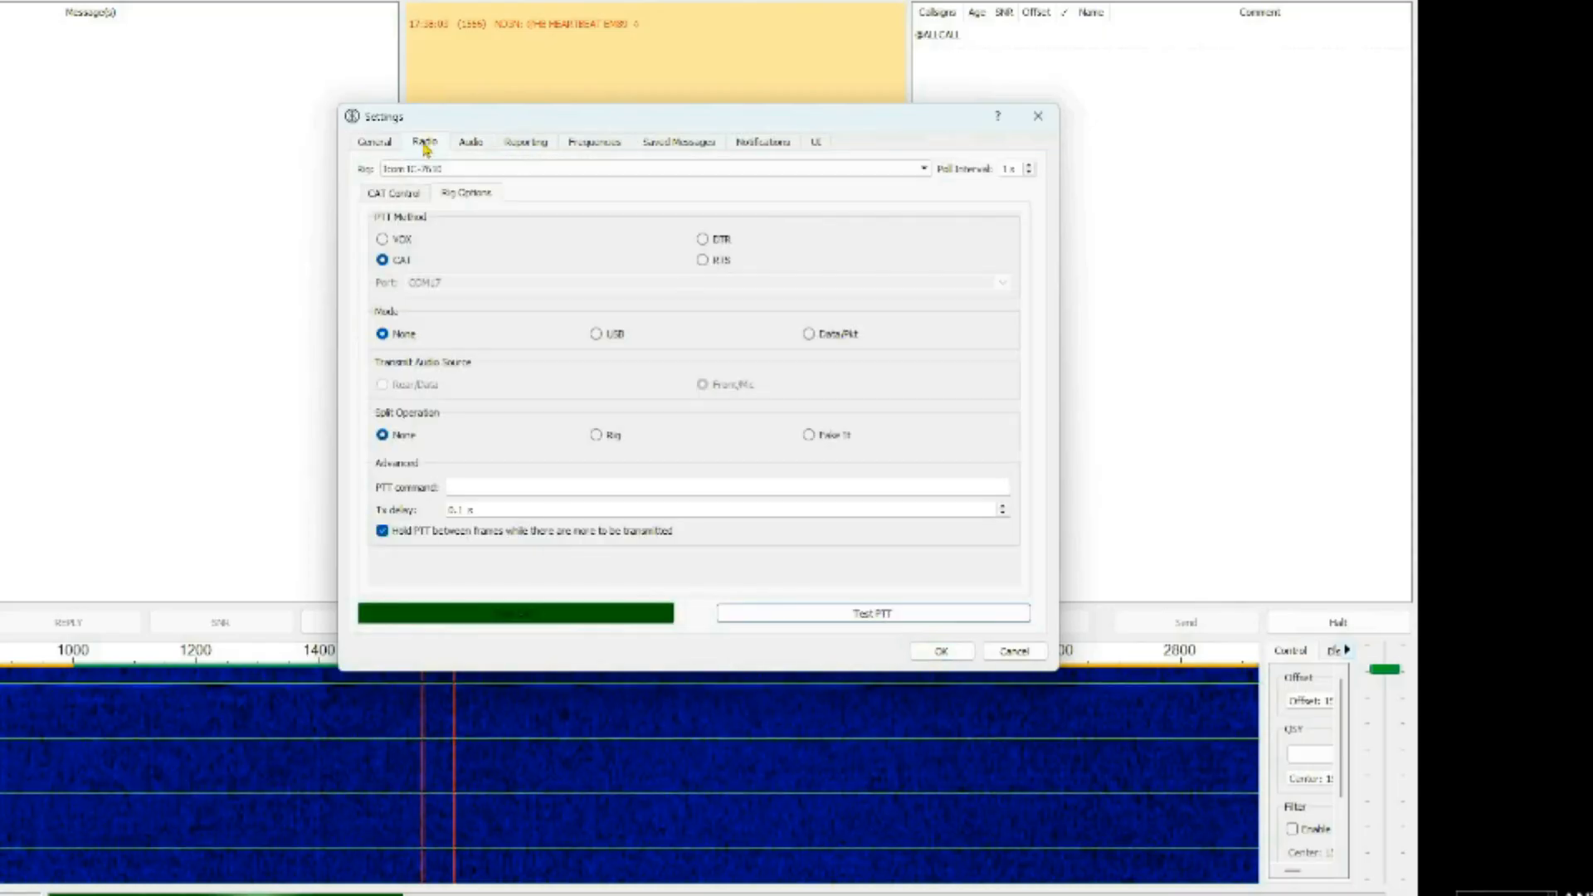
left_click(397, 194)
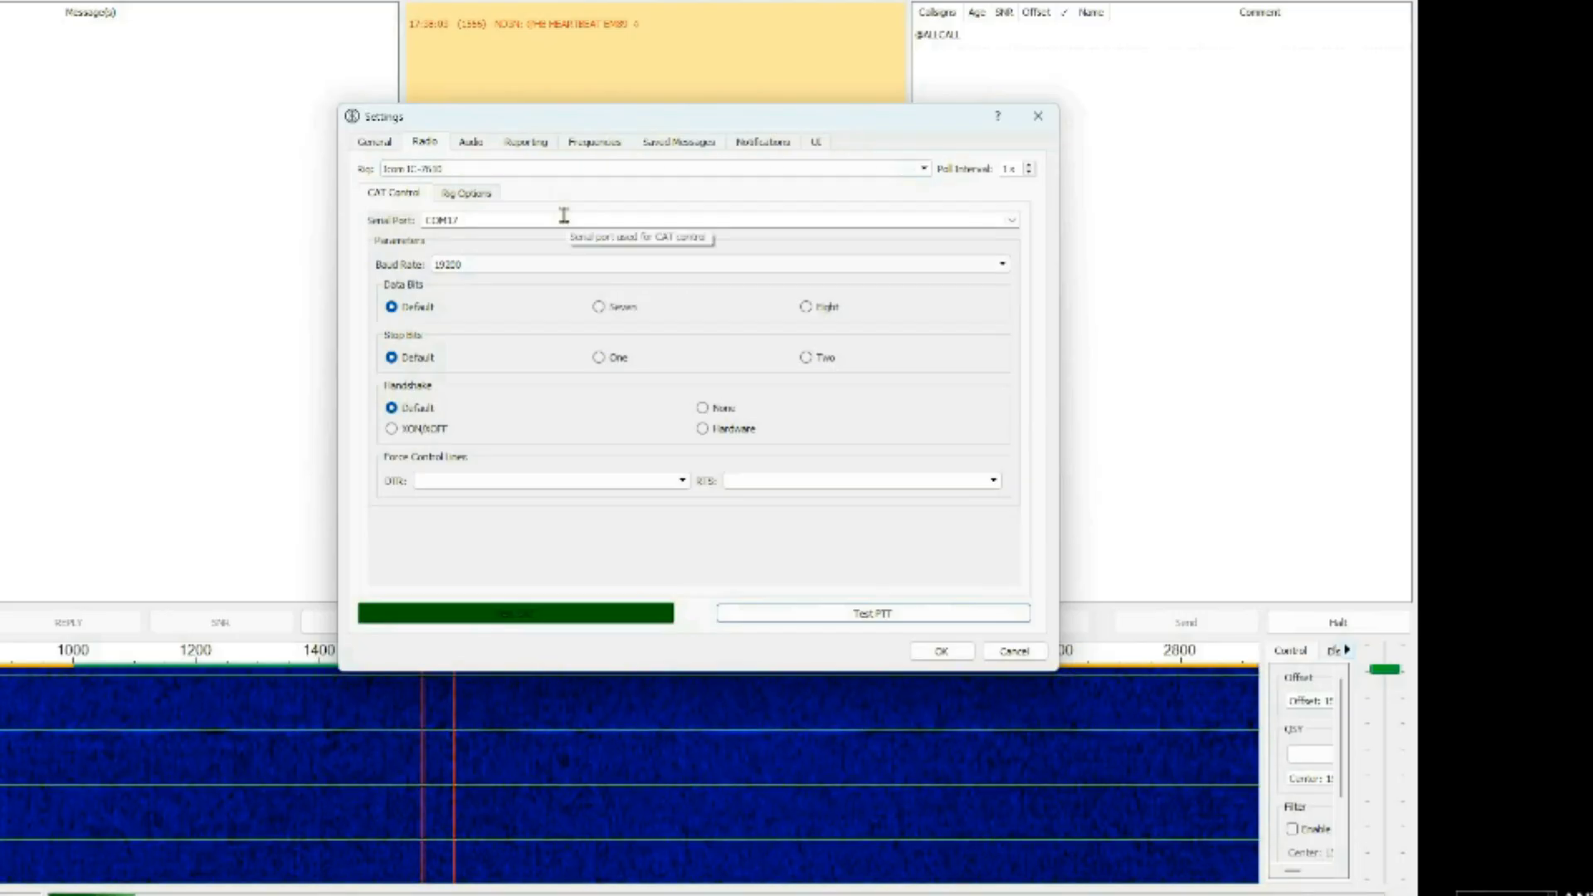
left_click(1038, 117)
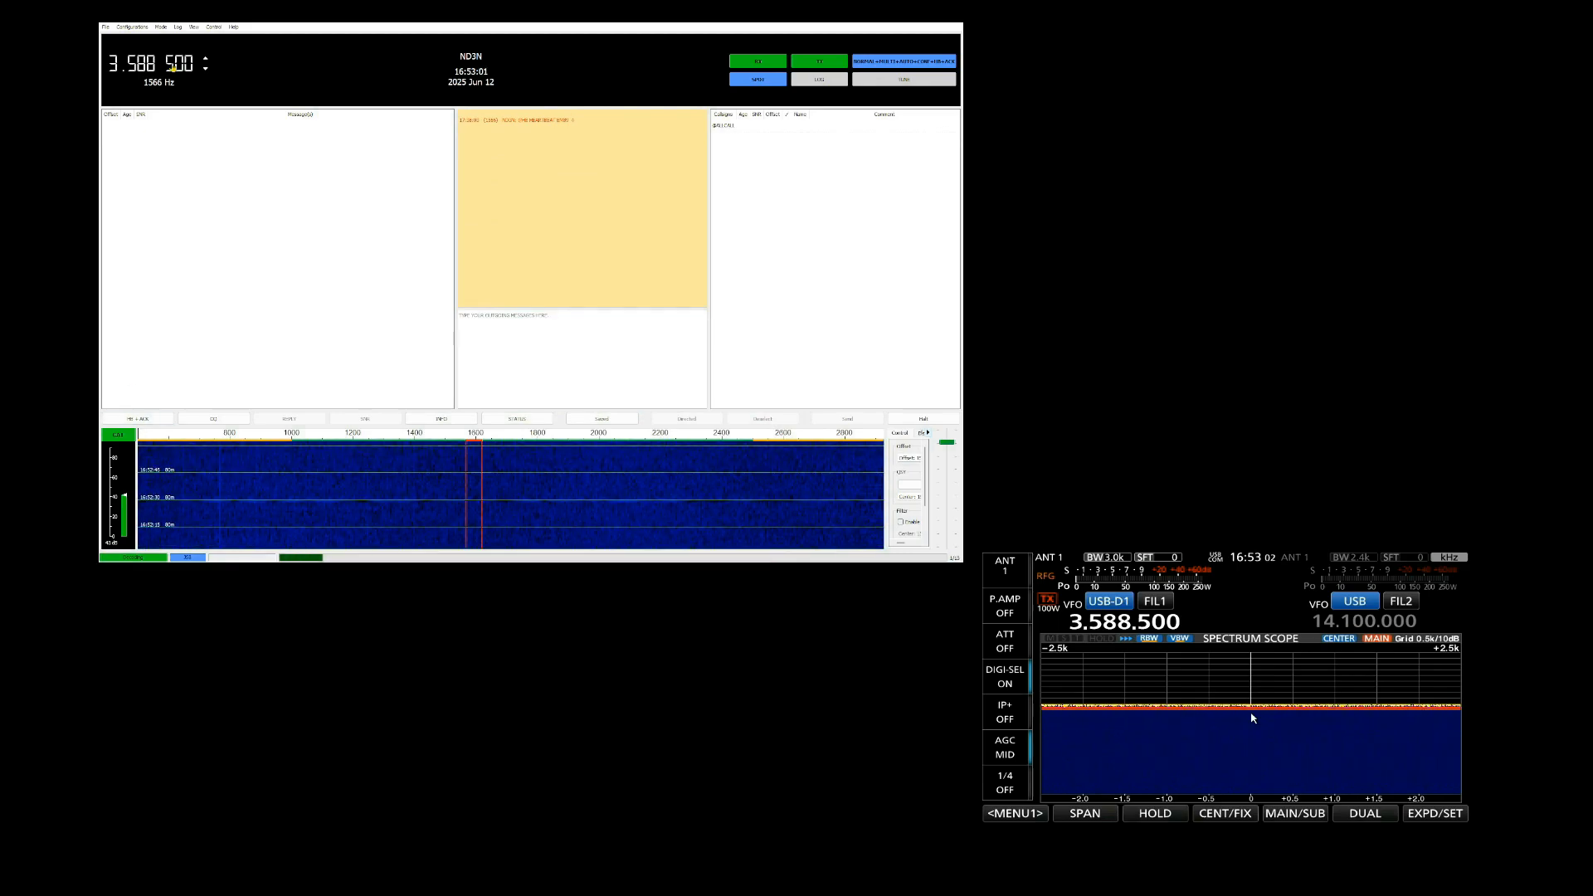
- Check frequency control from JS8Call by tuning to 21.078 MHz on 15 m and to 14.078 MHz on 20 m
left_click(173, 66)
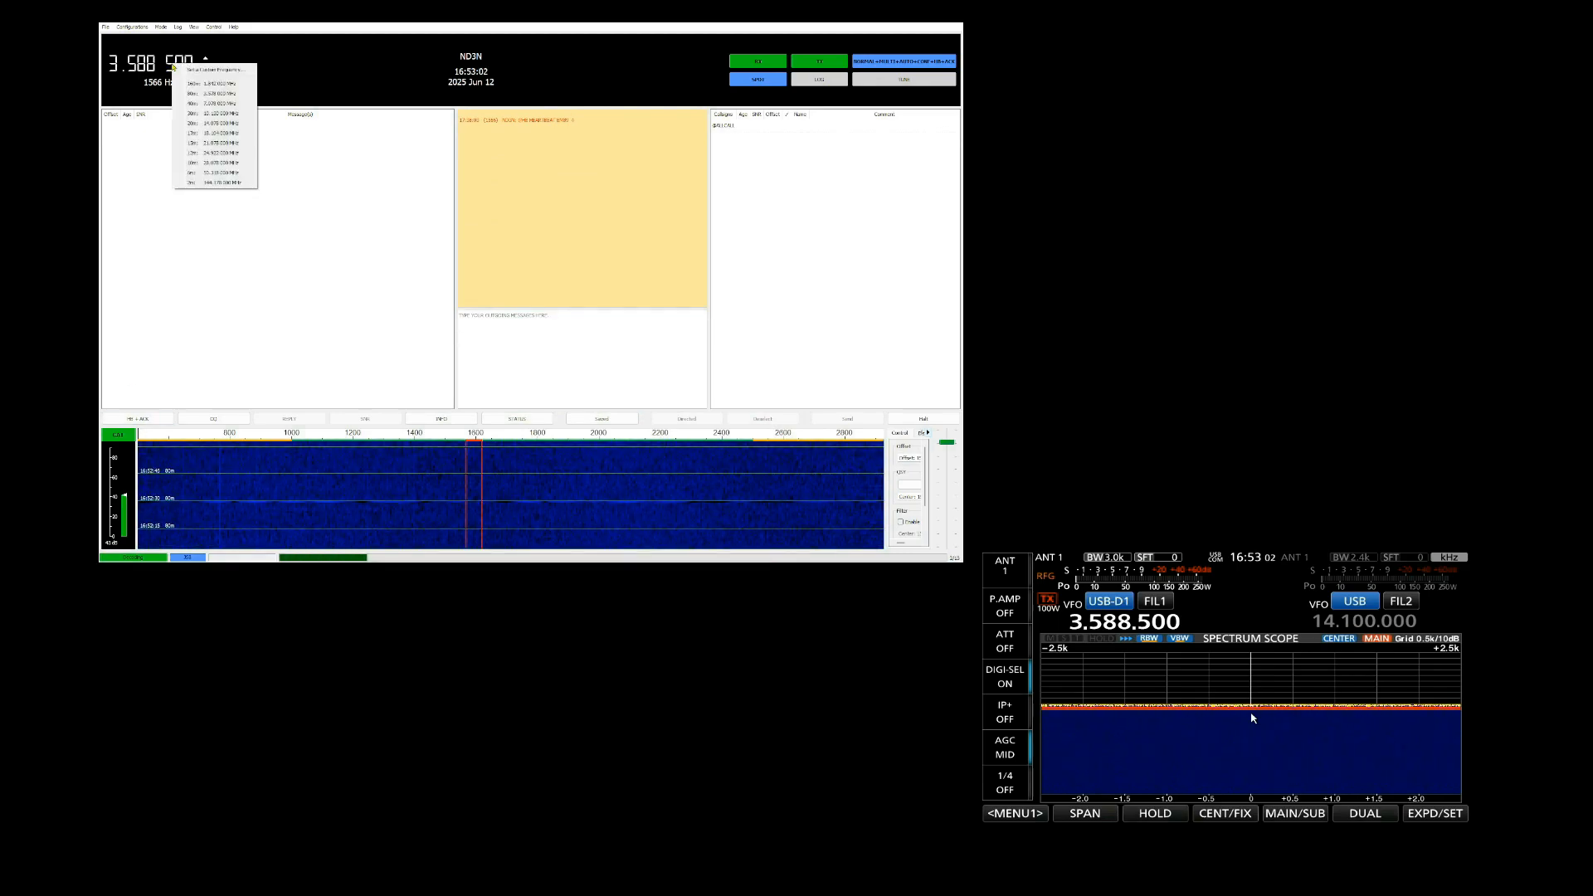
left_click(209, 143)
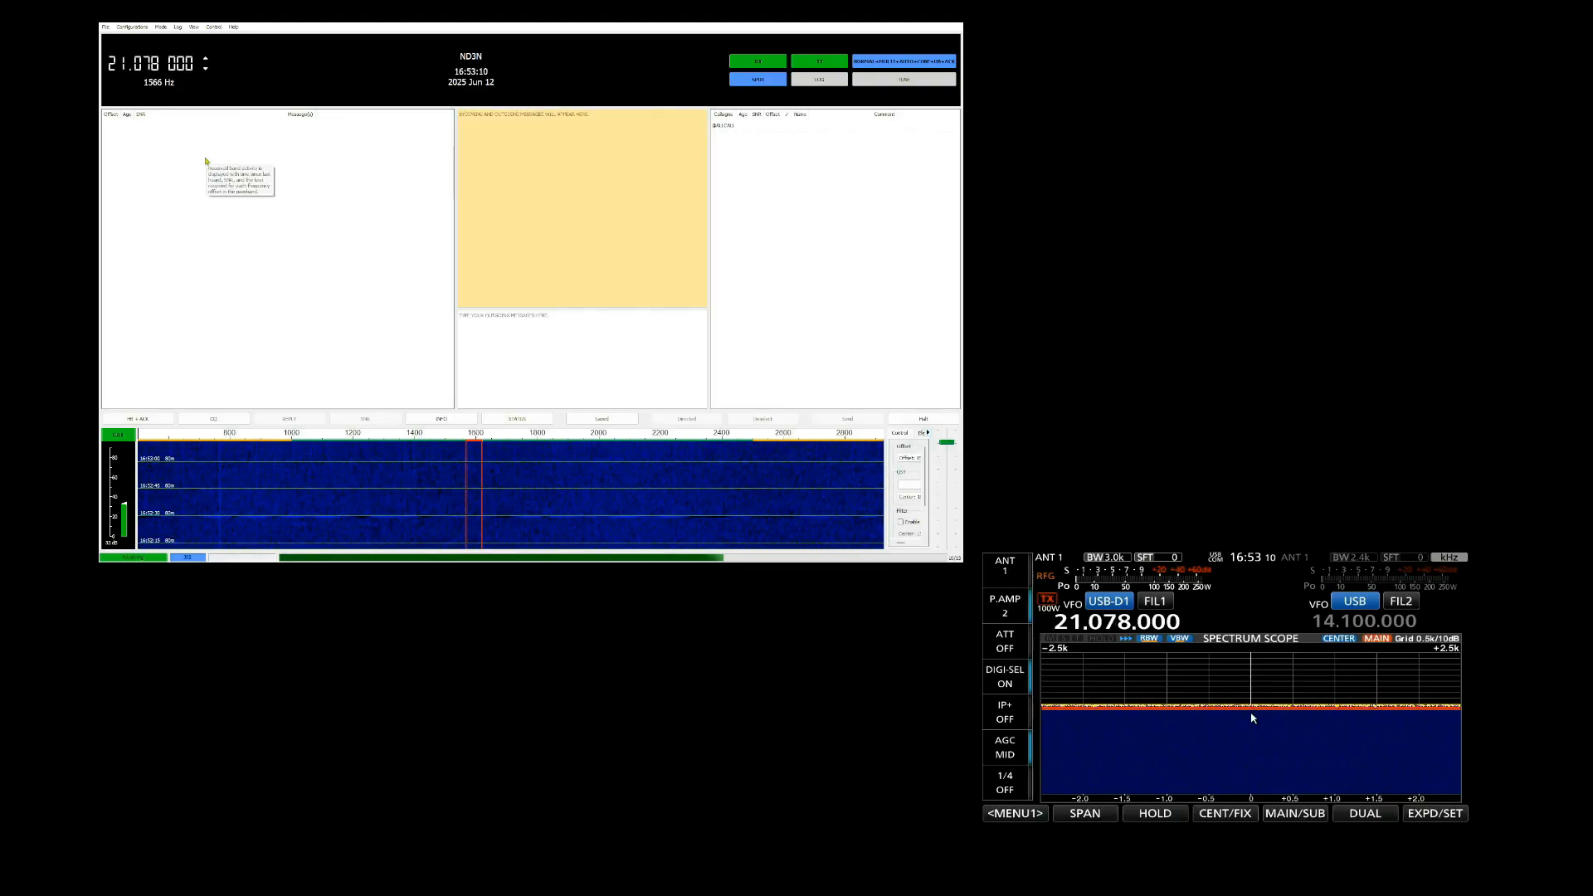
left_click(176, 64)
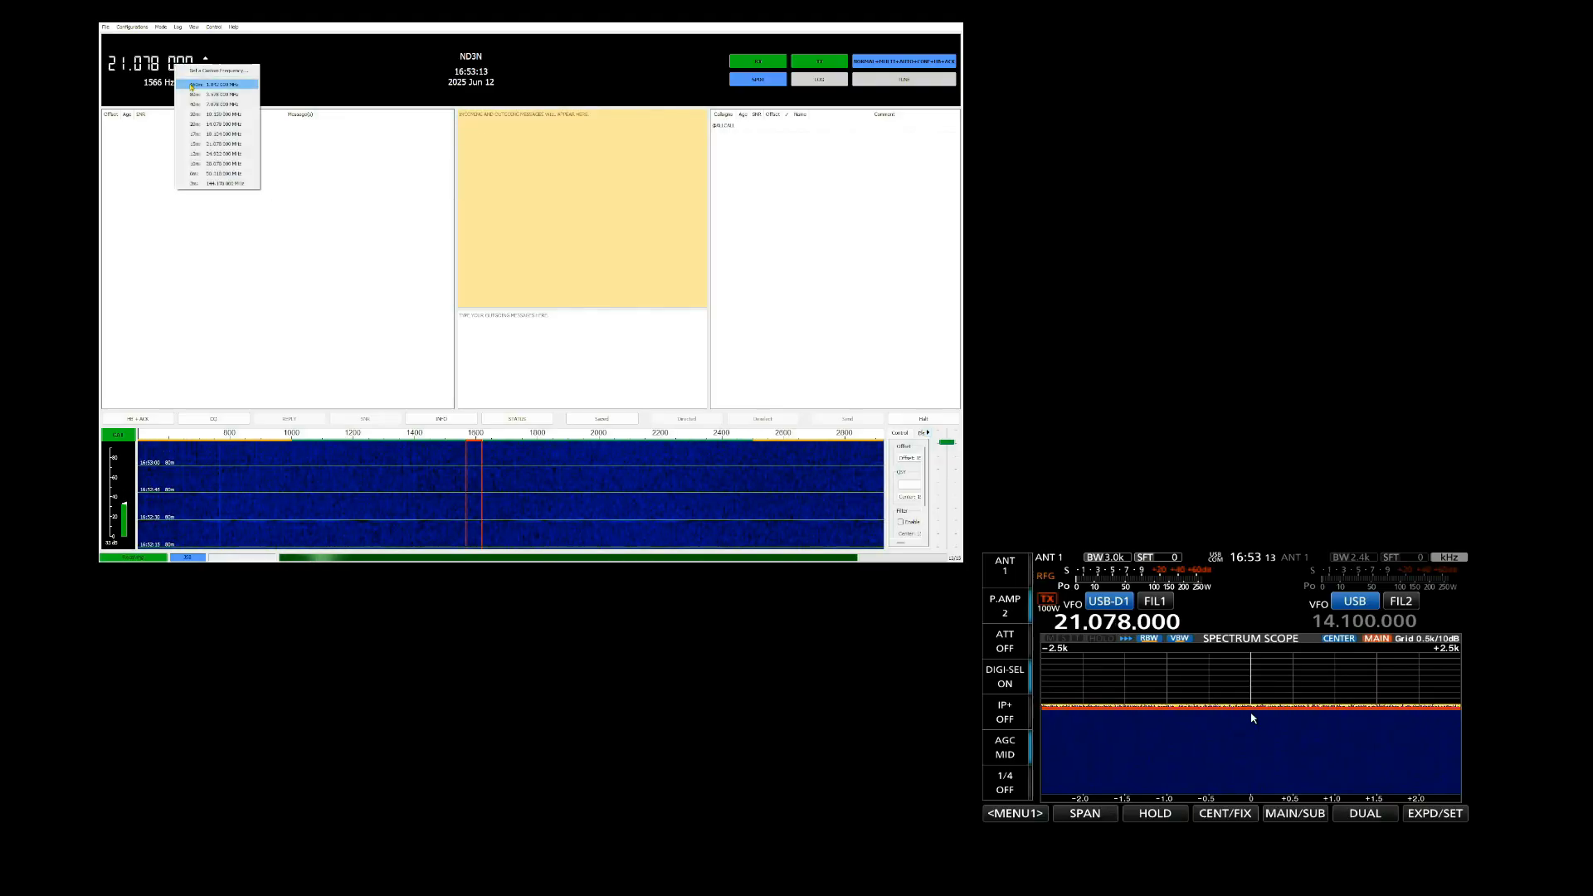
left_click(209, 123)
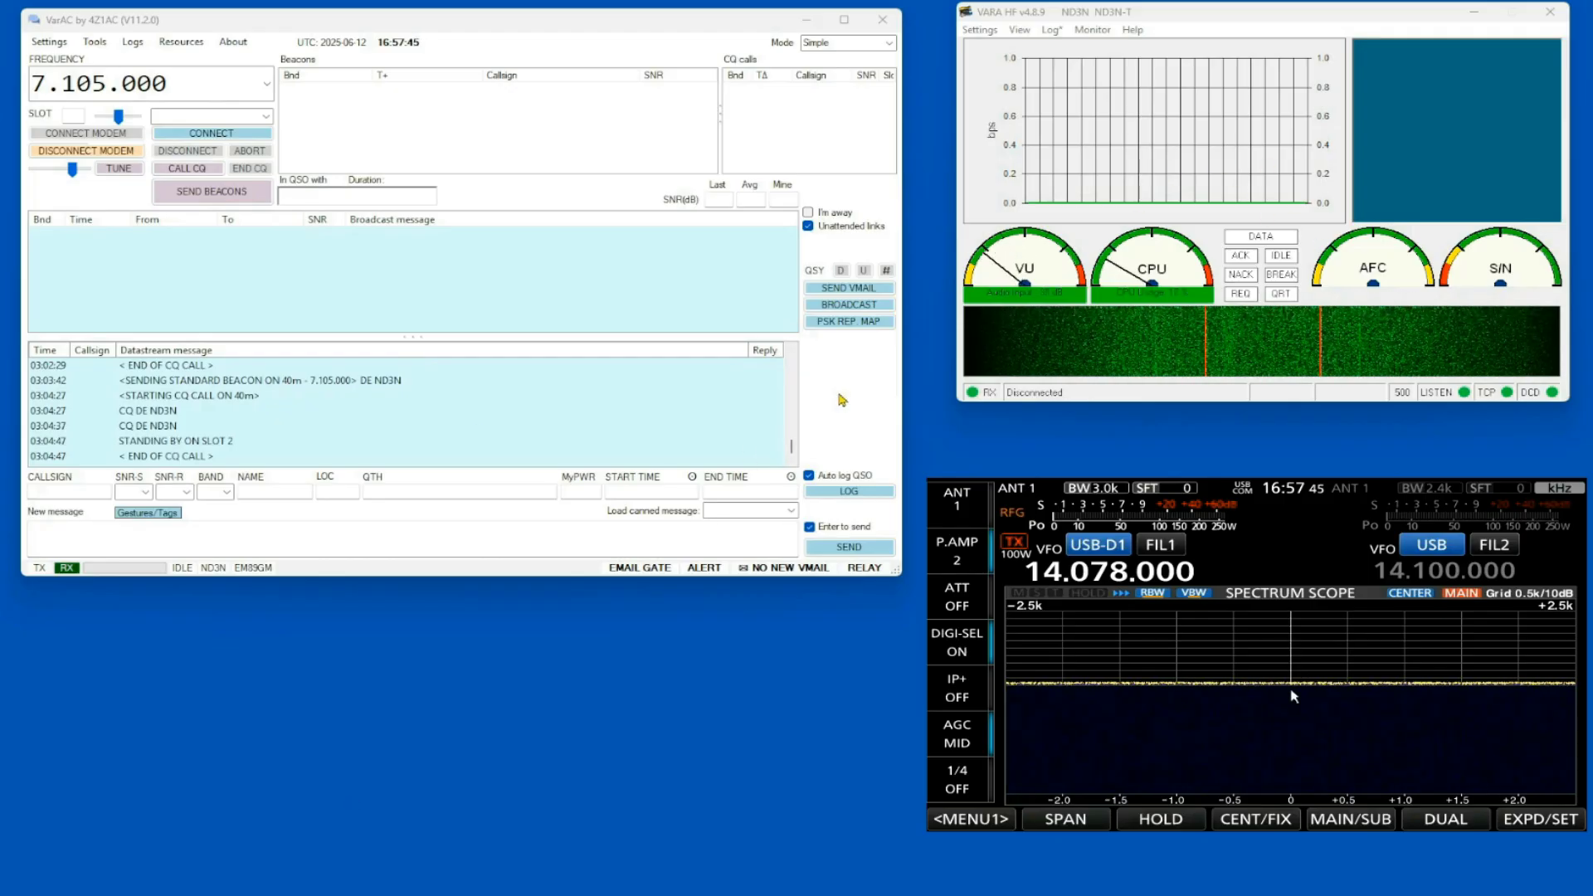
- In VarAC, open the rig control and VARA configuration and look through the PTT CAT rig list, keeping Icom IC-7760
left_click(49, 41)
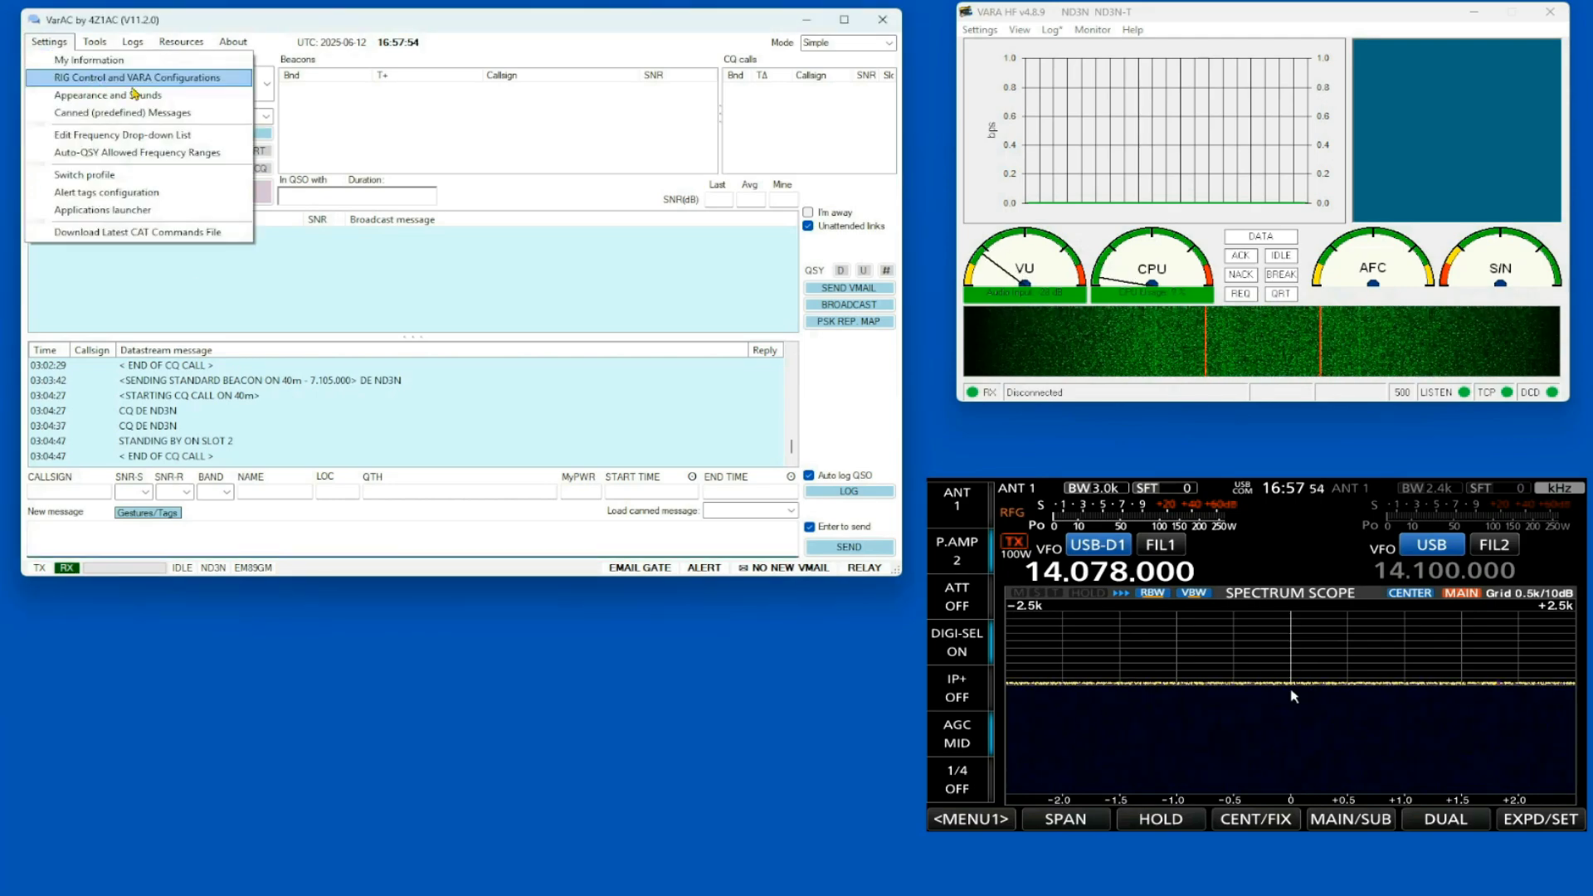
left_click(138, 78)
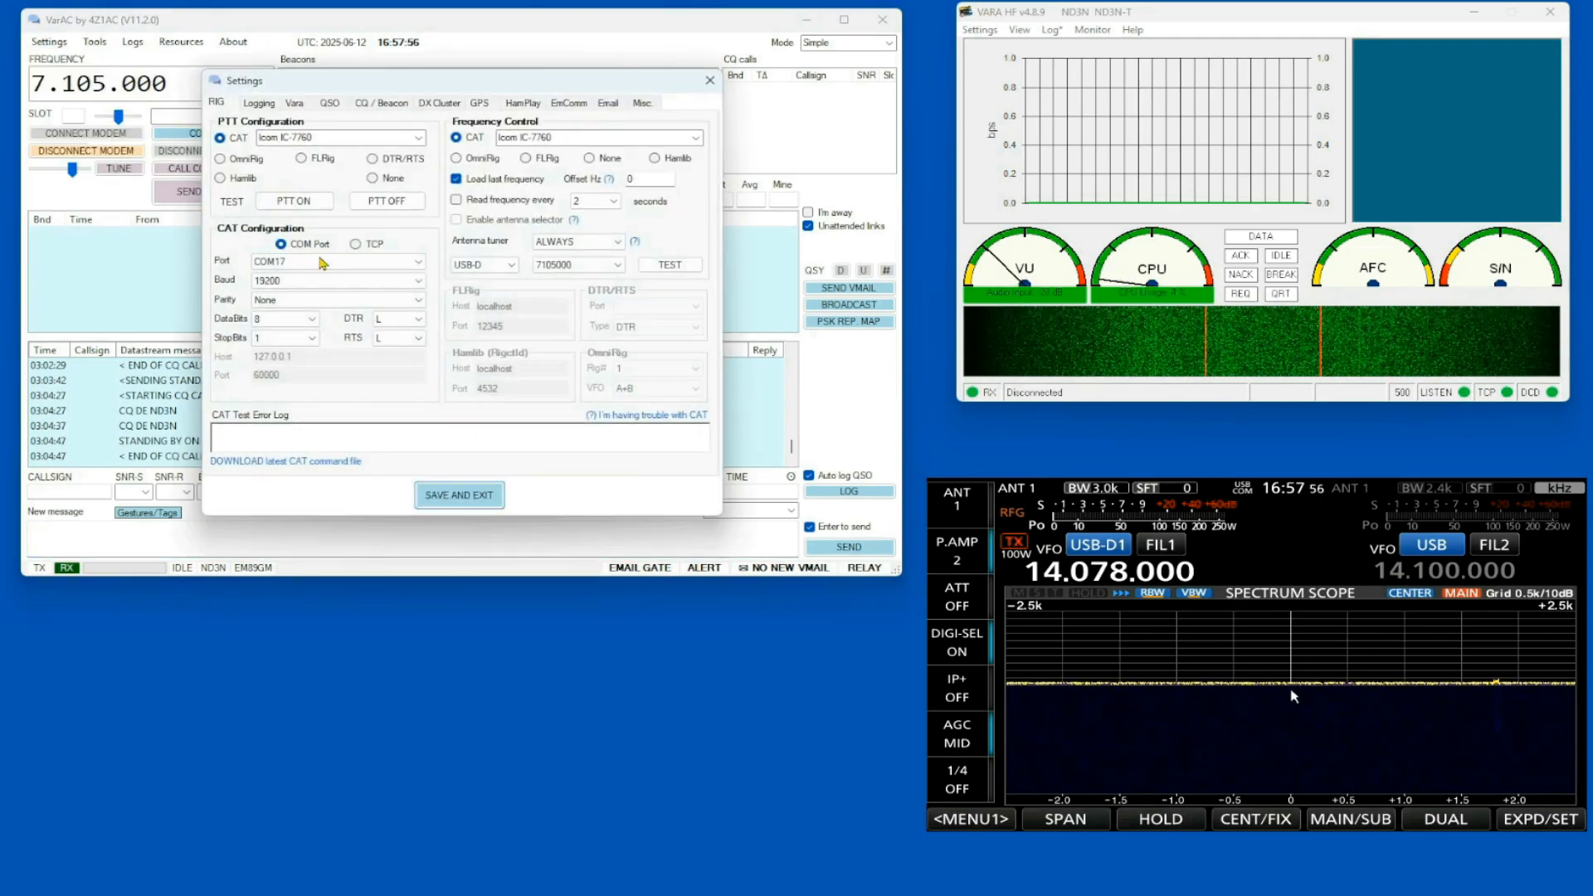
left_click(418, 139)
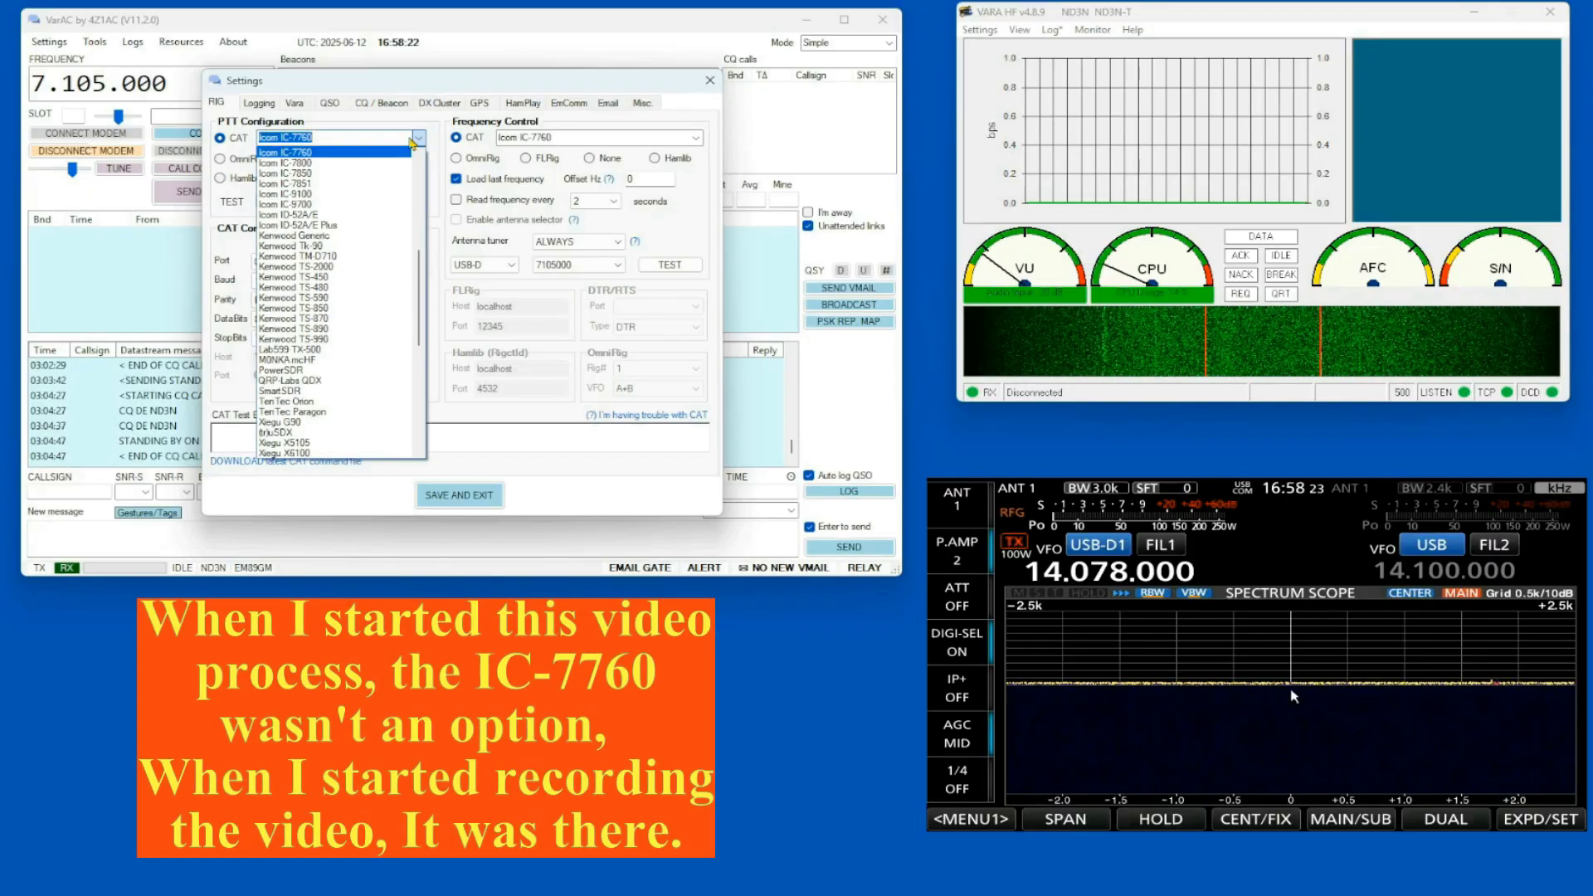
scroll(322, 191, "up", 1)
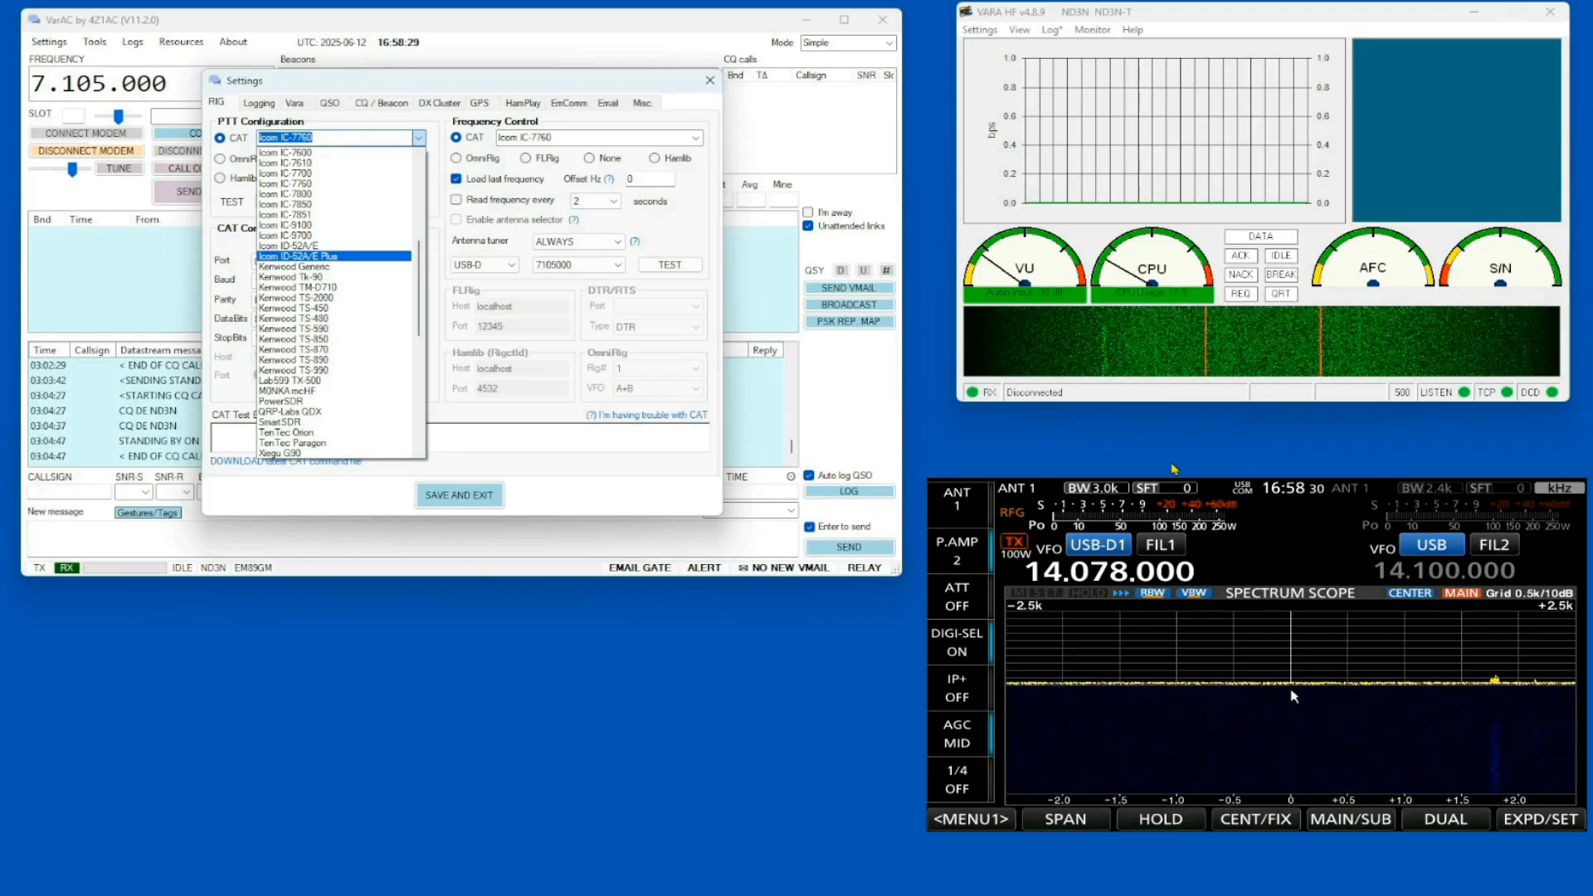
left_click(474, 505)
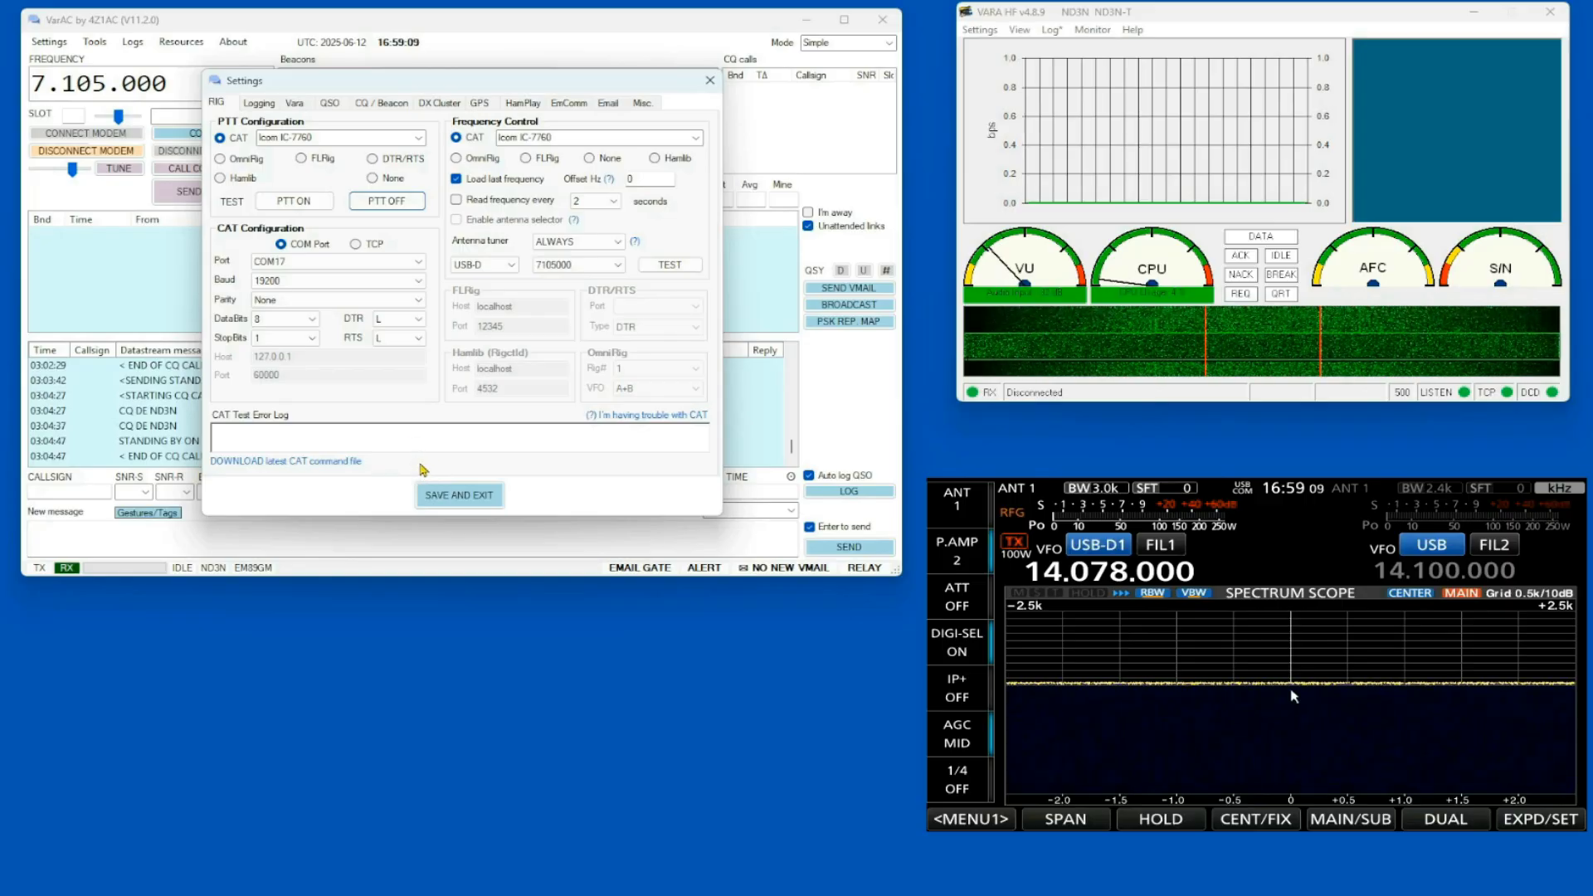
- Test VarAC's rig control by switching PTT on and off and sending the test frequency 7105000
left_click(297, 201)
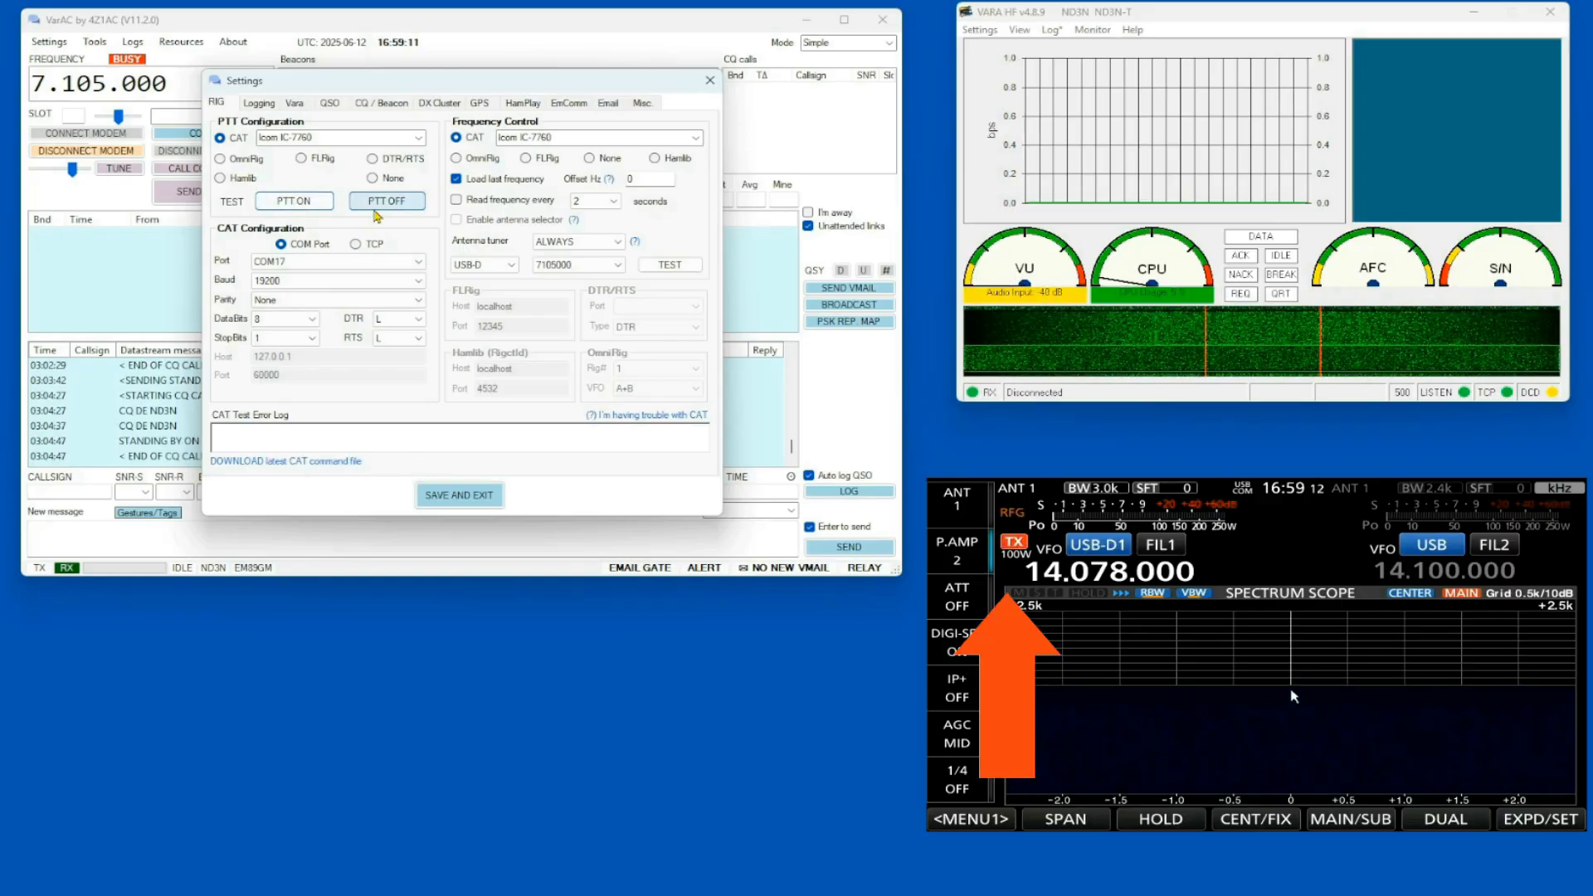
left_click(382, 205)
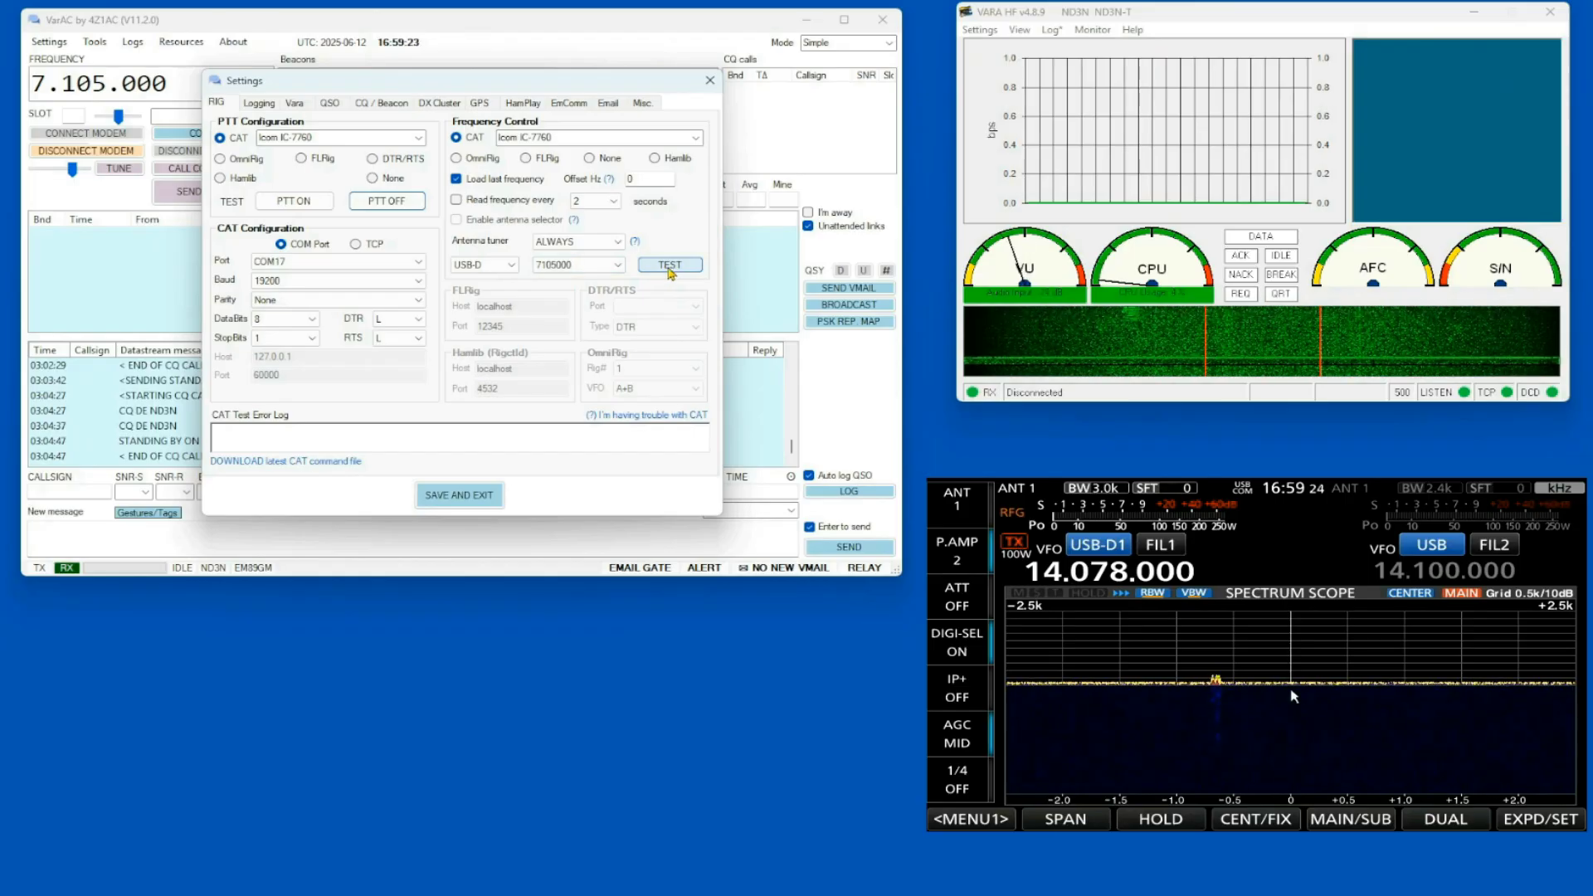
left_click(670, 269)
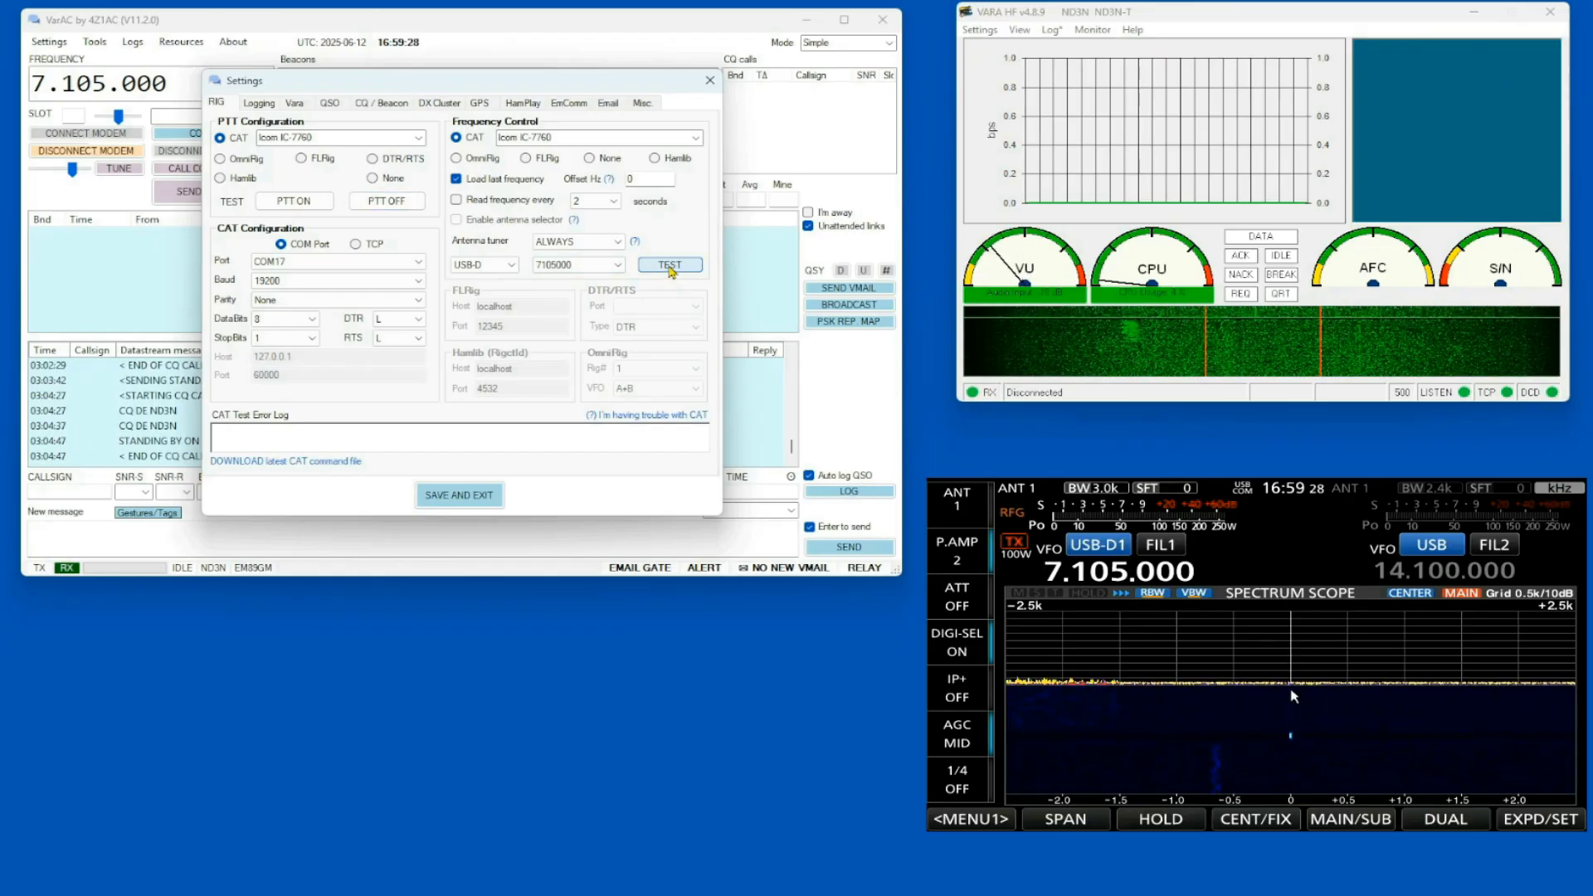
- Set the VarAC test frequency to 21105000 and run the frequency control test
left_click(581, 264)
left_click(579, 312)
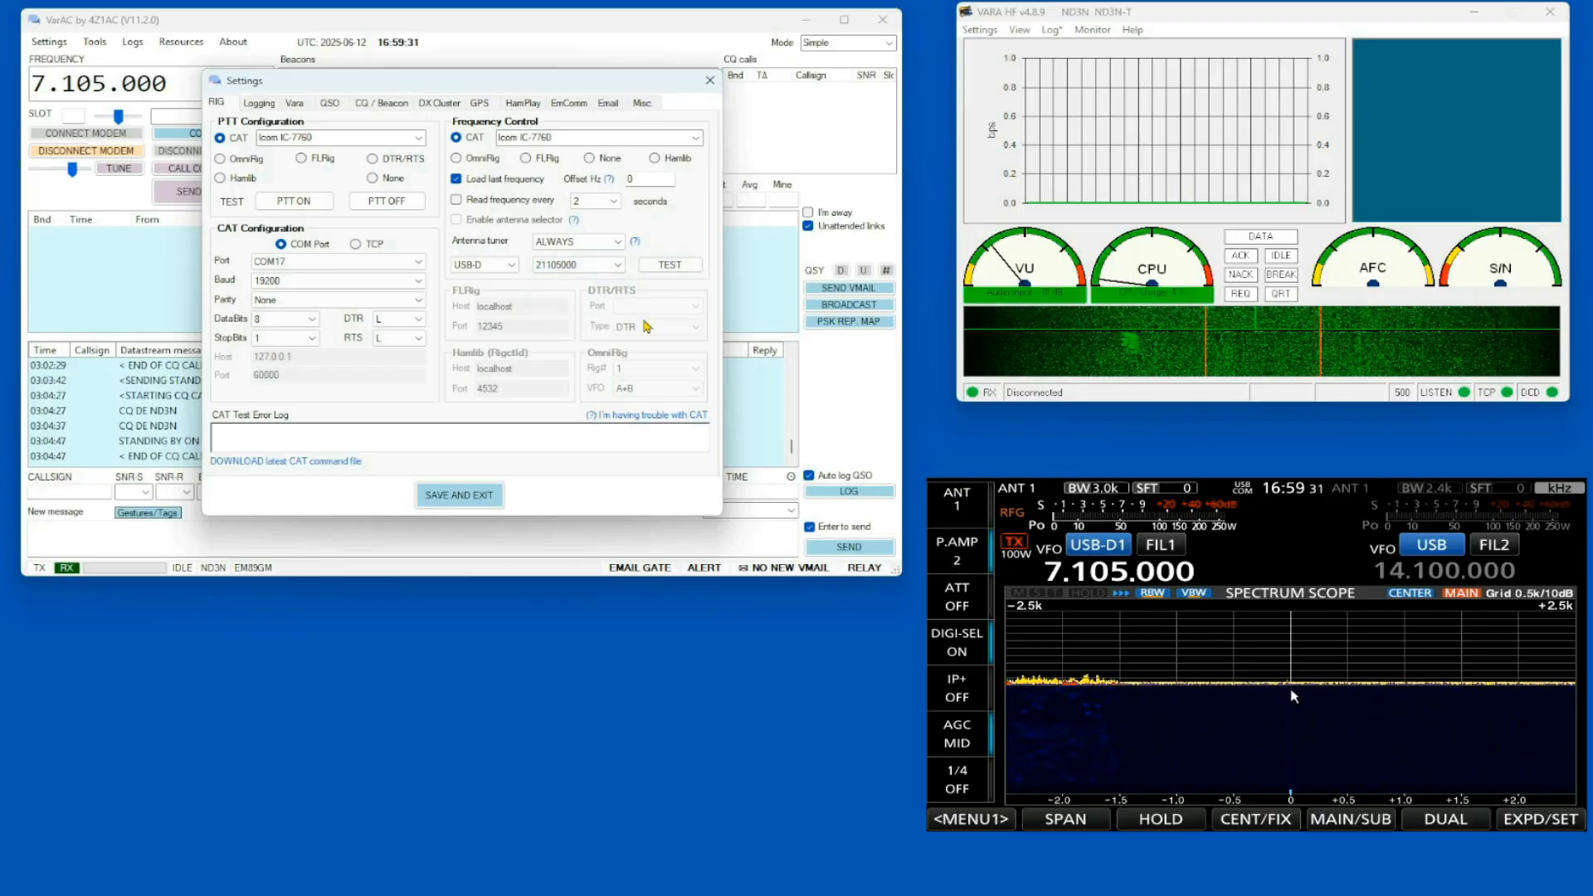
left_click(670, 266)
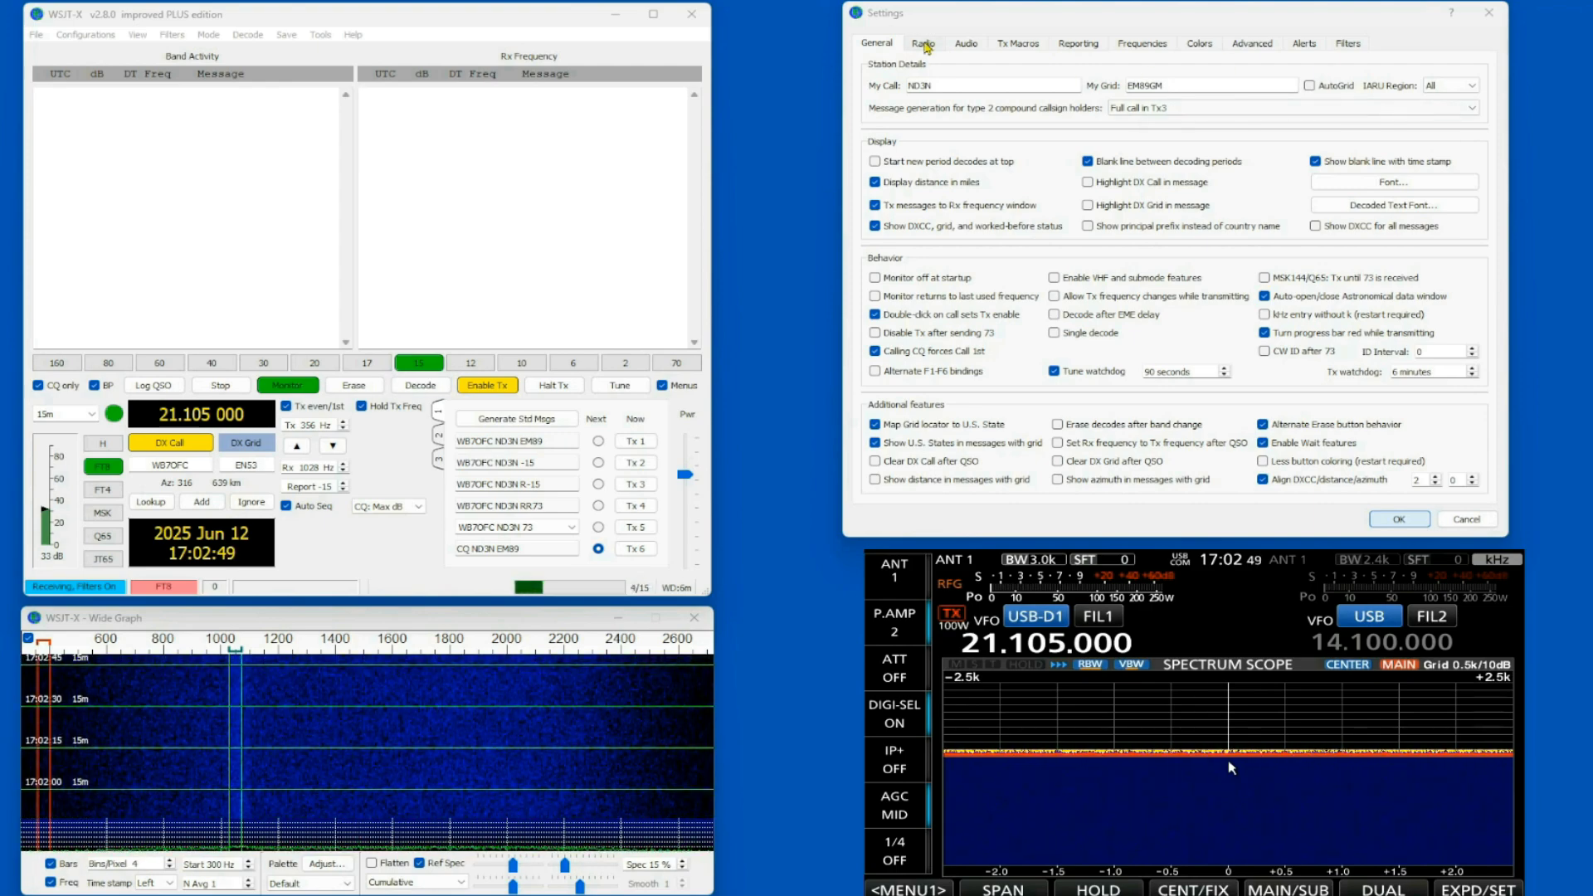
- In the WSJT-X settings, test CAT and PTT for the Icom IC-7760, check the soundcard devices, and accept the settings
left_click(925, 44)
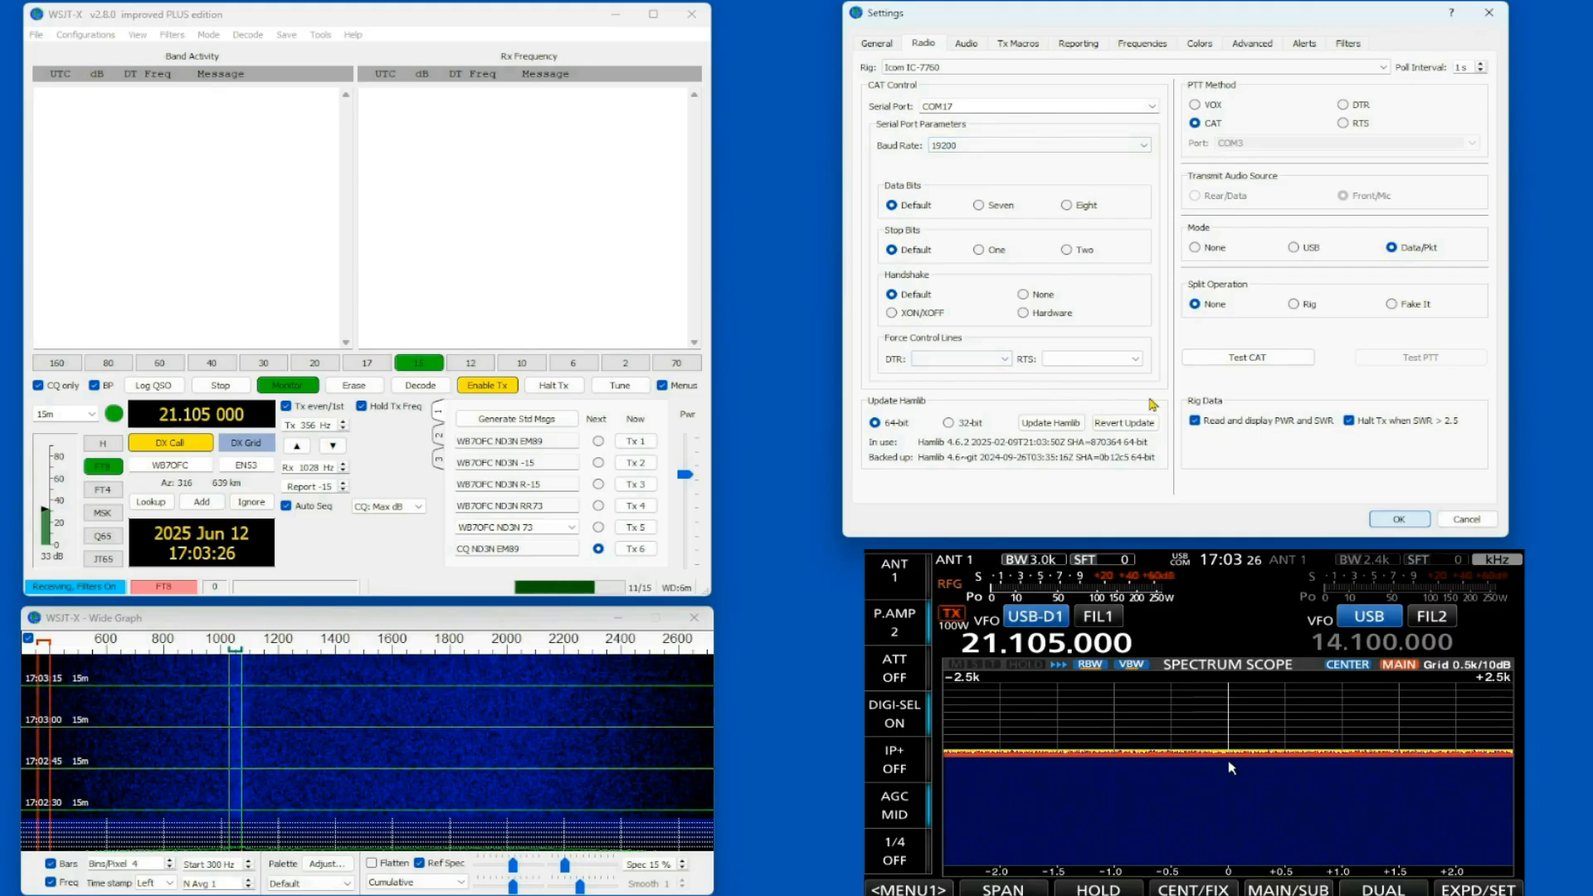
left_click(1248, 357)
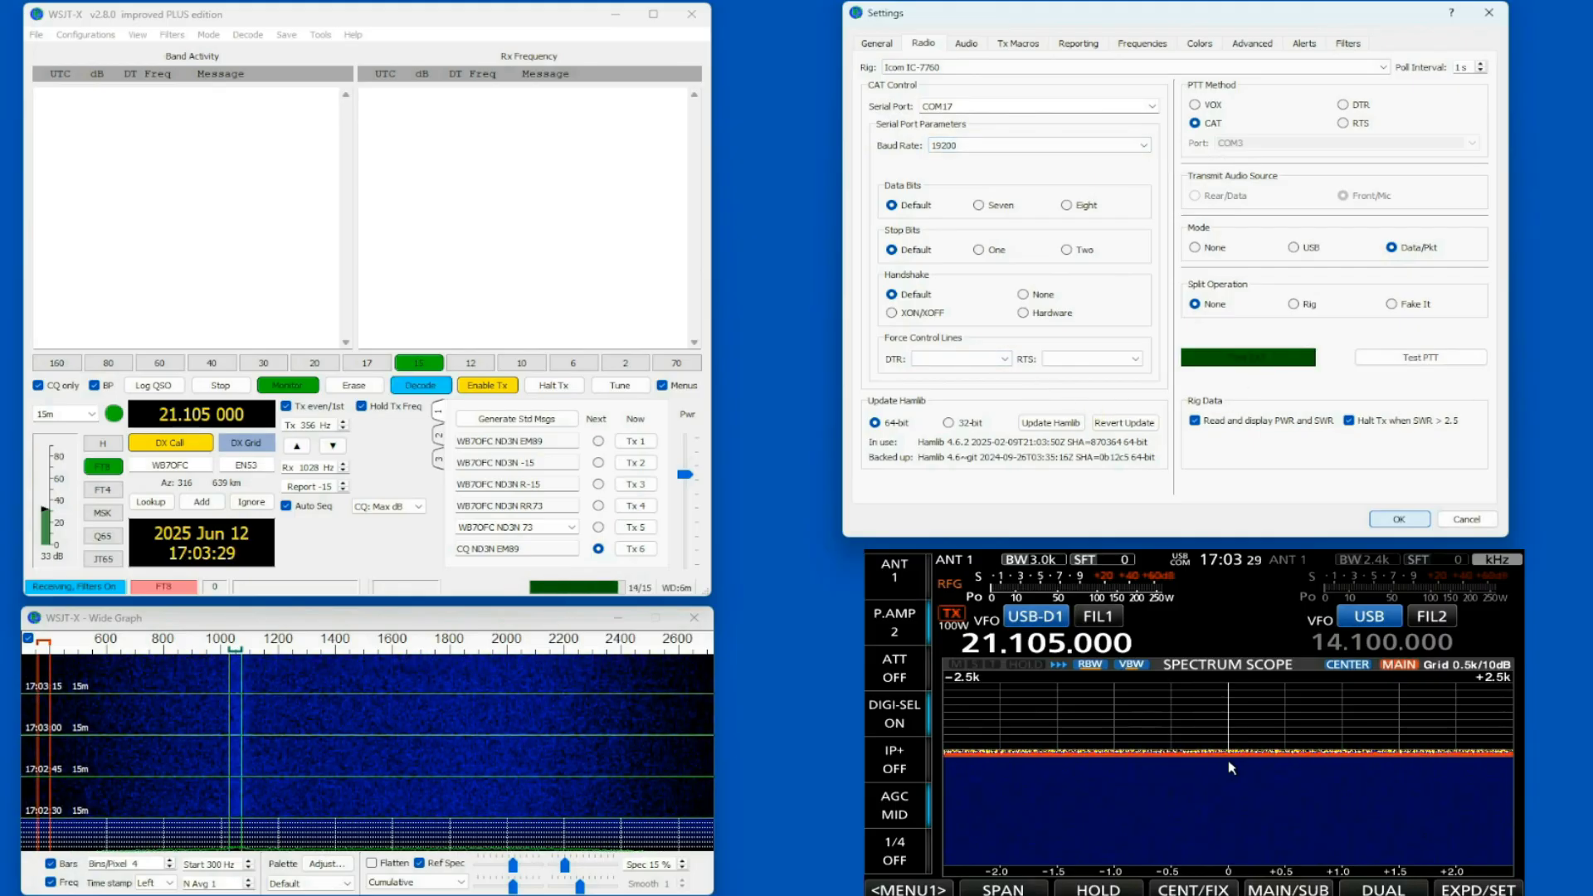
left_click(1421, 357)
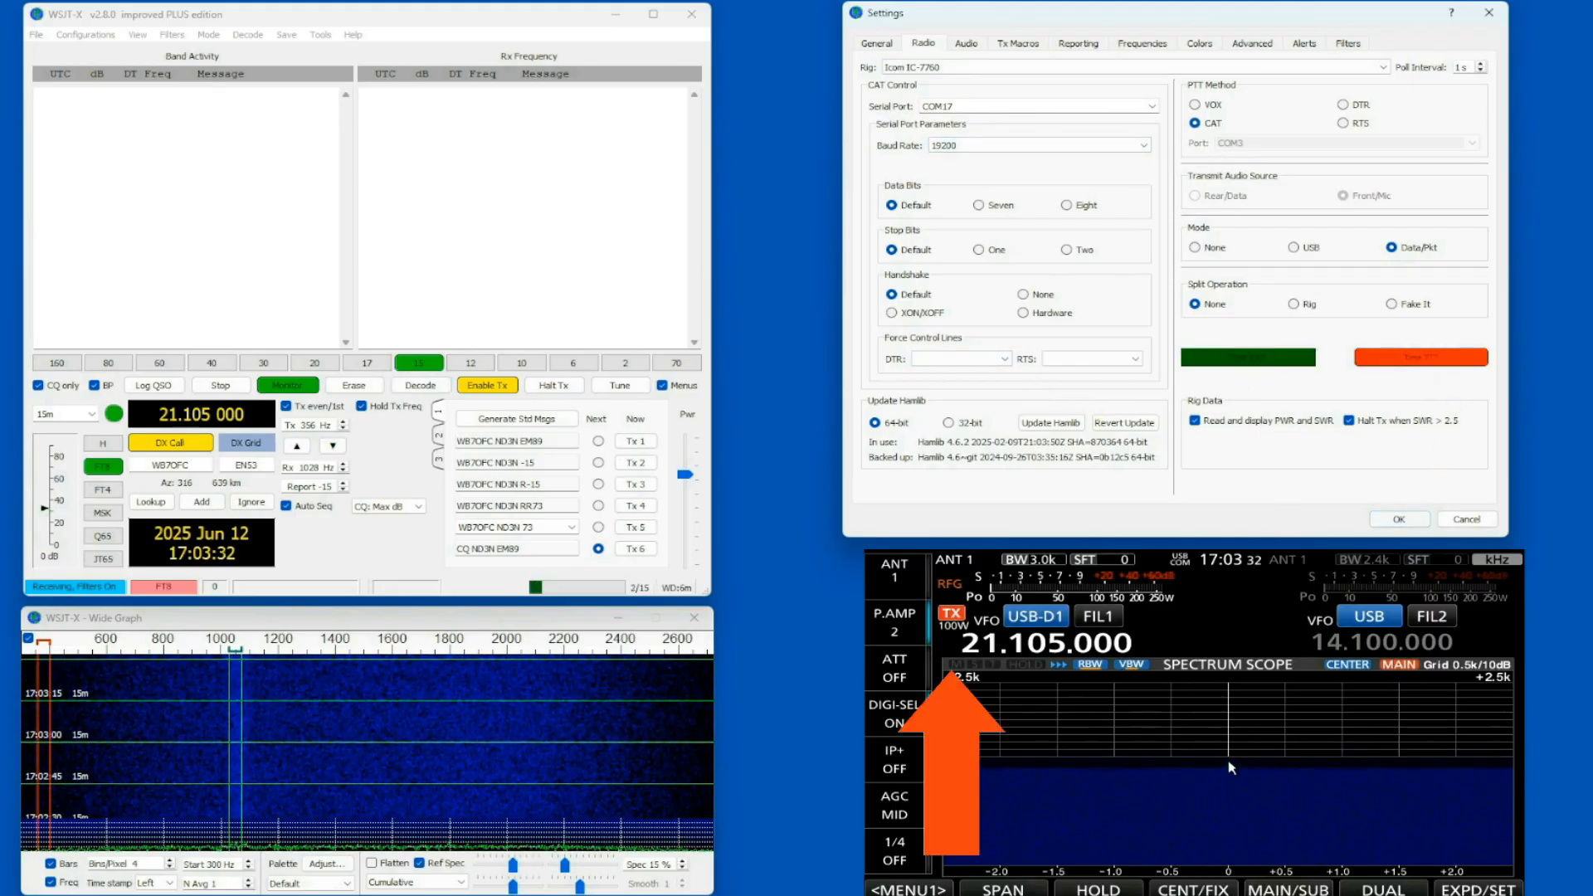
left_click(1415, 365)
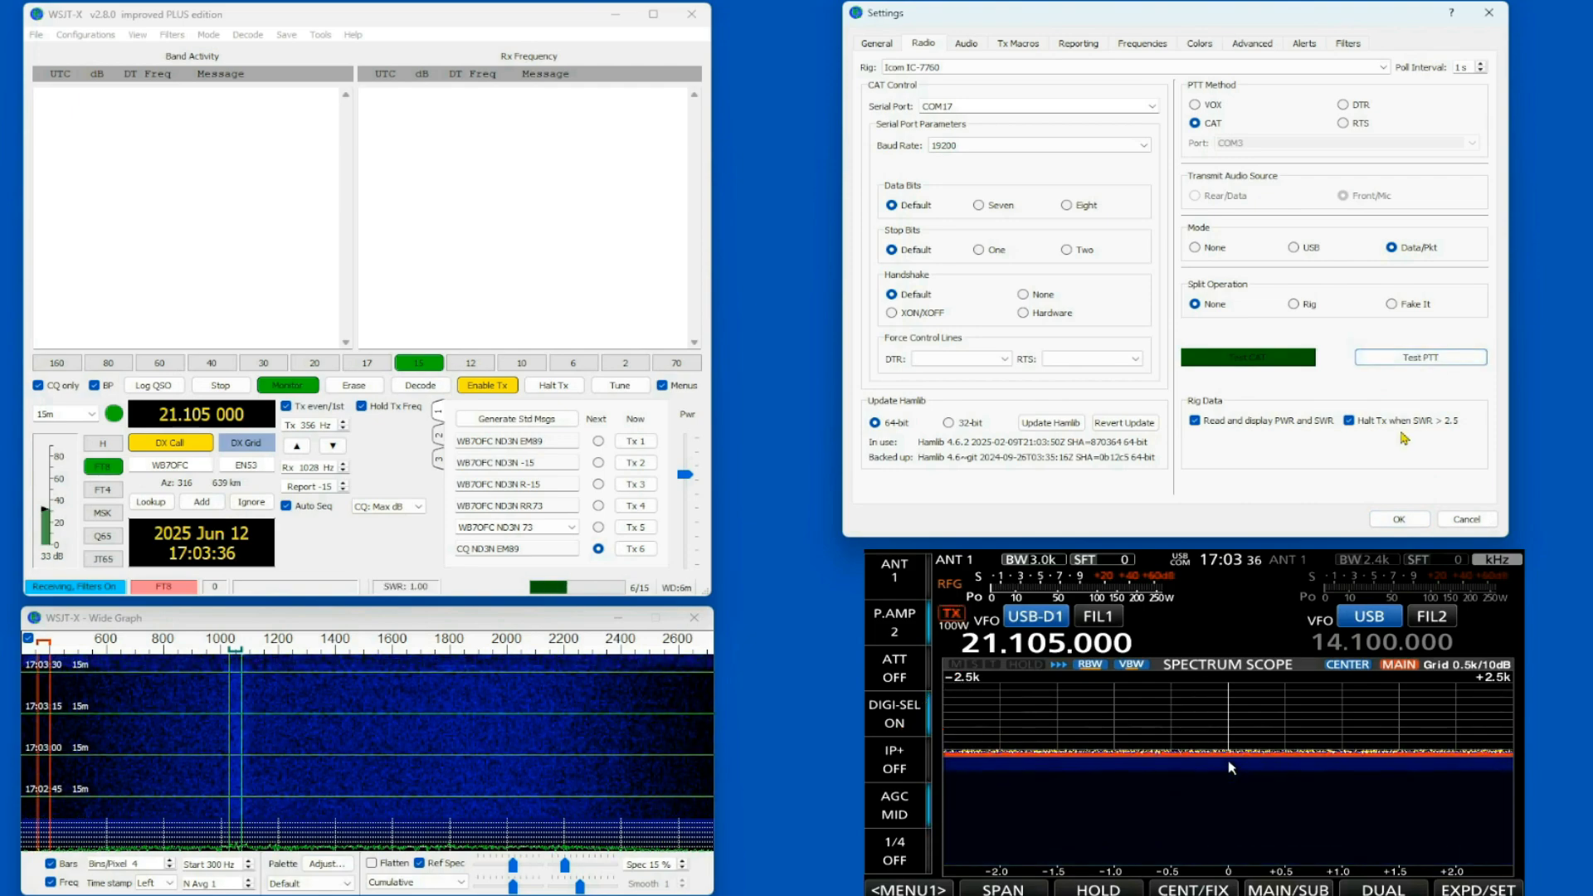
left_click(965, 43)
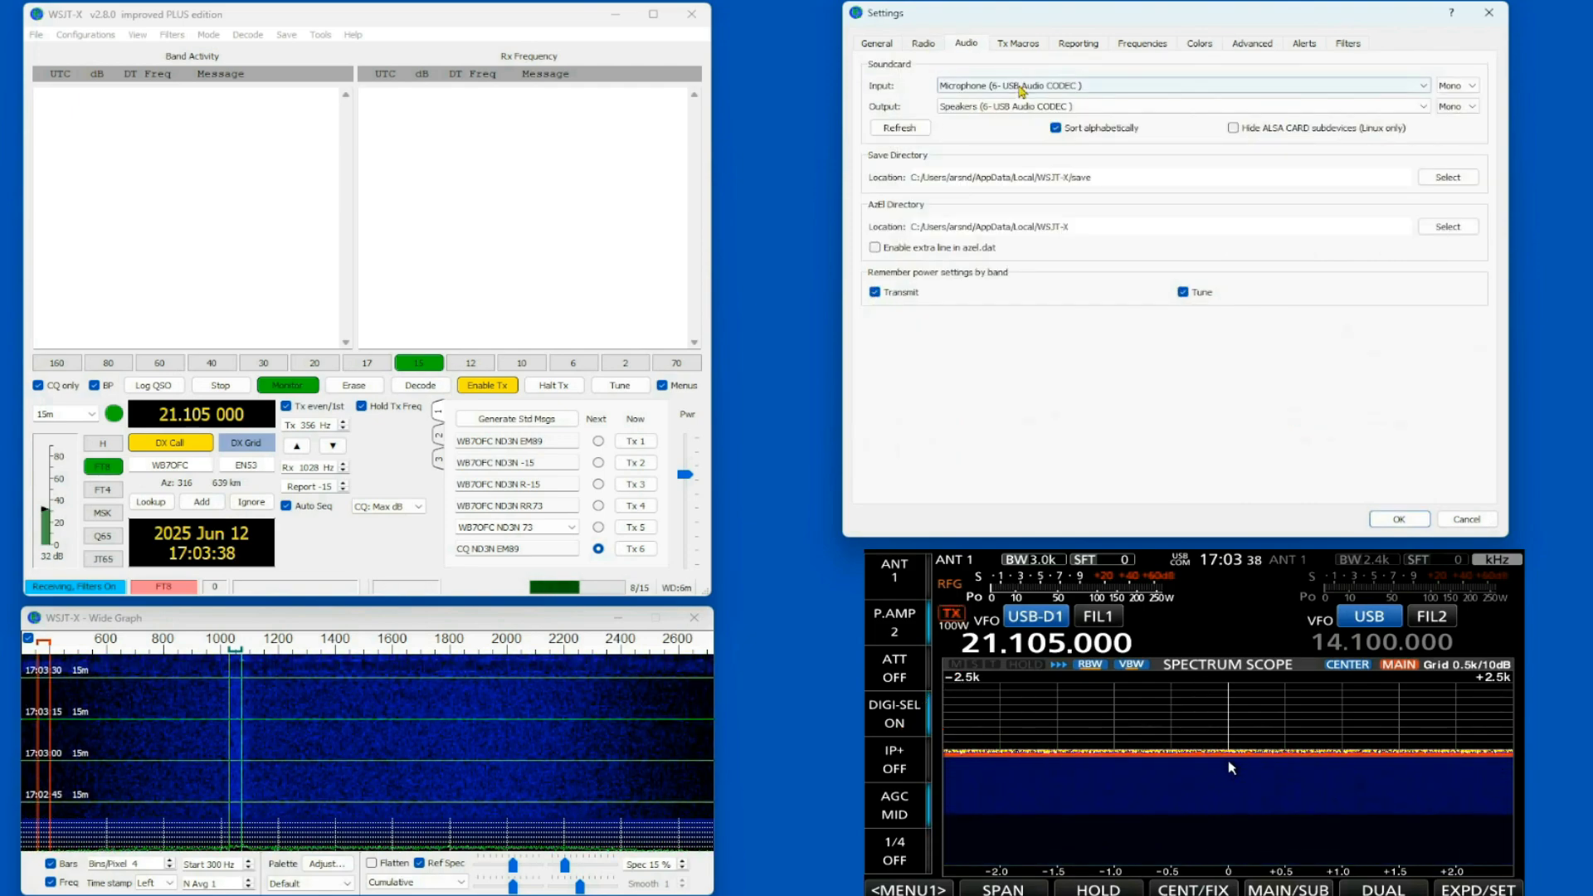
left_click(1400, 521)
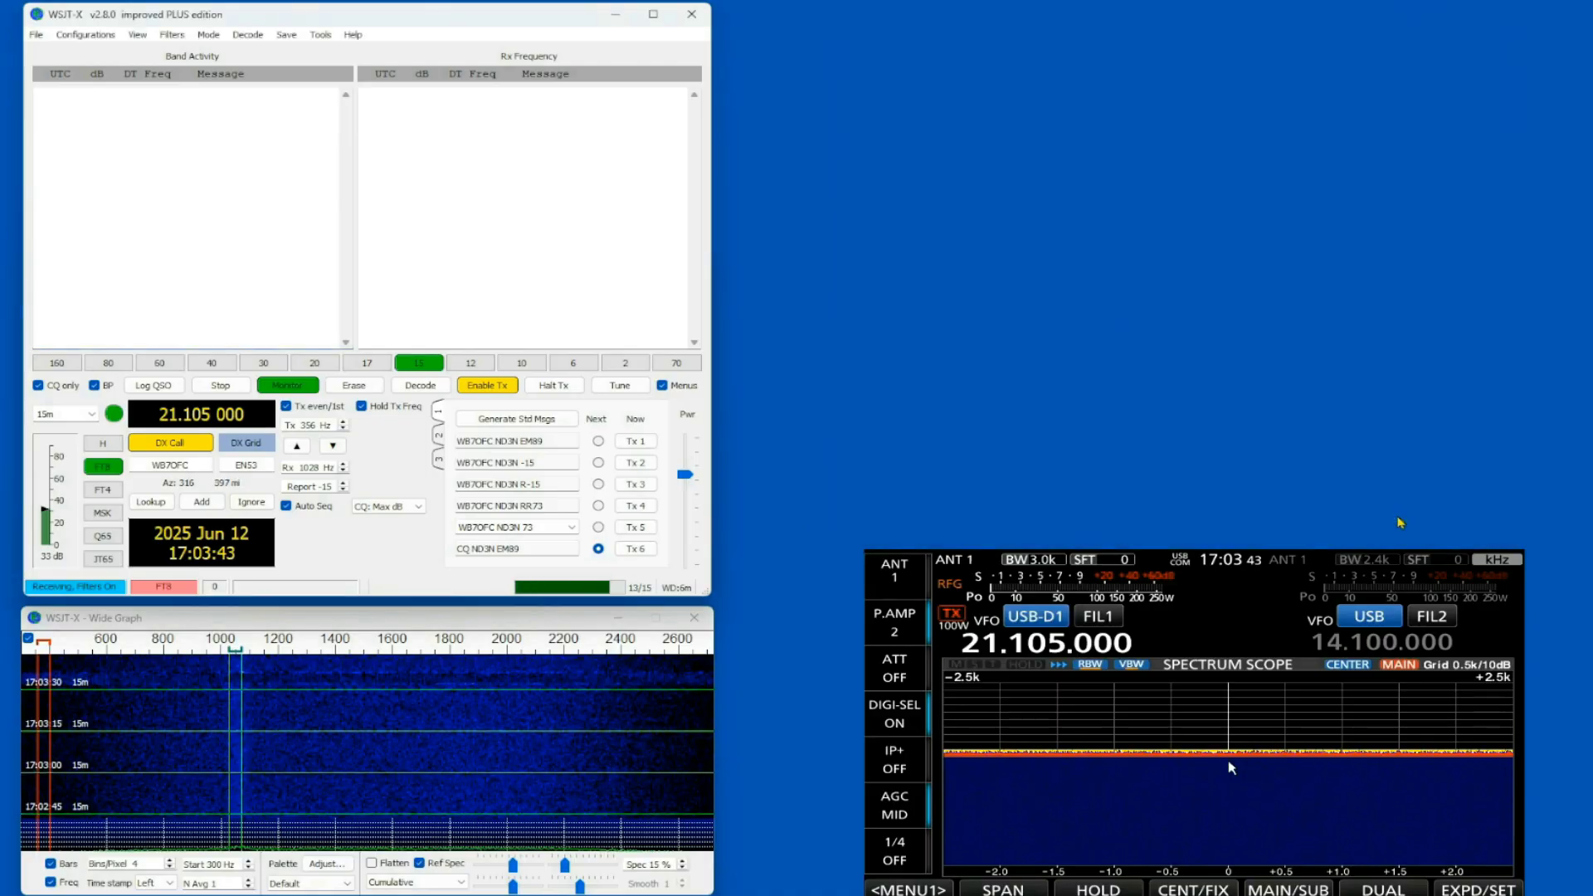
- Tune WSJT-X to 7.074 MHz on 40 m, and change to FT4 mode on the 10 m band
left_click(92, 414)
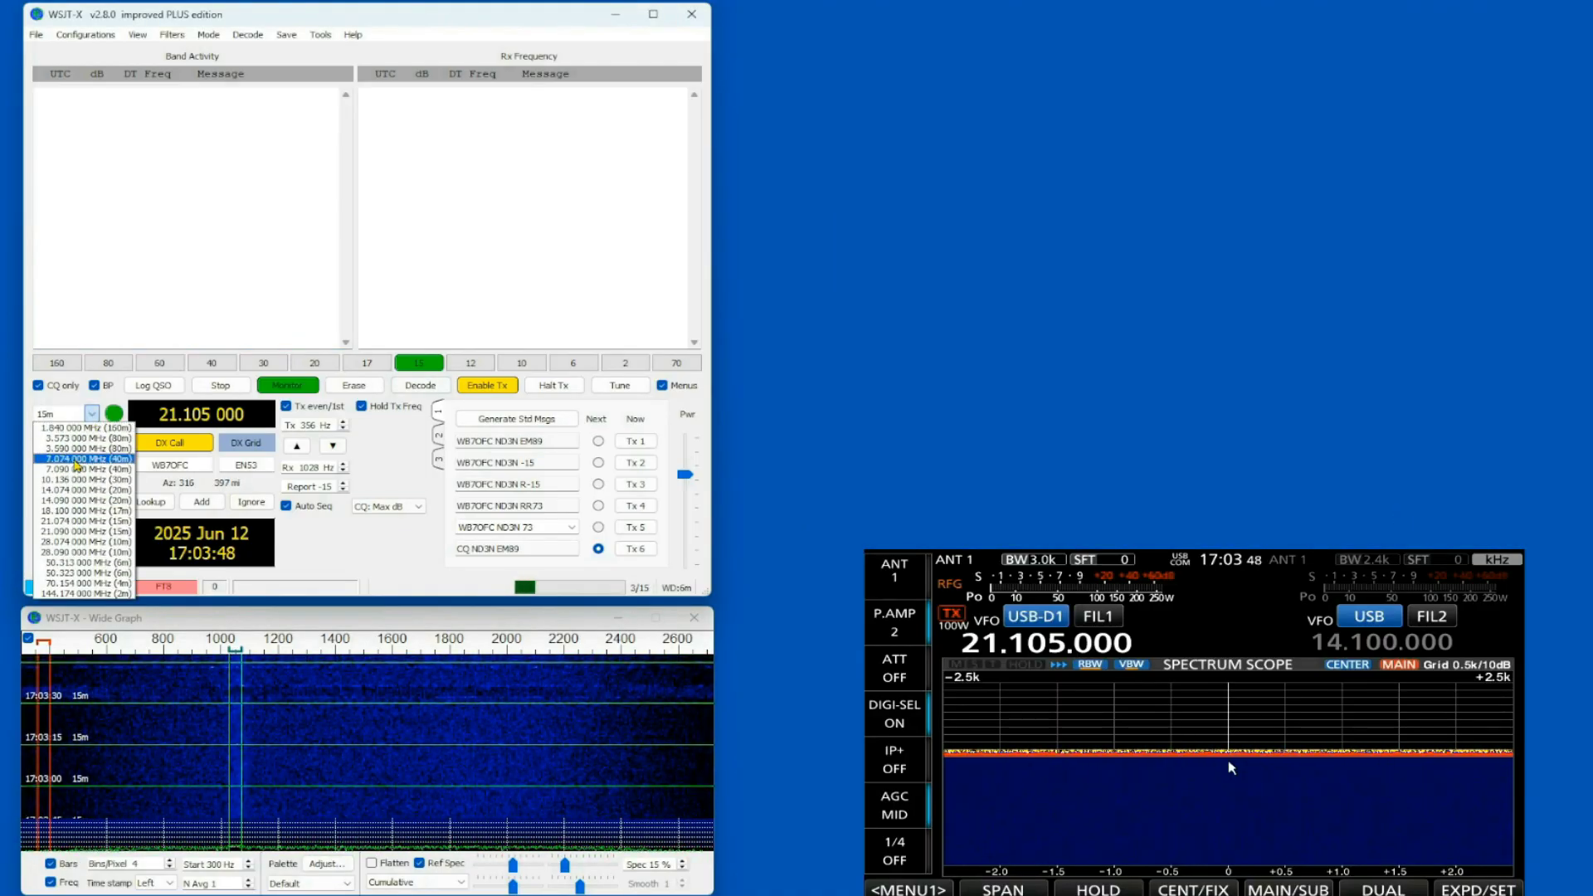
left_click(77, 458)
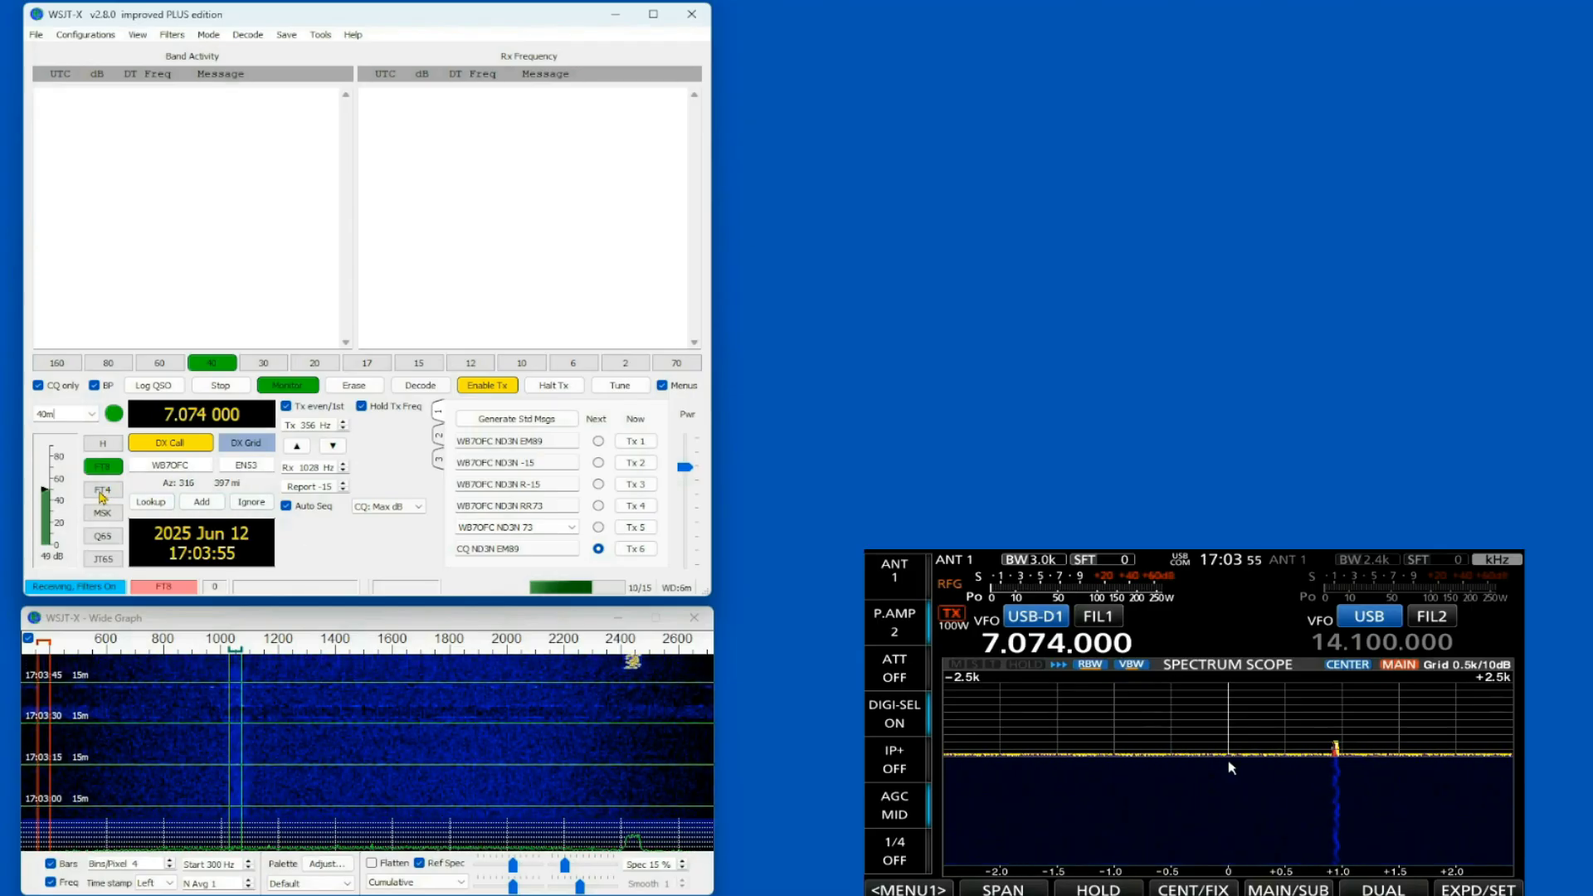
left_click(102, 493)
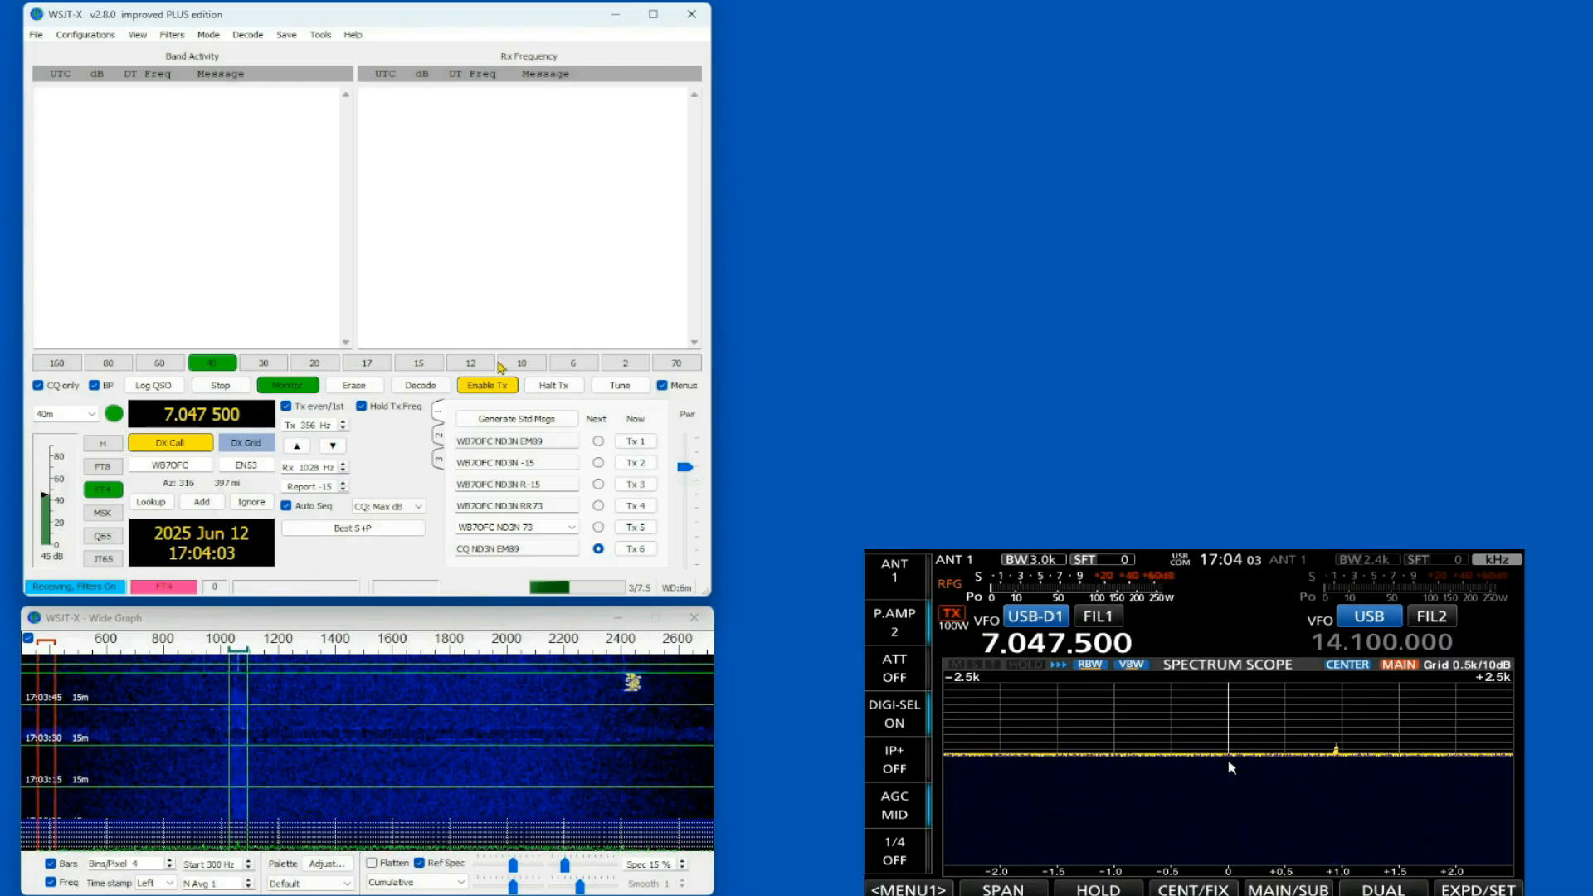
left_click(503, 365)
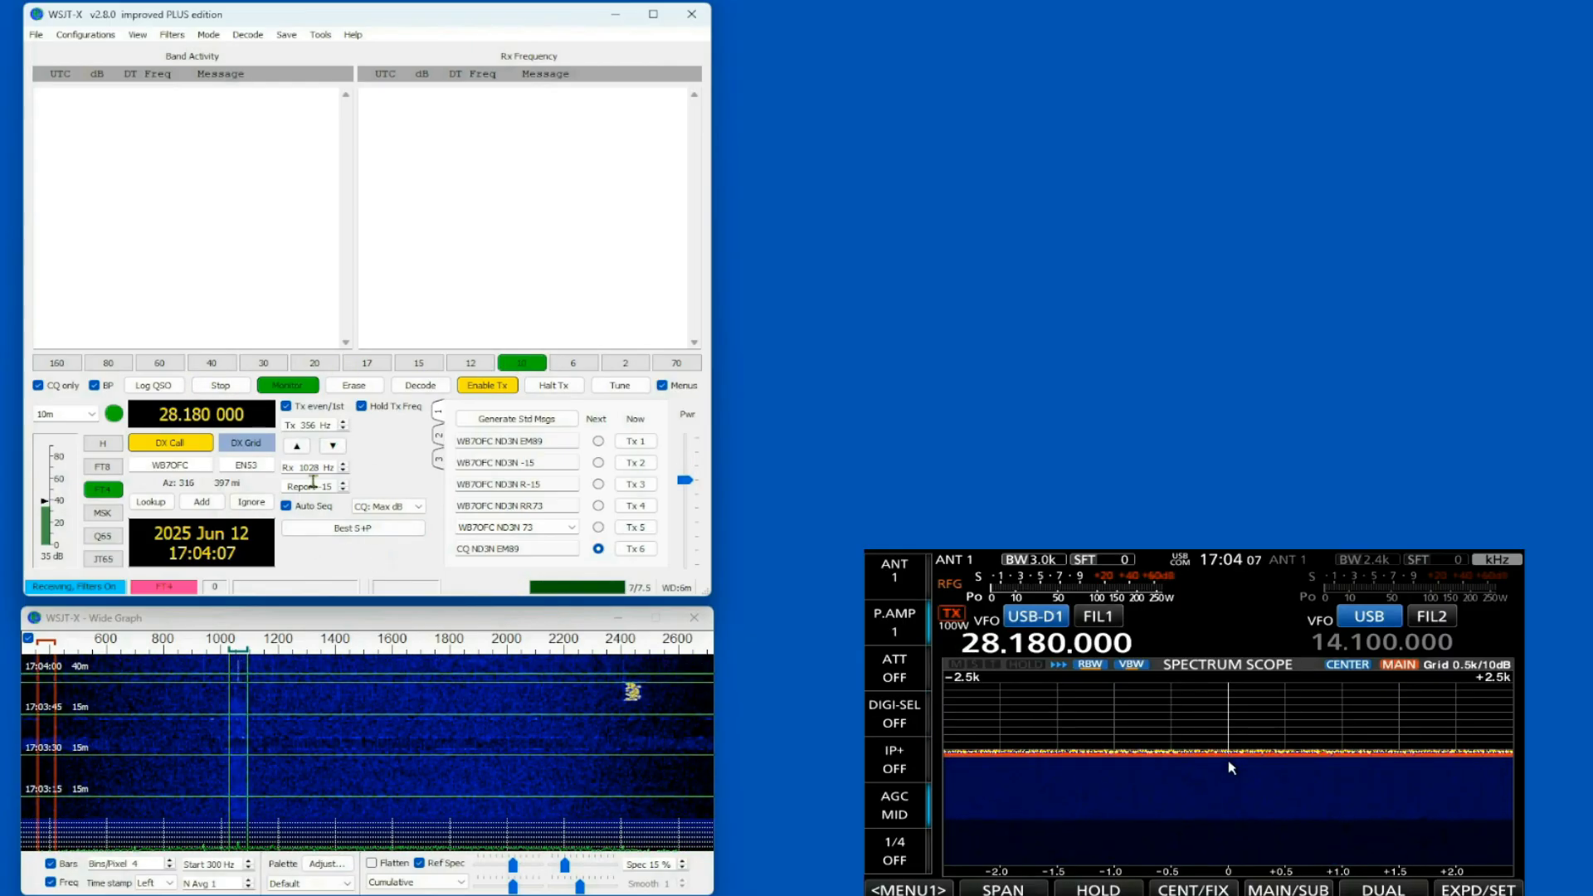